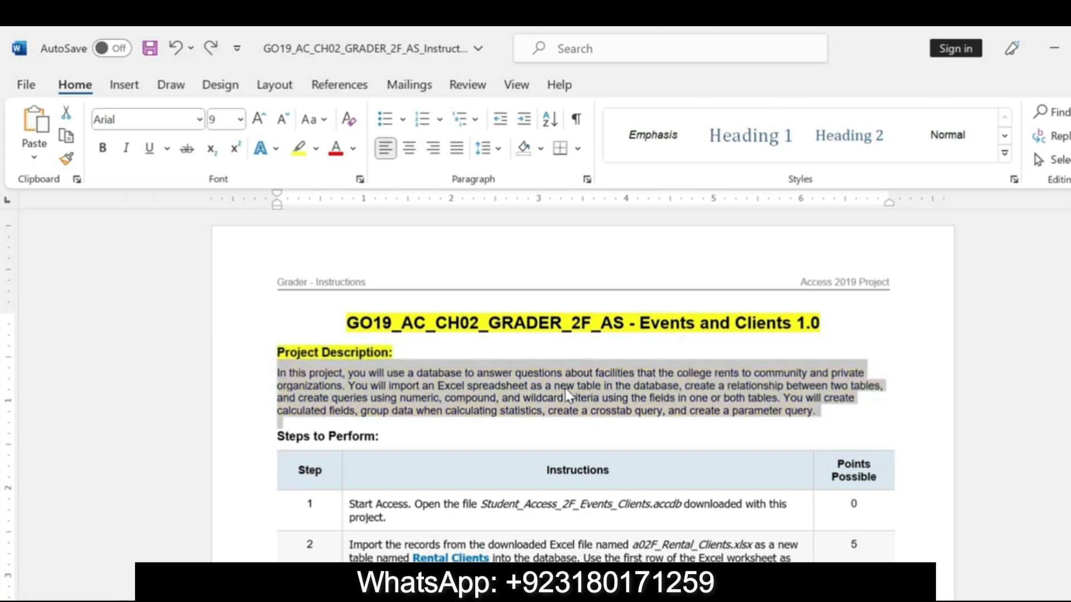
- Undo the yellow highlighting on the document title and the Project Description heading
key("ctrl+z")
key("ctrl+z")
key("ctrl+z")
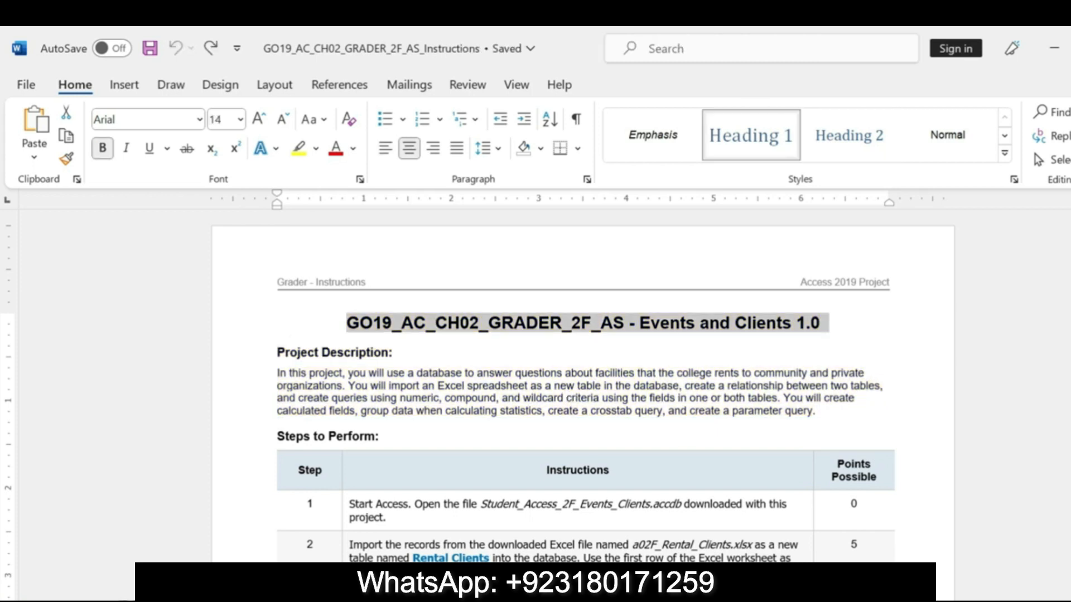
- Try highlighting the step 1 instruction in yellow and undo the highlight
left_click_drag(349, 504, 386, 517)
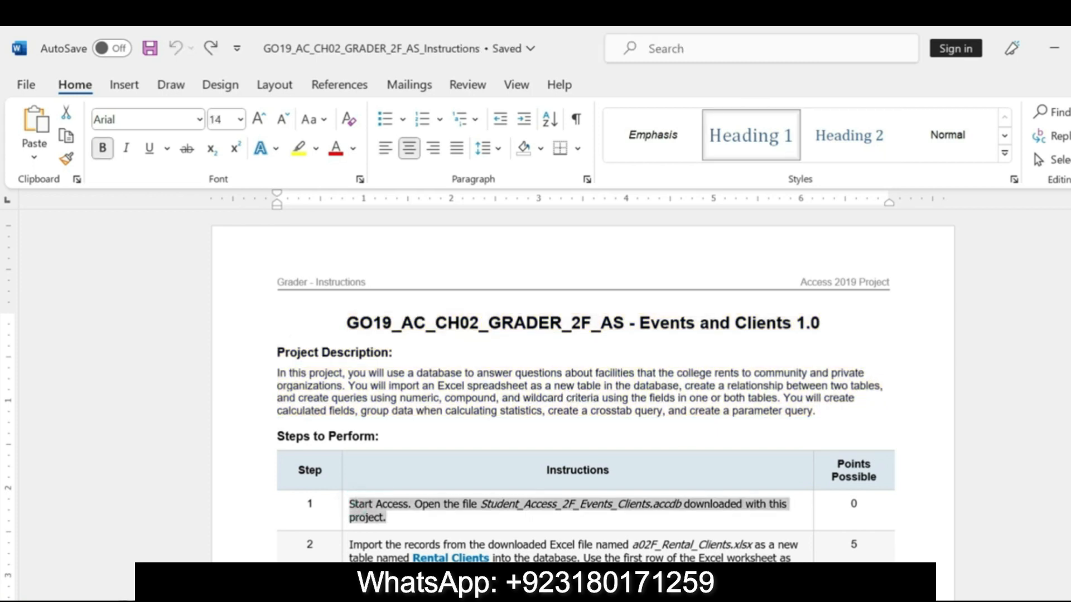
left_click(697, 491)
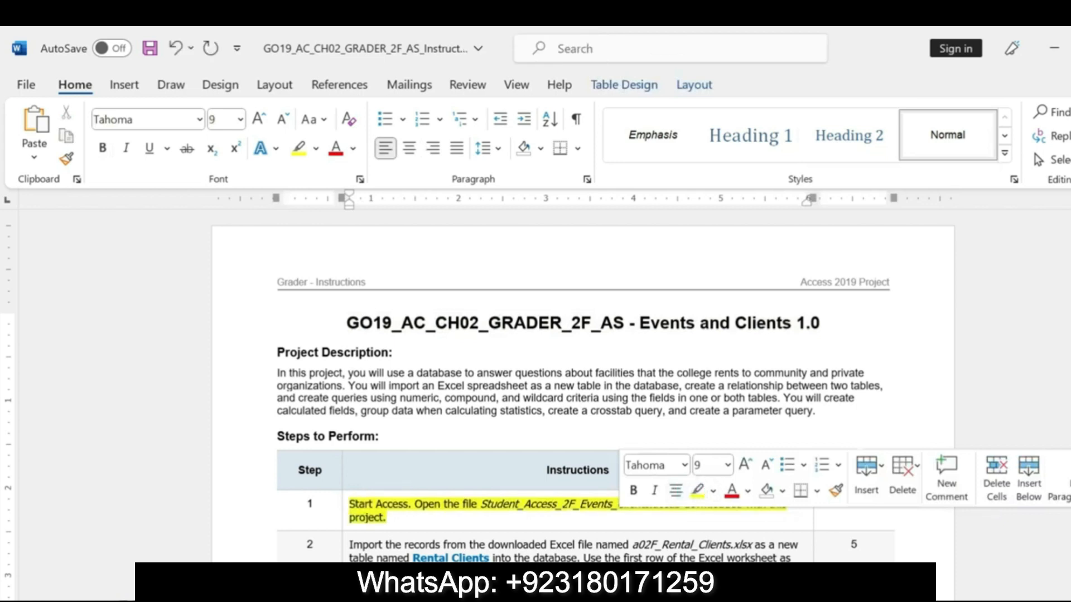
triple_click(349, 503)
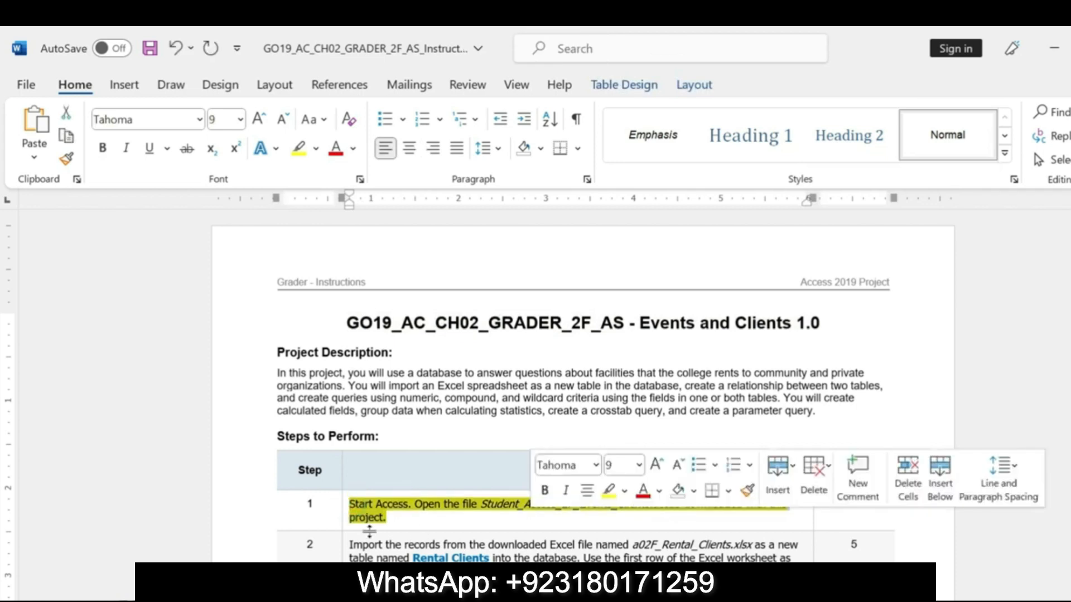
left_click_drag(349, 504, 386, 518)
key("ctrl+z")
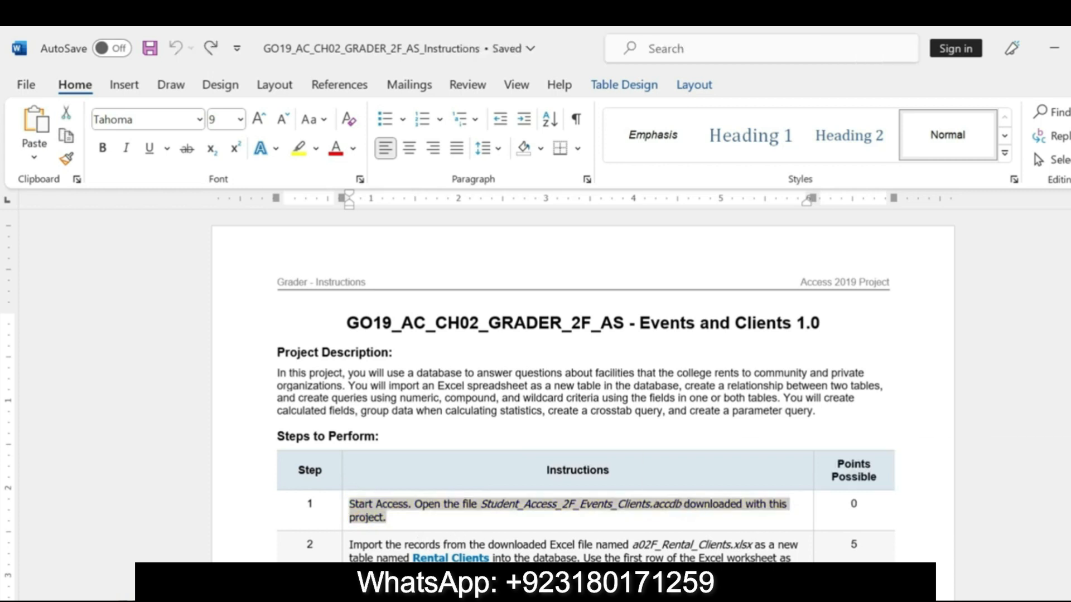
- Highlight the whole step 2 instruction in yellow and bold its opening text through the file name a02F_Rental_Clients.xlsx
scroll(586, 390, "down", 3)
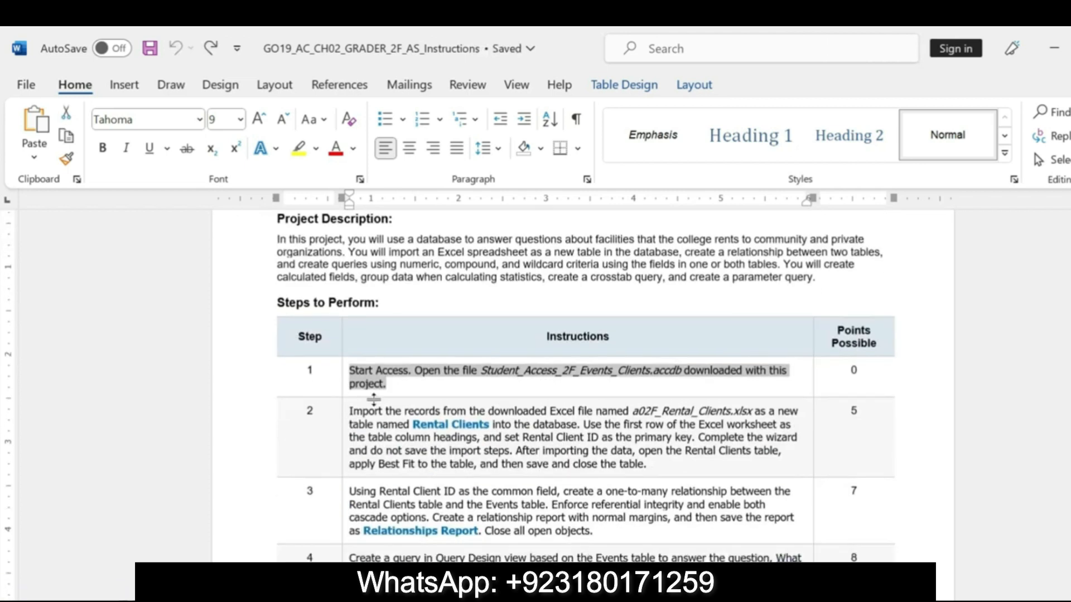
left_click_drag(349, 412, 716, 451)
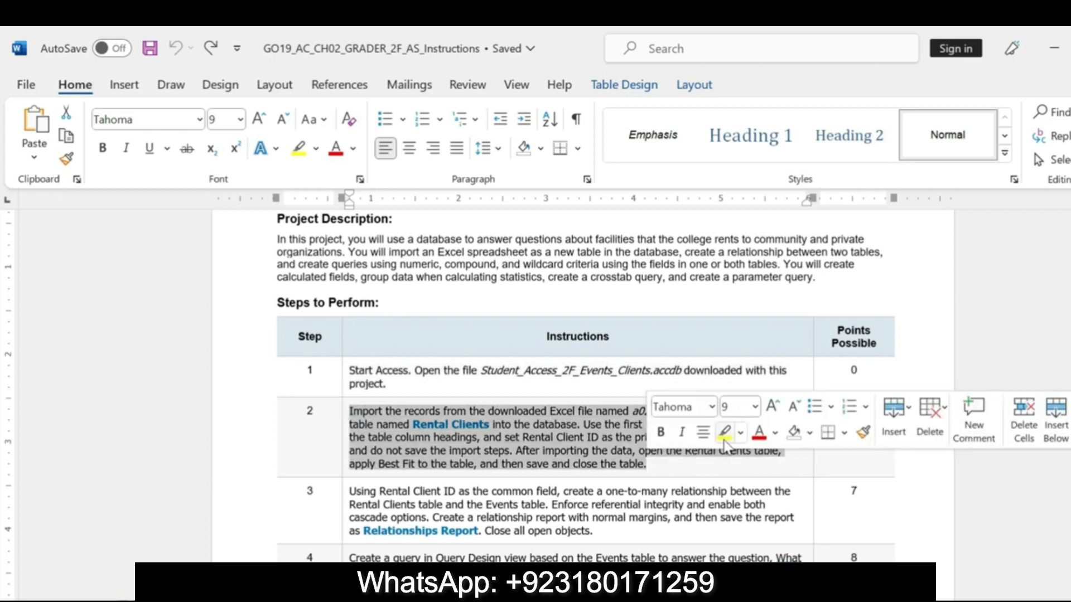
left_click(724, 433)
left_click_drag(349, 413, 755, 415)
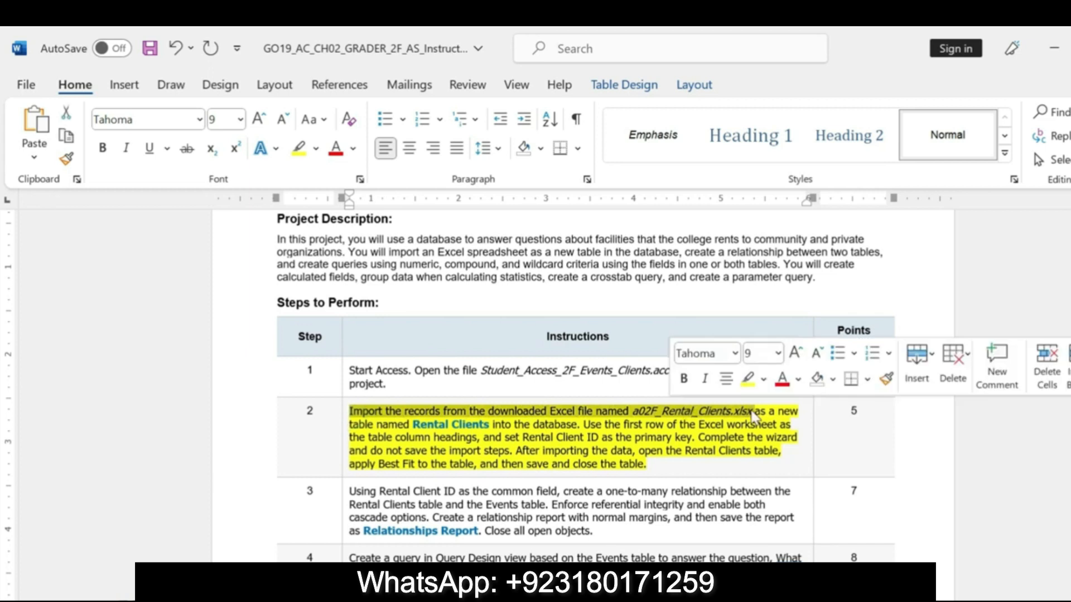
left_click(683, 379)
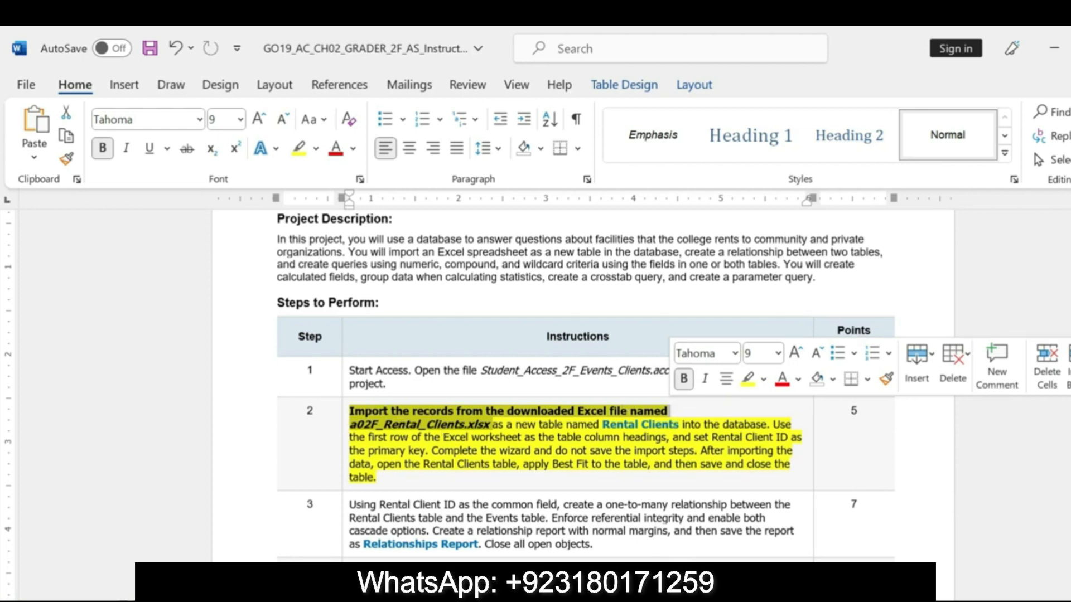
key("alt")
left_click(604, 432)
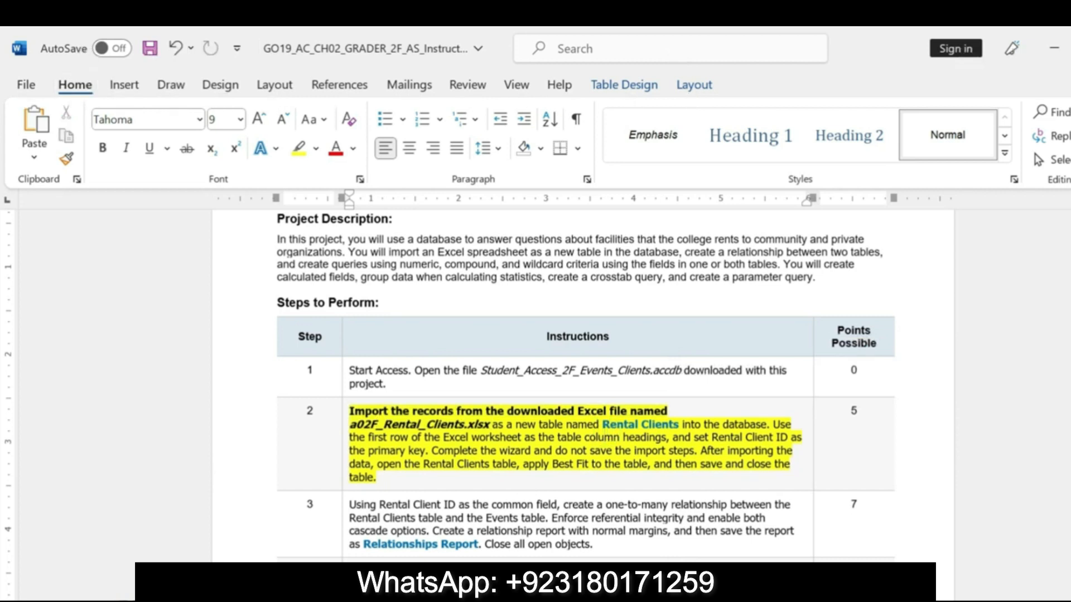
- Examine the import source named in step 2, then switch to Excel and look over the a02F_Rental_Clients records
left_click(345, 414)
left_click(381, 419)
left_click_drag(349, 411, 539, 425)
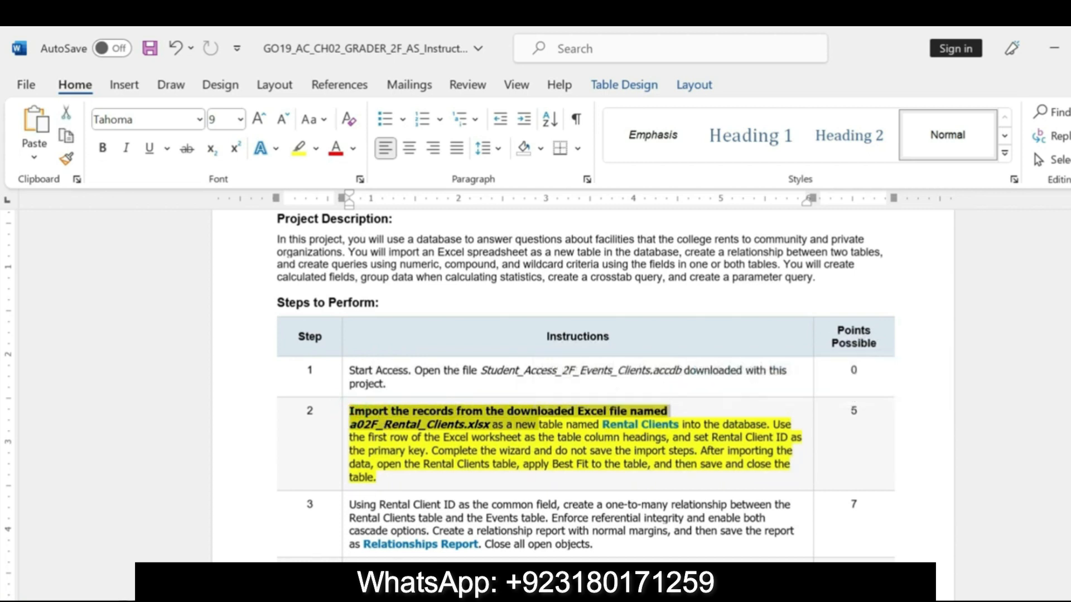
key("alt+Tab")
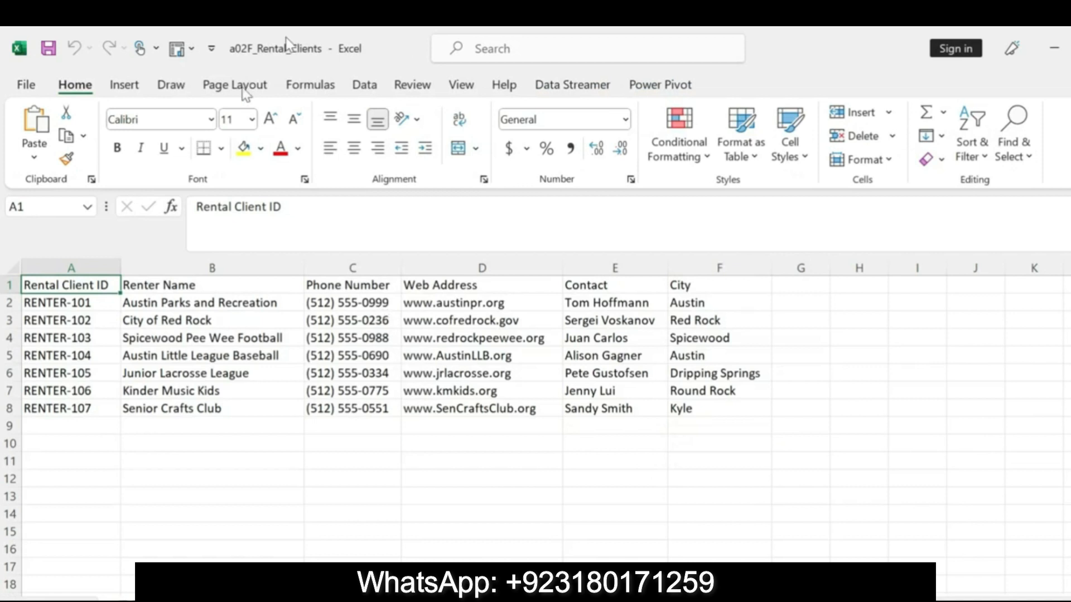
left_click(53, 282)
left_click_drag(350, 349, 735, 424)
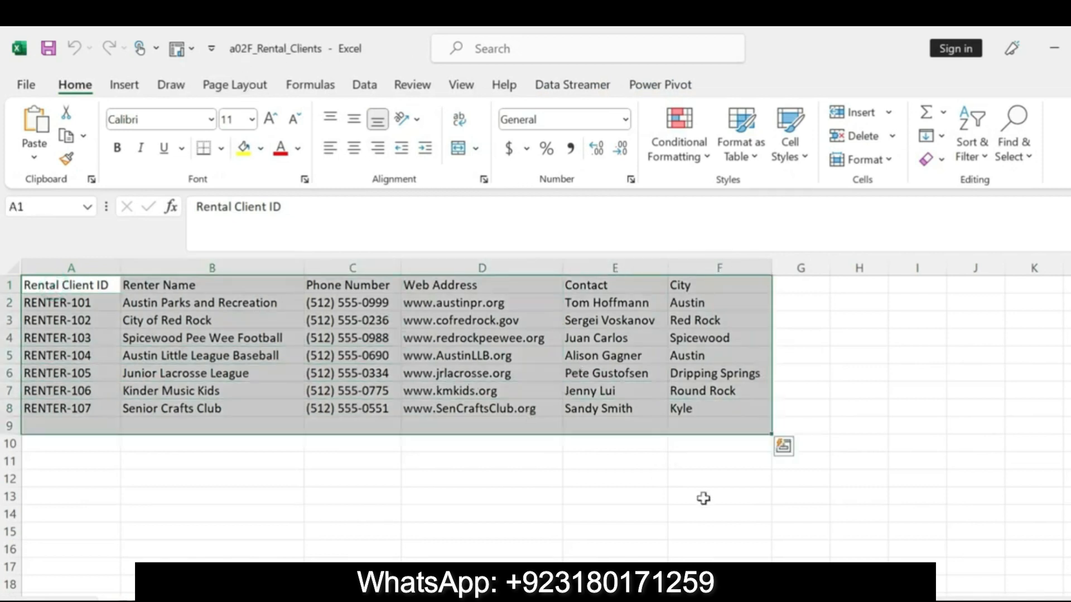
key("alt+Tab")
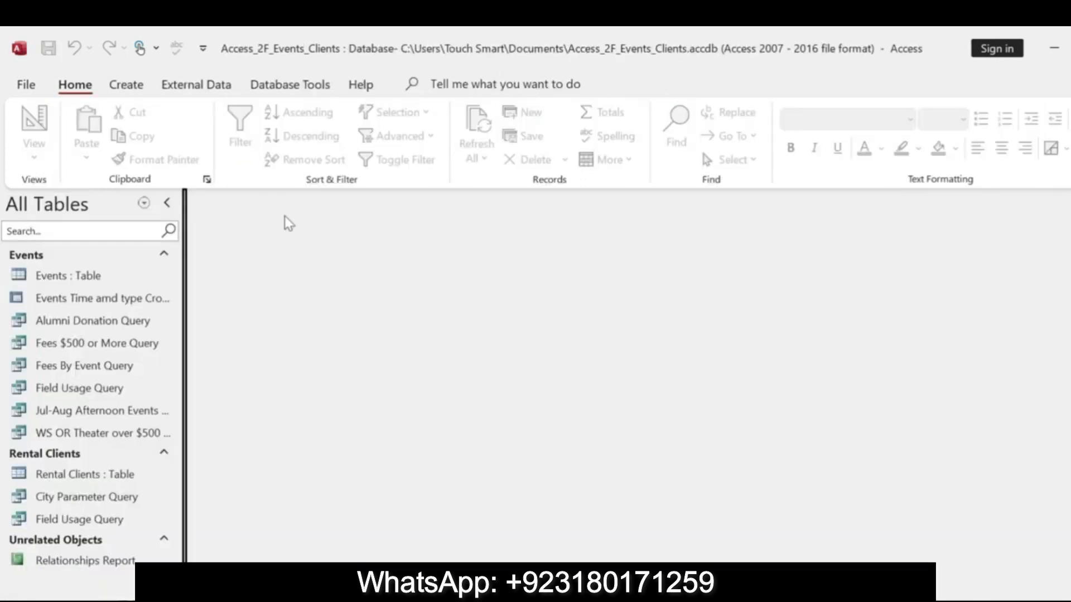
left_click(141, 85)
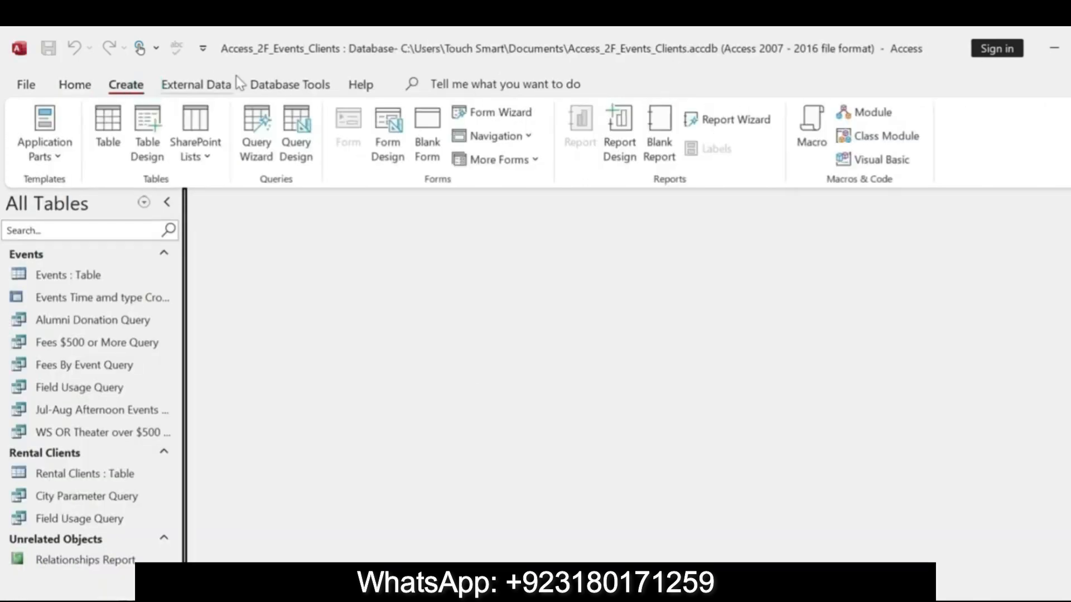
left_click(261, 90)
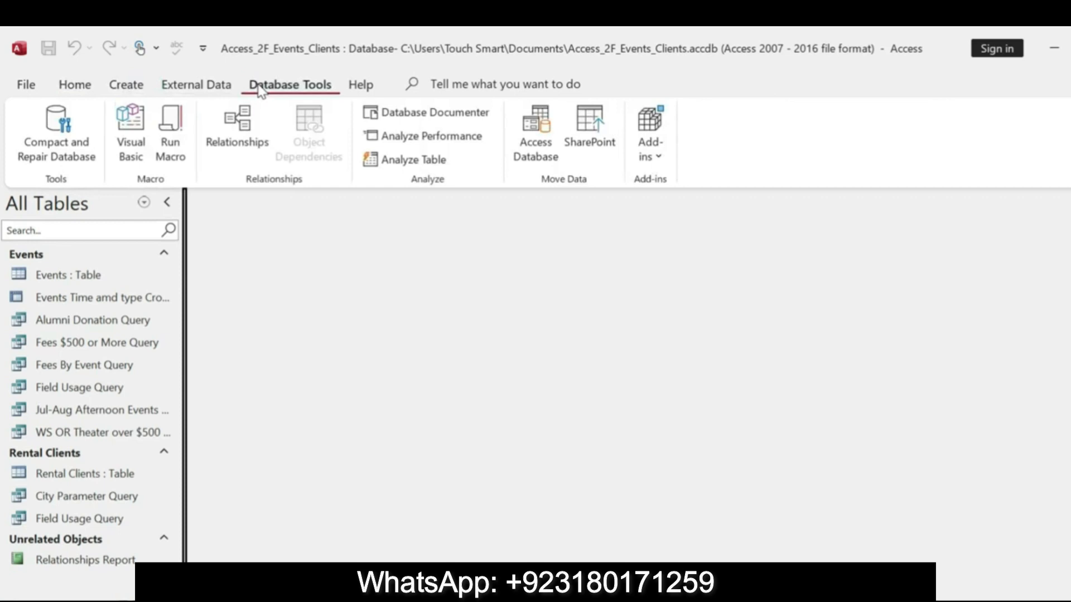
left_click(27, 84)
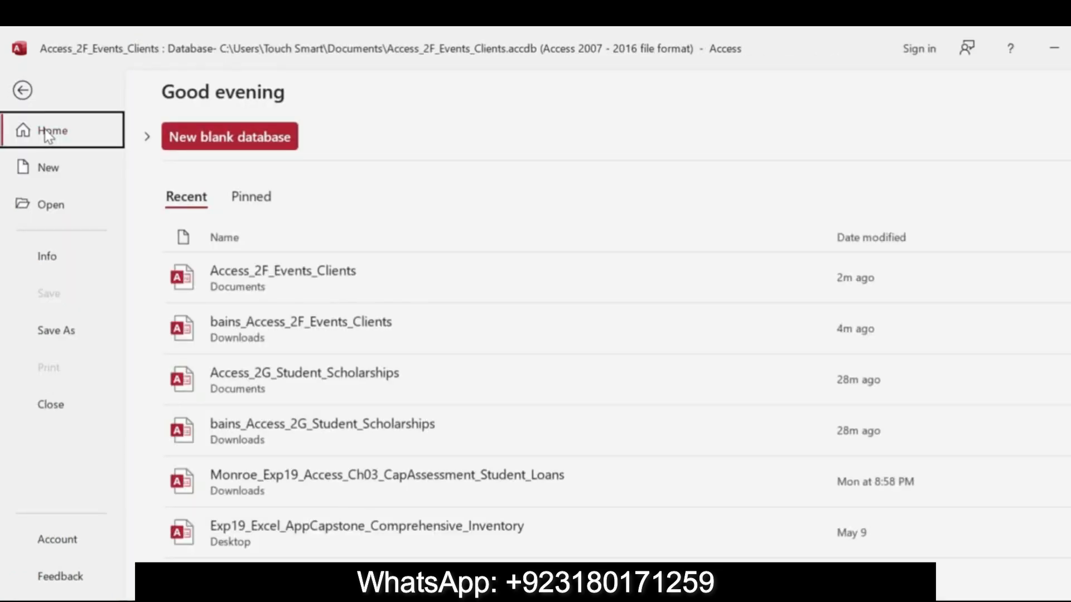
left_click(23, 92)
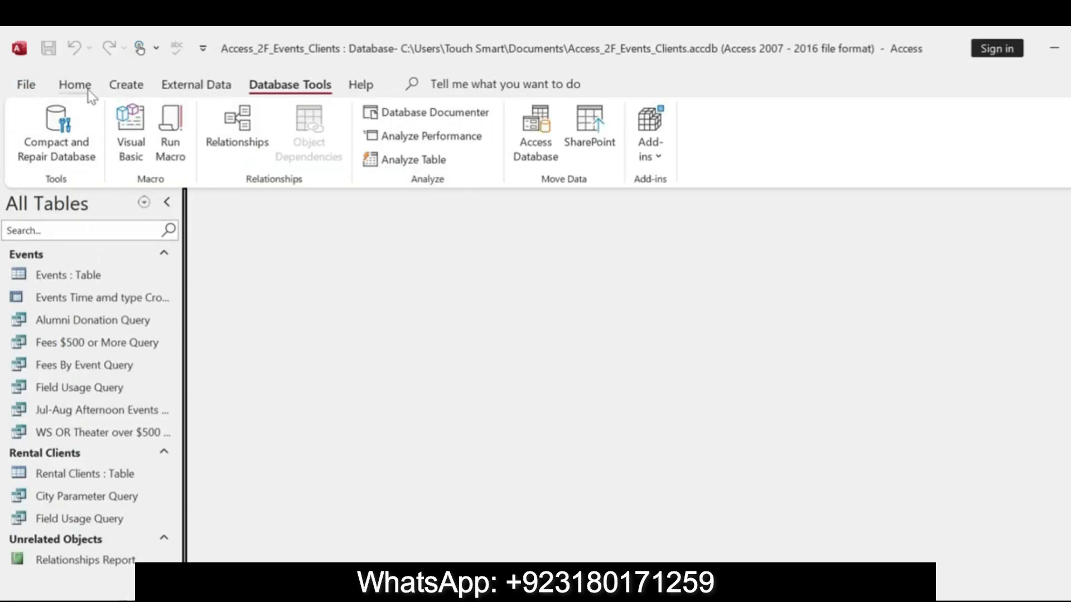
left_click(193, 91)
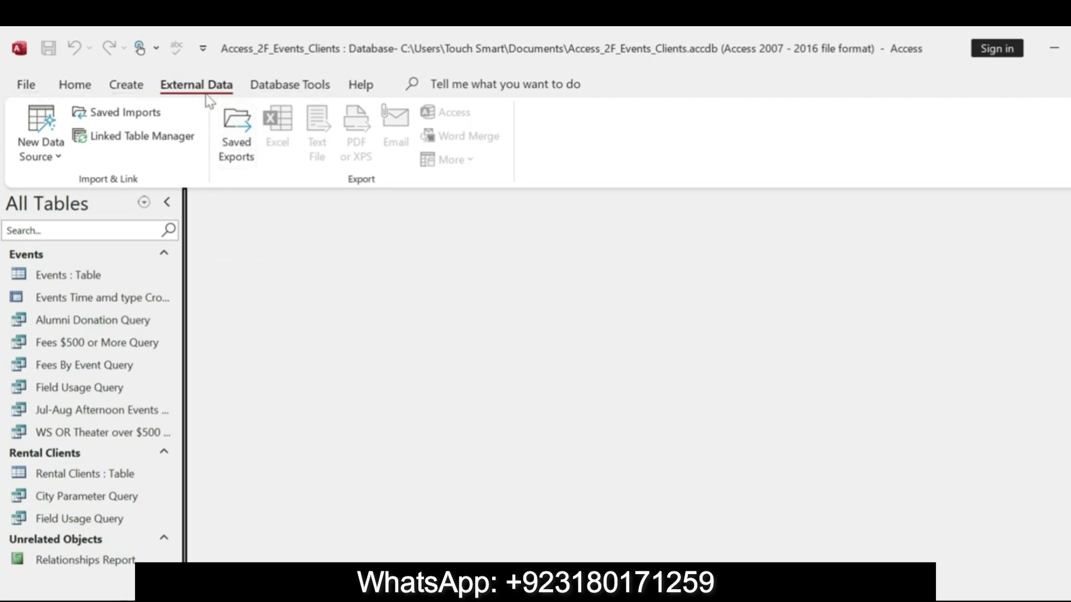
left_click(77, 86)
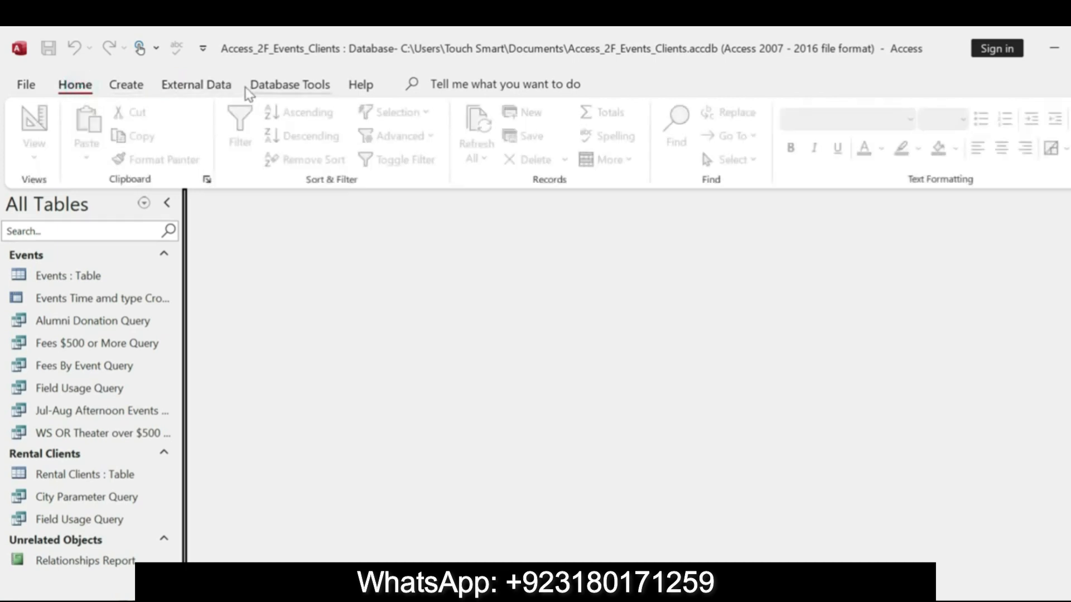
left_click(264, 90)
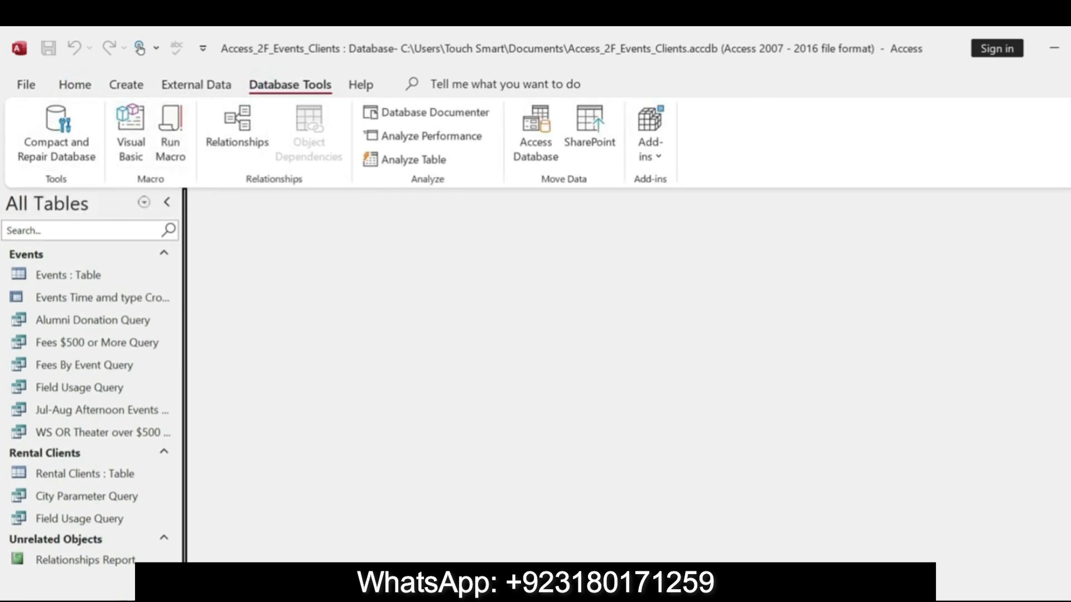
- Switch to Word and read the step 2 requirements for the new Rental Clients table and its import settings
key("alt+Tab")
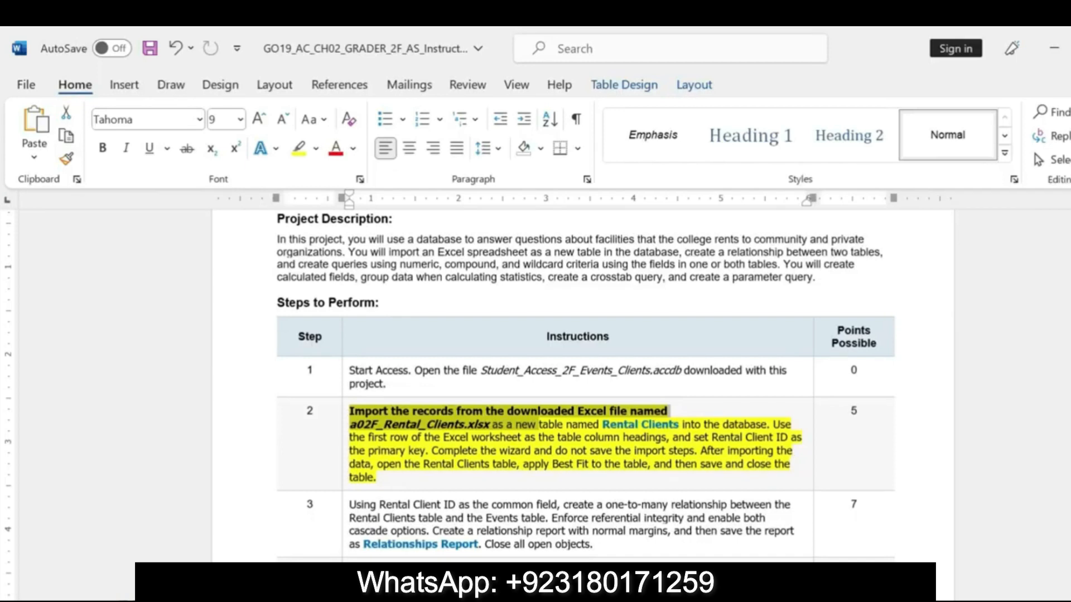
left_click_drag(556, 430, 681, 427)
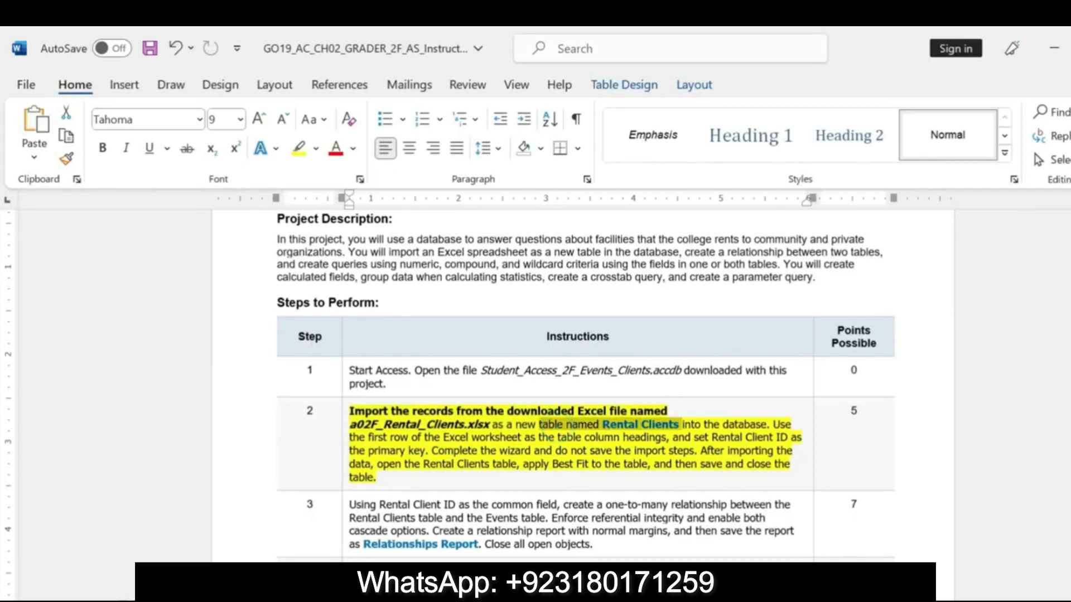
left_click_drag(507, 426, 377, 477)
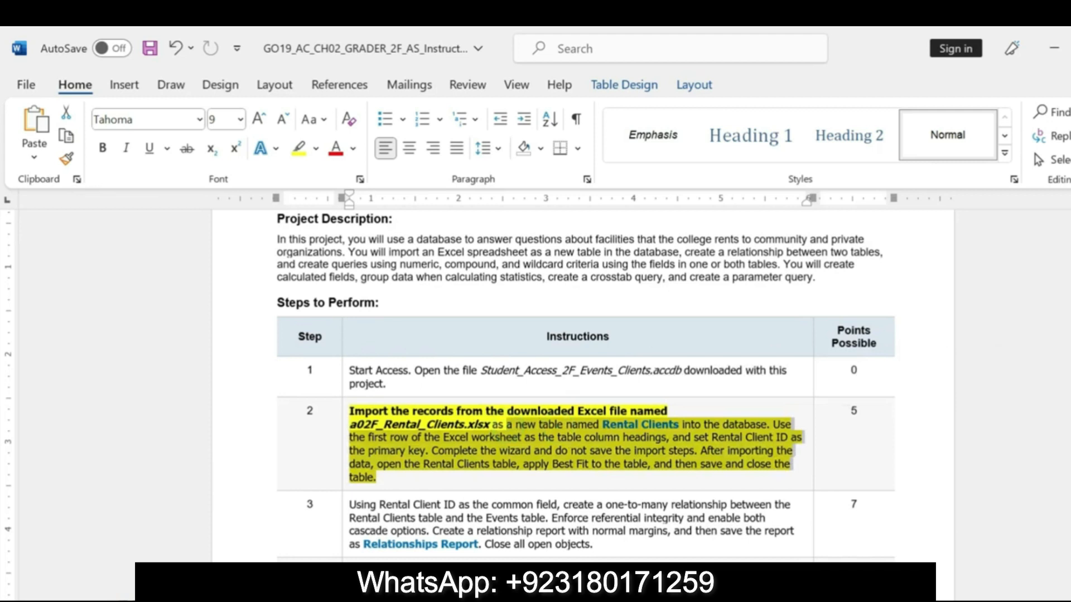
- Switch to Access, show the Excel file option among the new data sources, and open the Rental Clients table
key("alt+Tab")
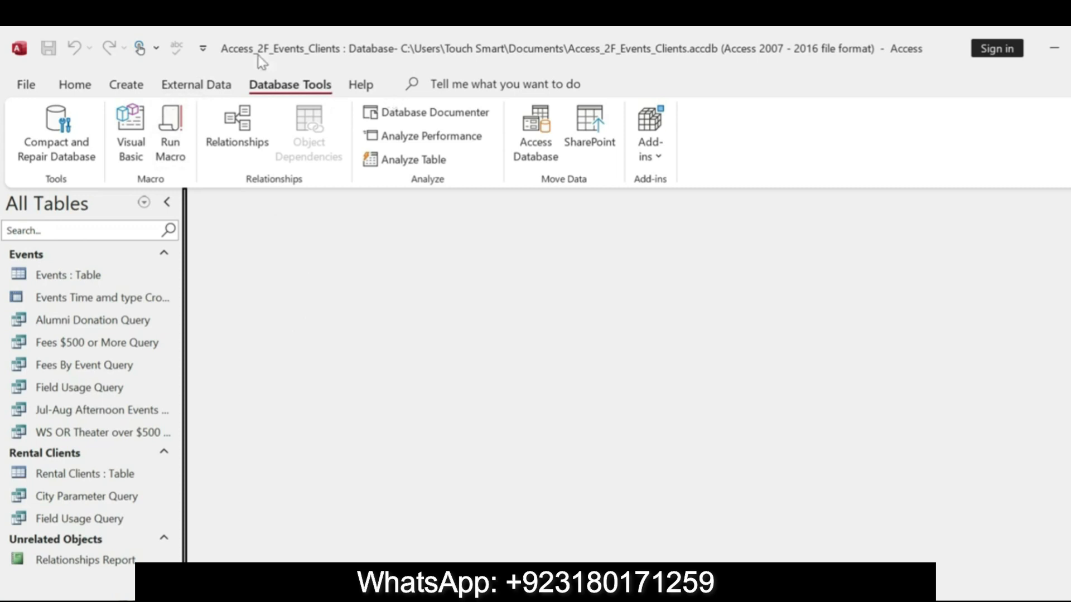
left_click(96, 85)
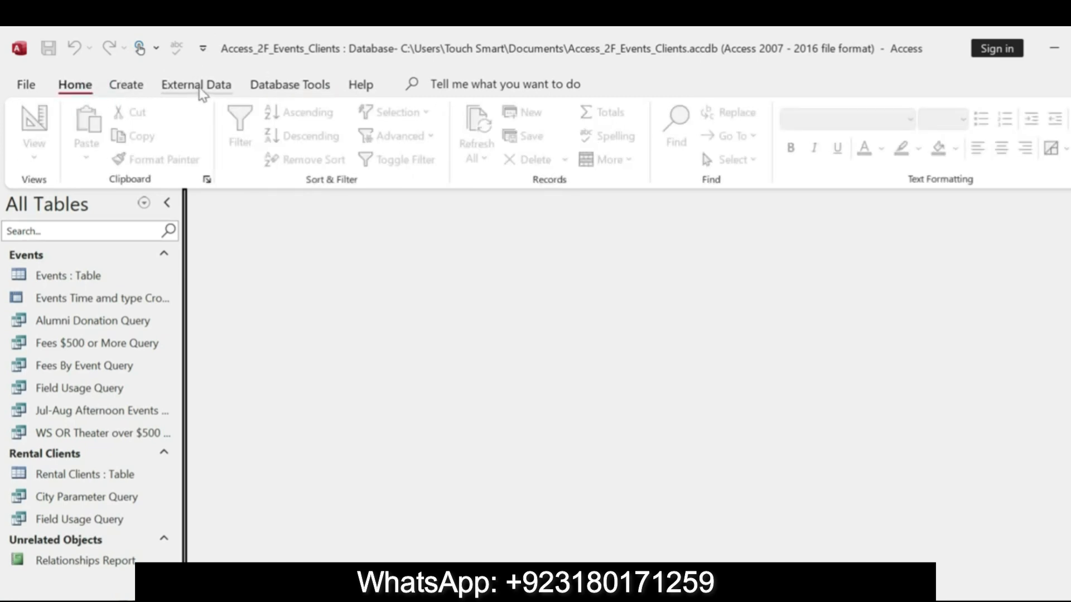
left_click(277, 87)
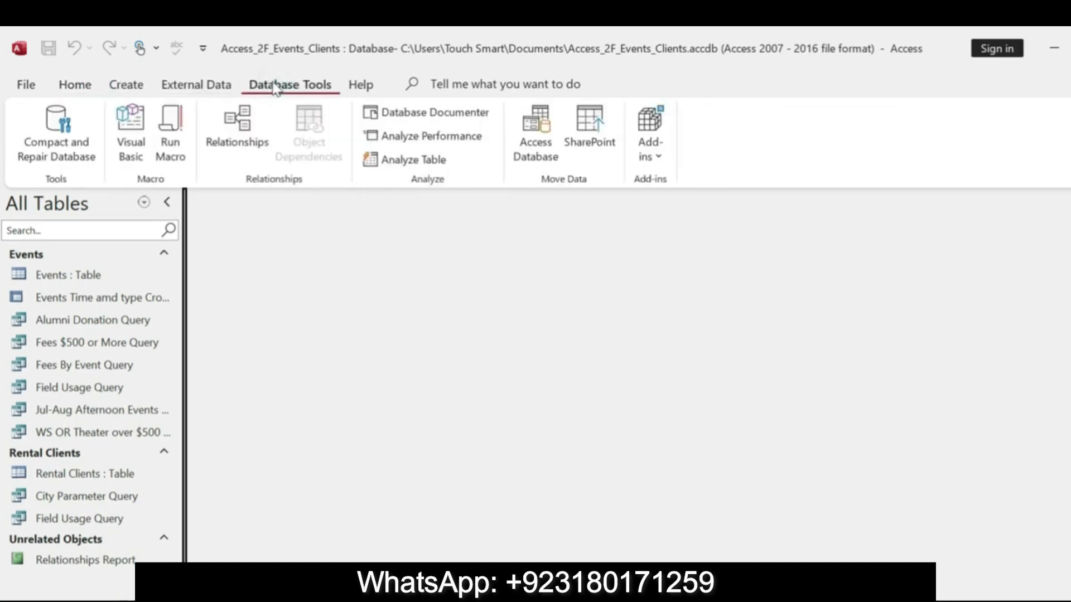
left_click(213, 85)
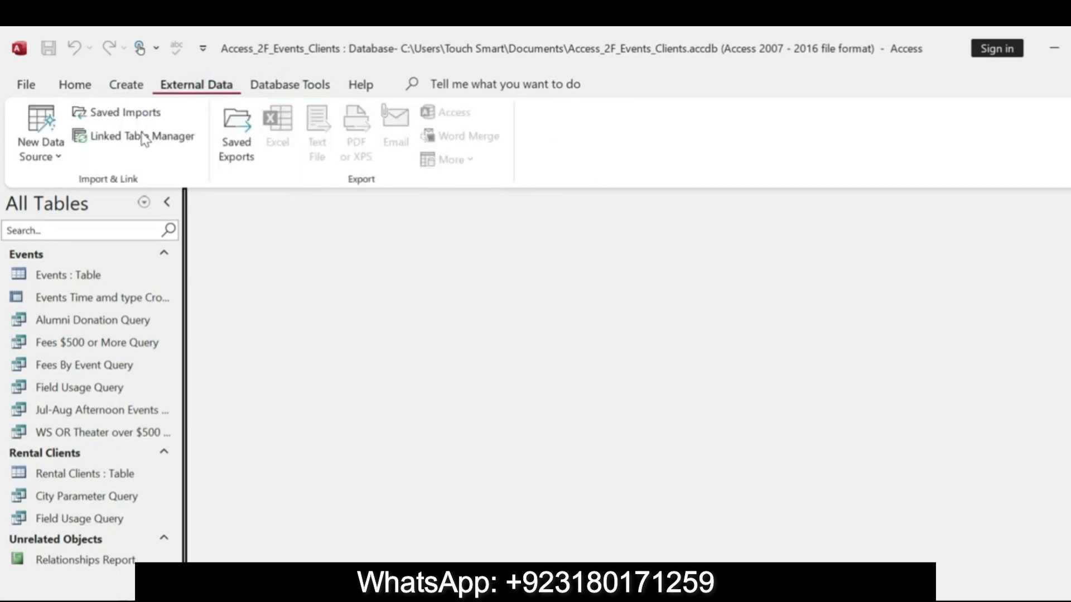
left_click(53, 156)
mouse_move(181, 187)
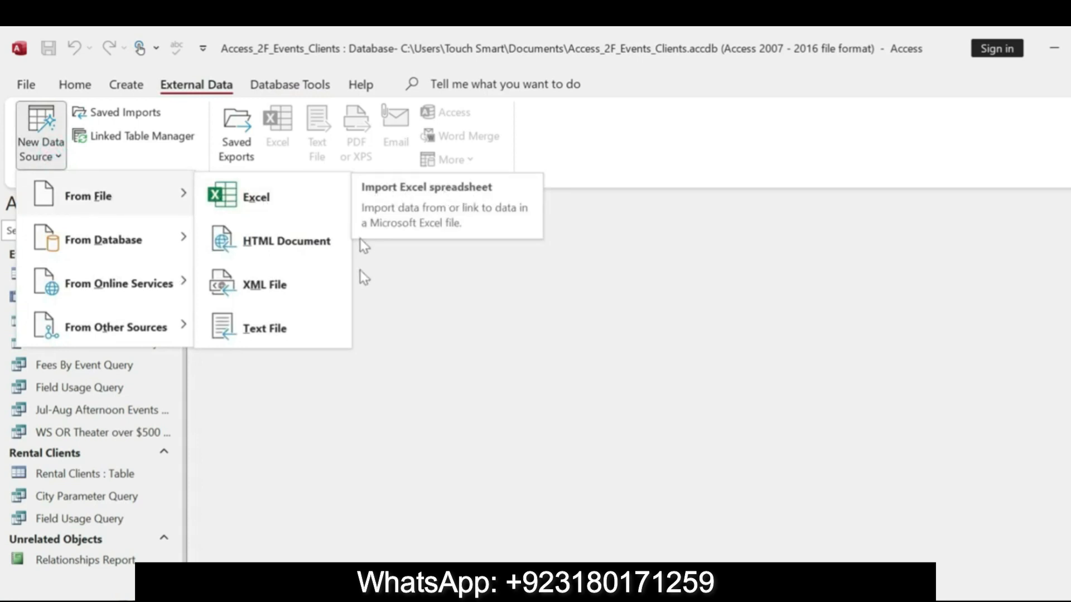
double_click(114, 474)
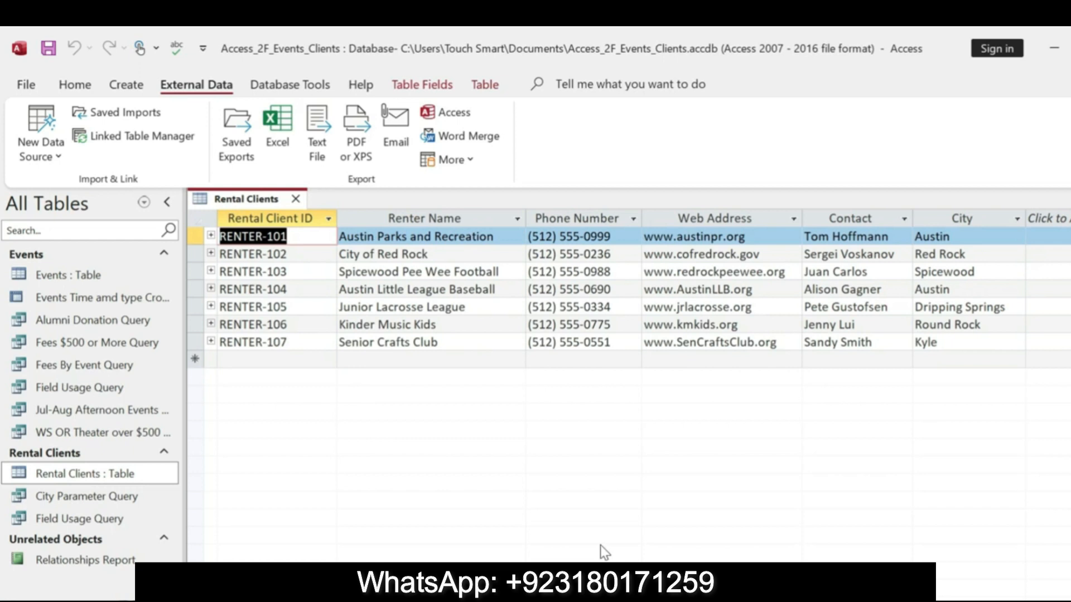
- Read the rest of step 2 in Word about best-fitting, saving and closing the Rental Clients table, and return to Access
key("alt+Tab")
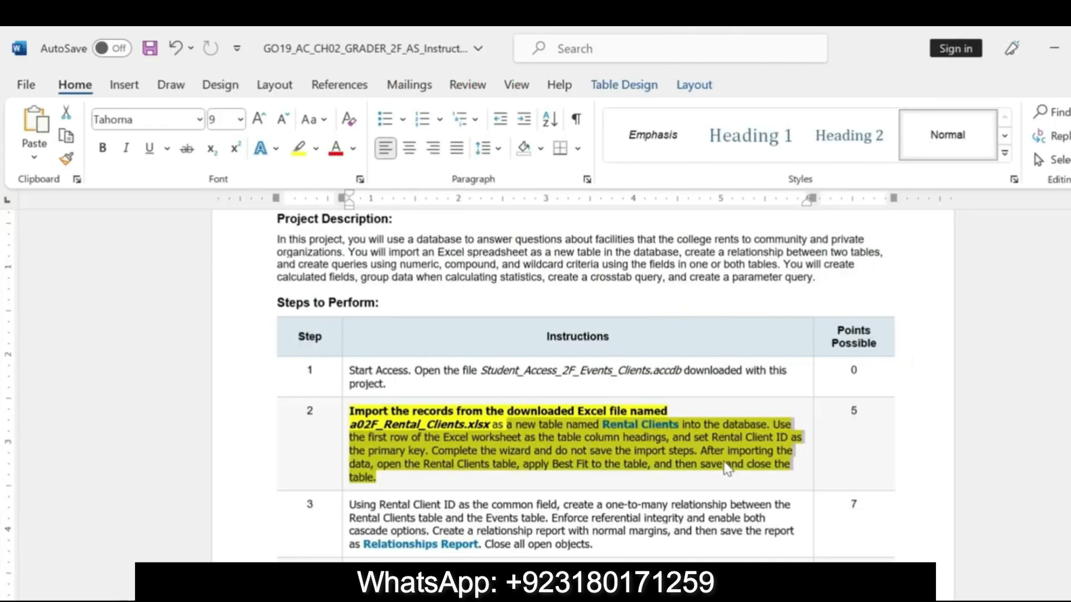
left_click(720, 464)
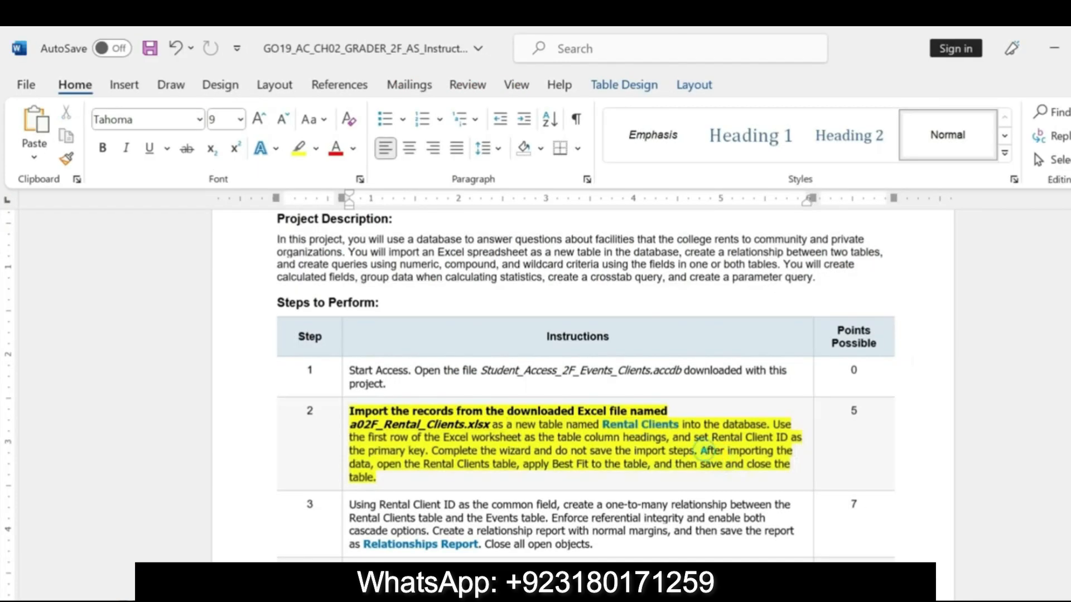
left_click_drag(701, 450, 377, 478)
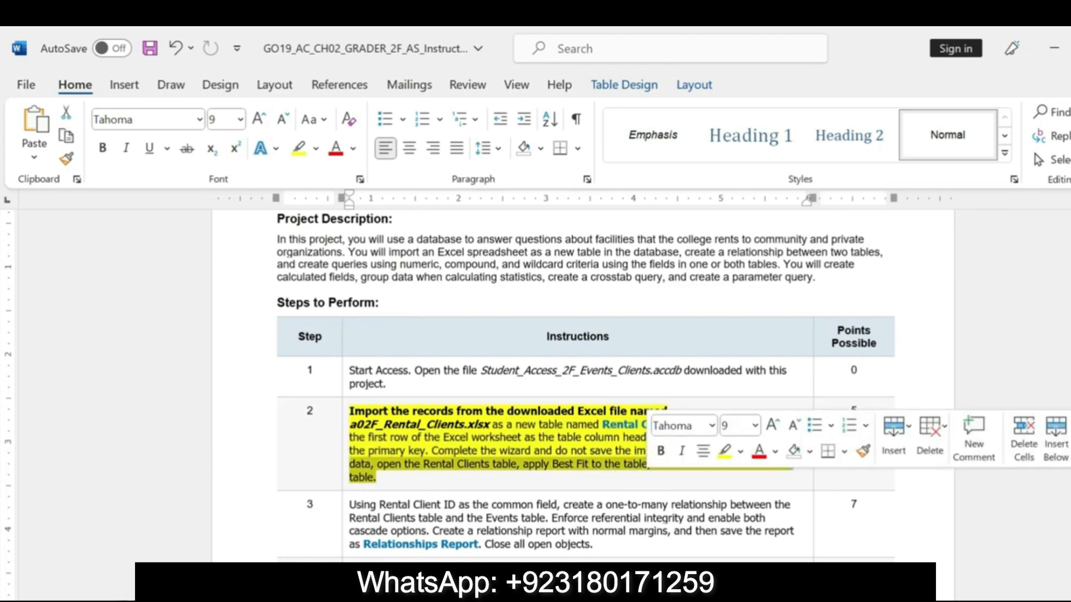
left_click(575, 437)
left_click_drag(603, 425, 679, 426)
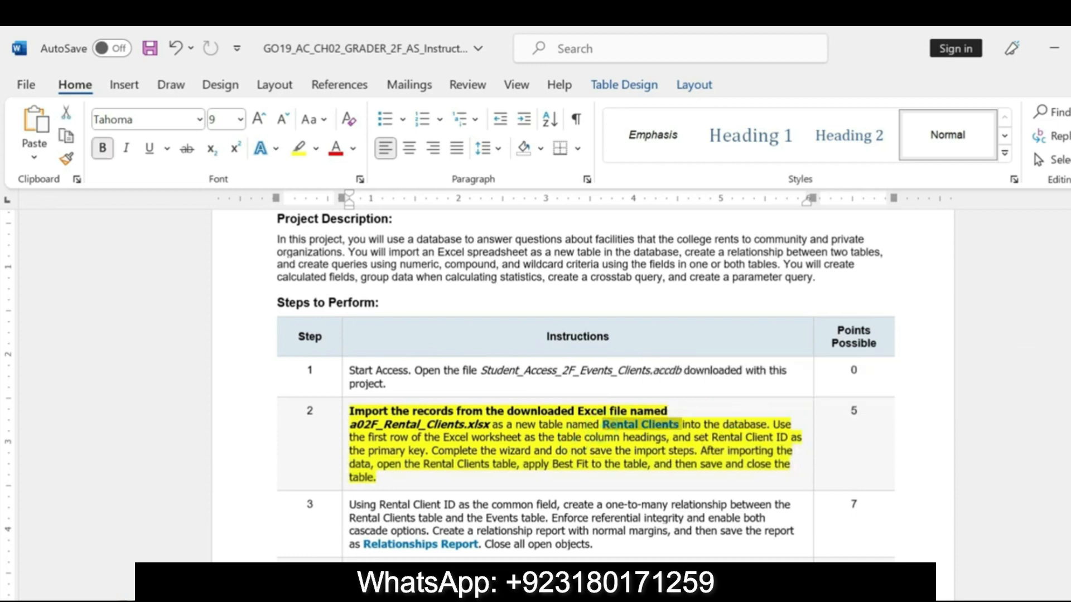
key("alt+Tab")
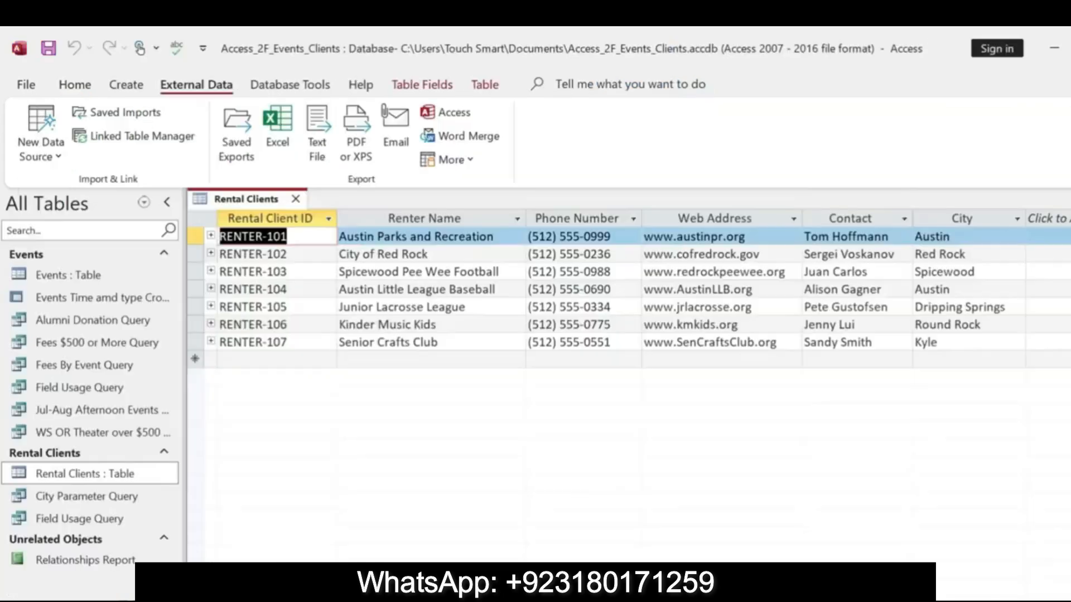
- Show the Rental Clients table in Design view and check its Rental Client ID primary key against step 2 in Word
right_click(245, 207)
left_click(304, 298)
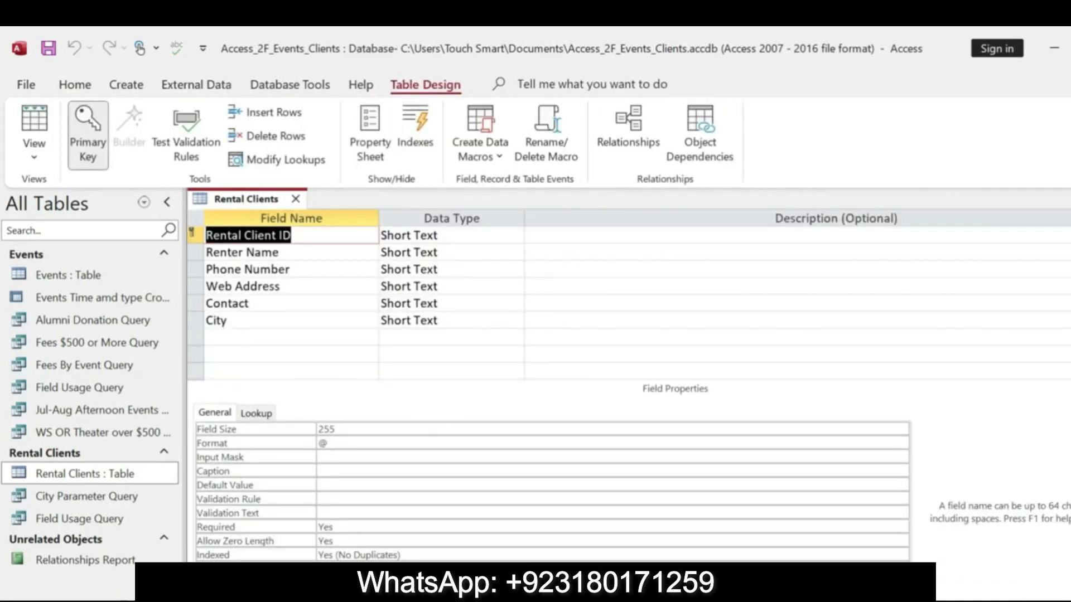
key("alt+Tab")
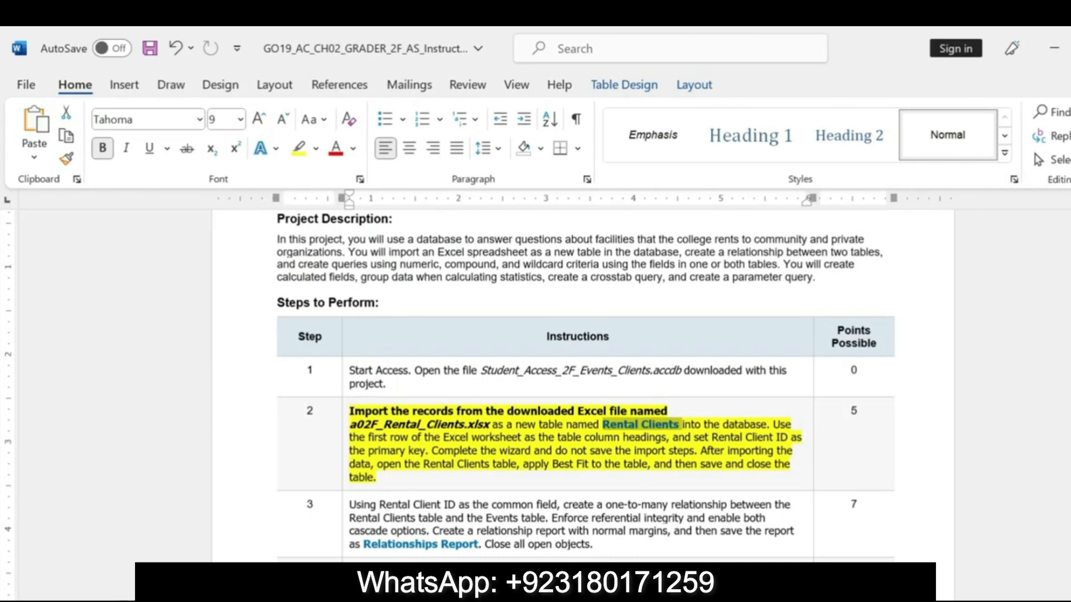
left_click_drag(712, 437, 788, 438)
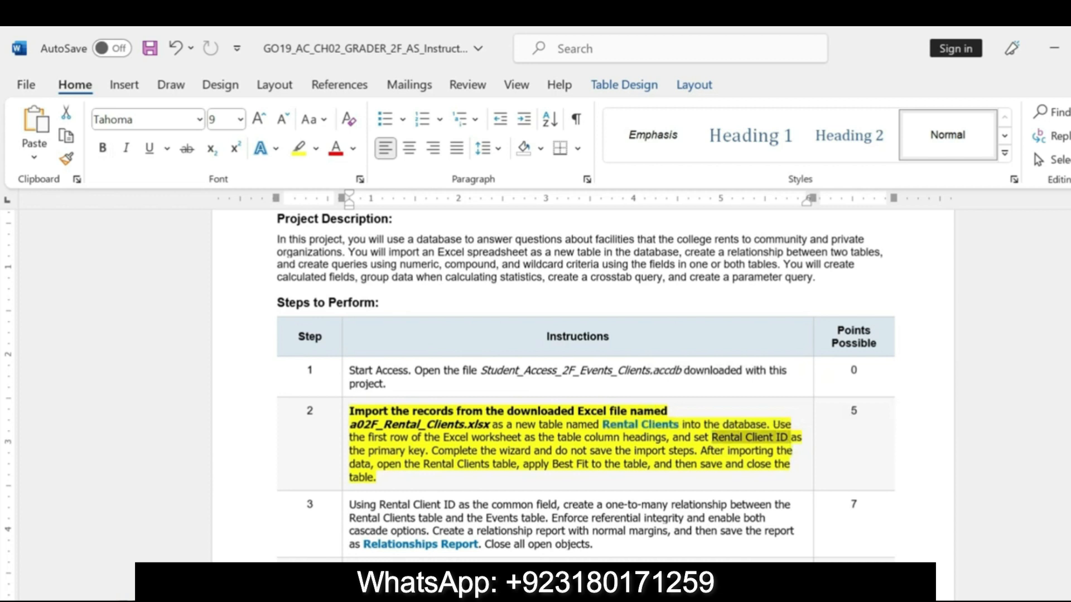
key("alt+Tab")
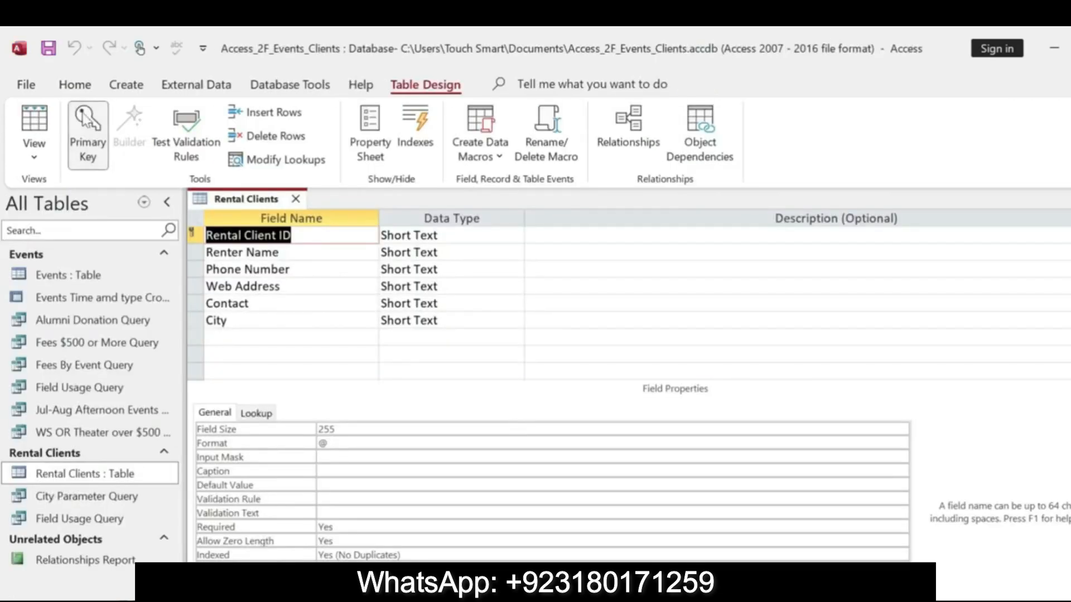
left_click(300, 233)
left_click_drag(300, 233, 214, 235)
- Switch to Word, reread the wizard and Best Fit requirements of step 2, and undo the bold and yellow highlighting on that step
key("alt+Tab")
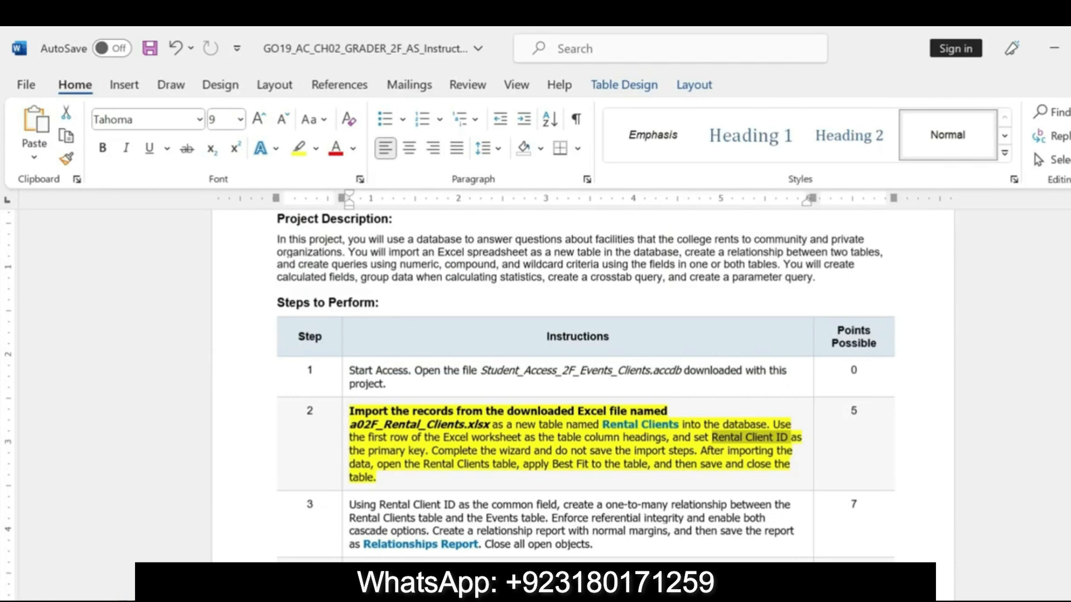
left_click_drag(440, 451, 377, 478)
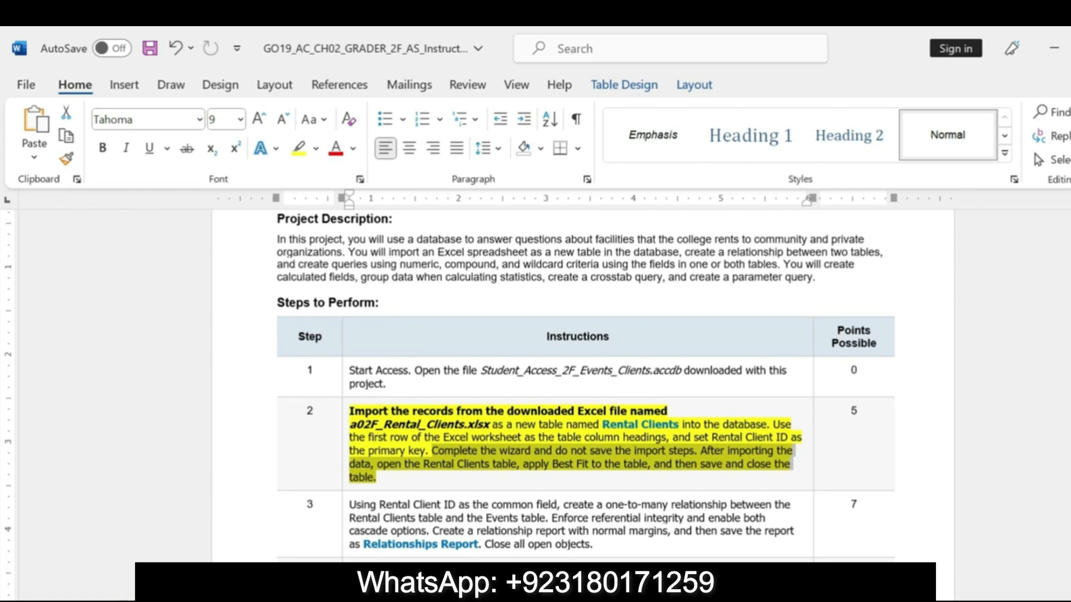
left_click_drag(433, 450, 792, 467)
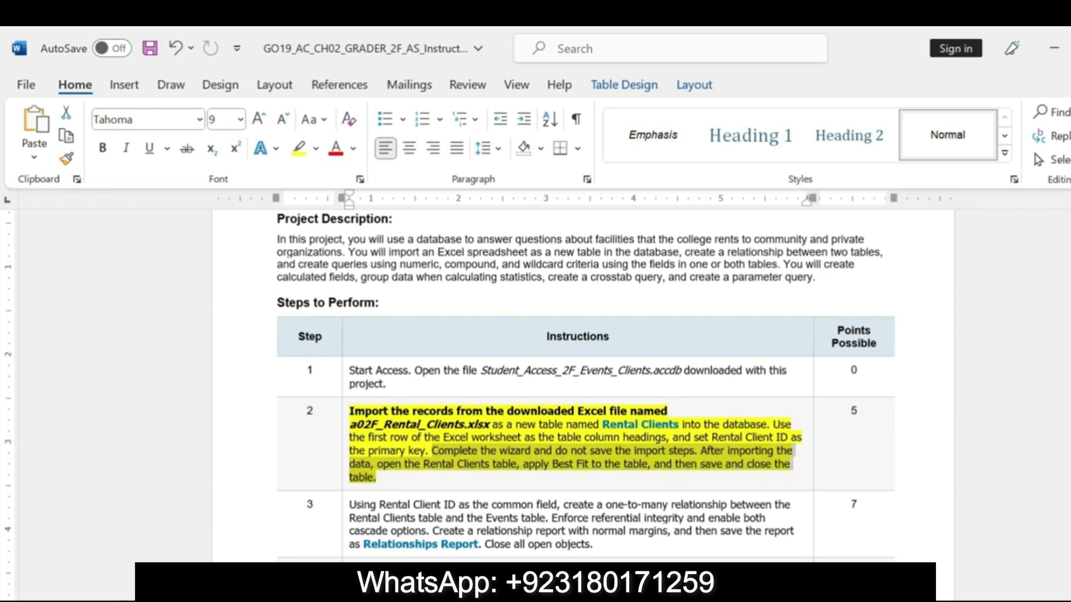
key("ctrl+z")
key("ctrl+z")
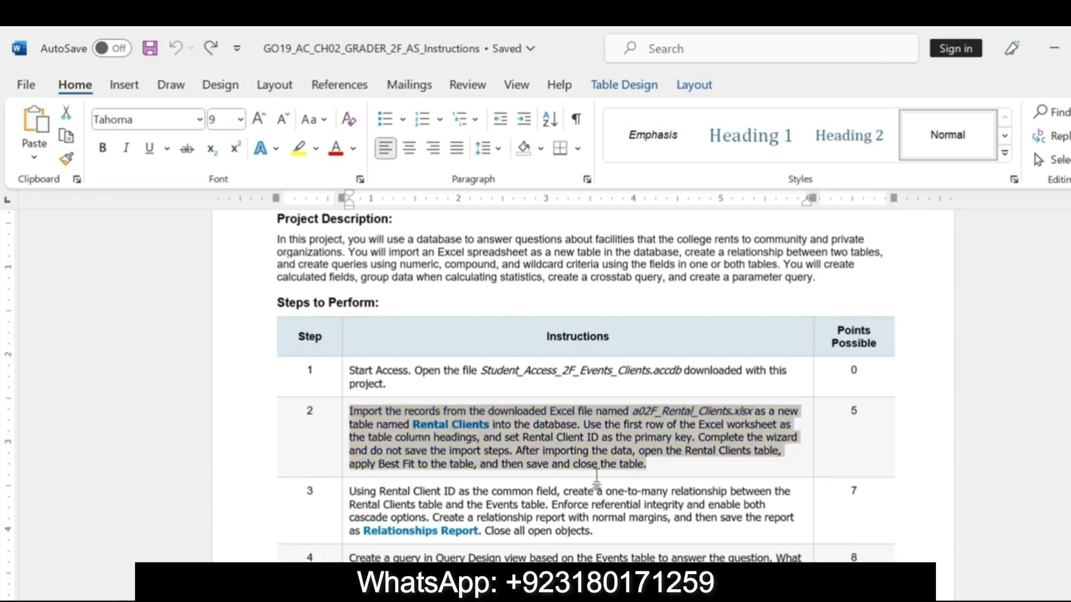
- Bold the first sentence of step 3, about the one-to-many relationship between the Rental Clients and Events tables
left_click_drag(349, 492, 553, 508)
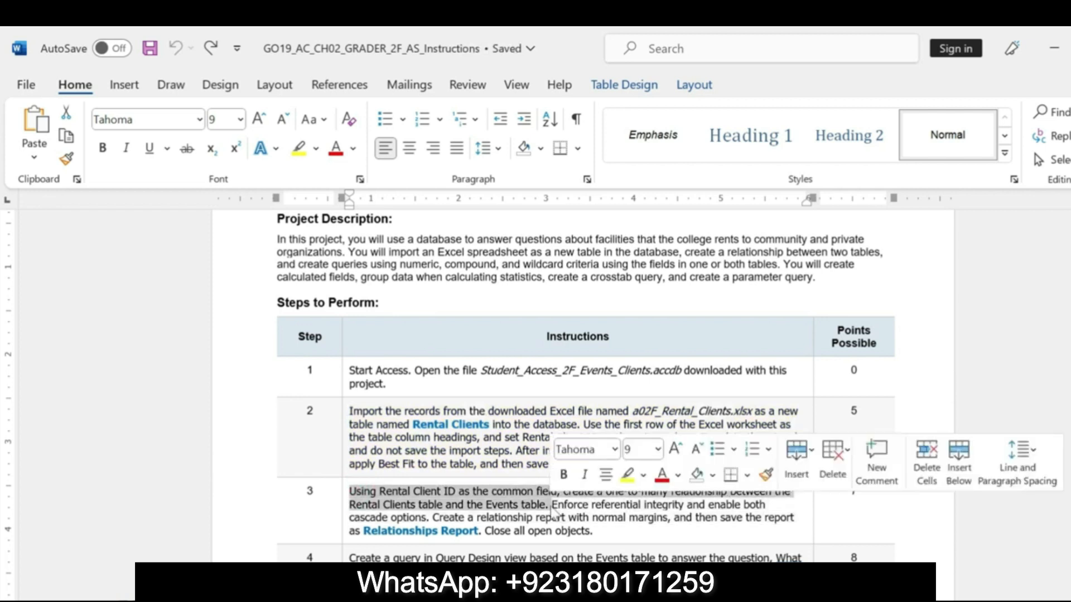
left_click(563, 474)
left_click_drag(350, 492, 646, 506)
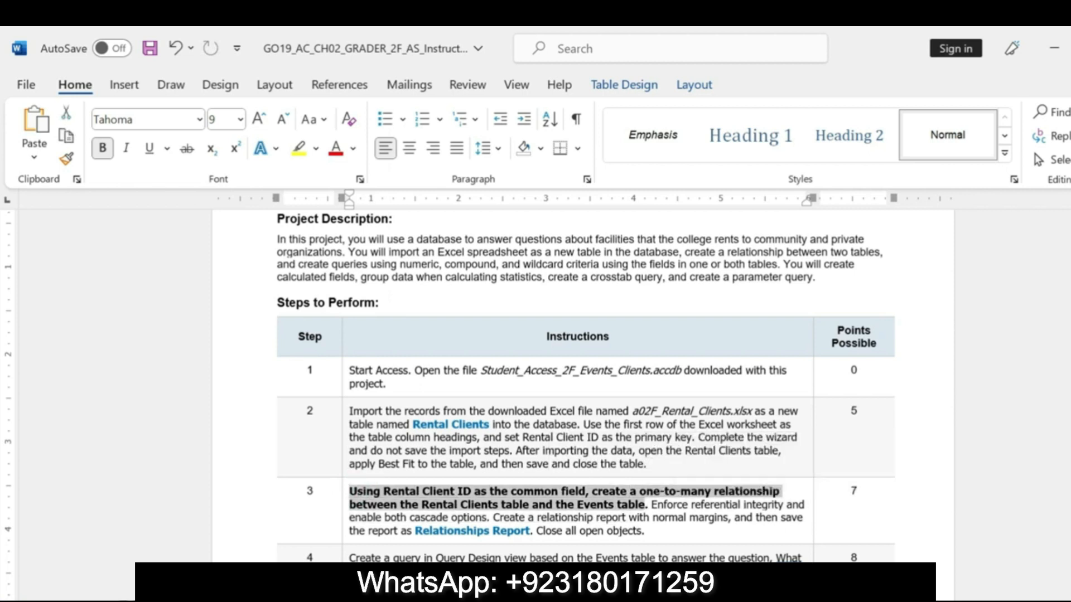
- Switch to Access, open the Relationships window, and check in Word which tables step 3 relates
key("alt+Tab")
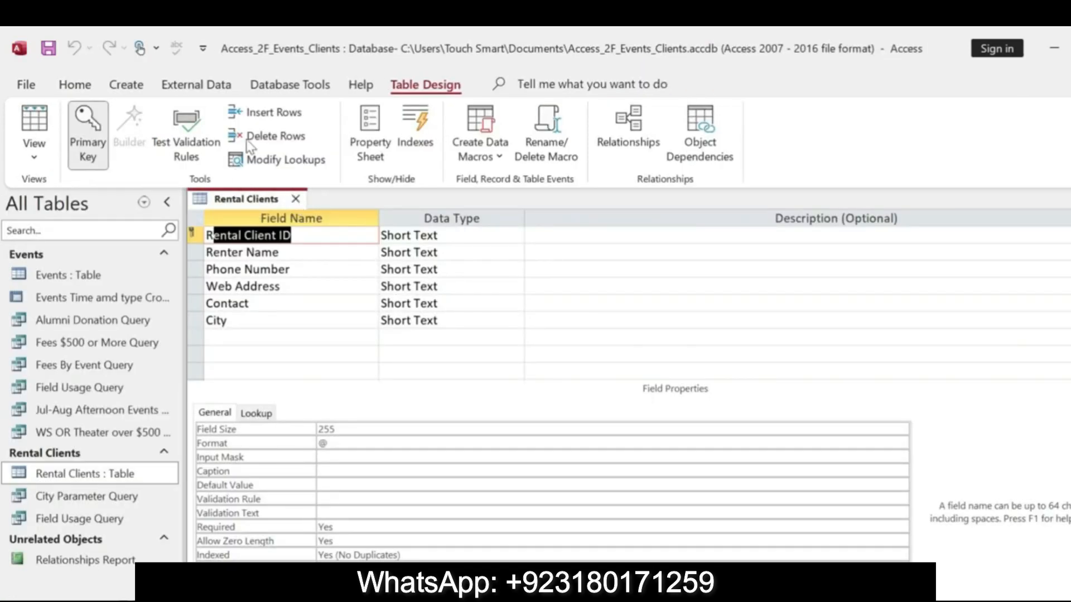
left_click(279, 84)
left_click(222, 122)
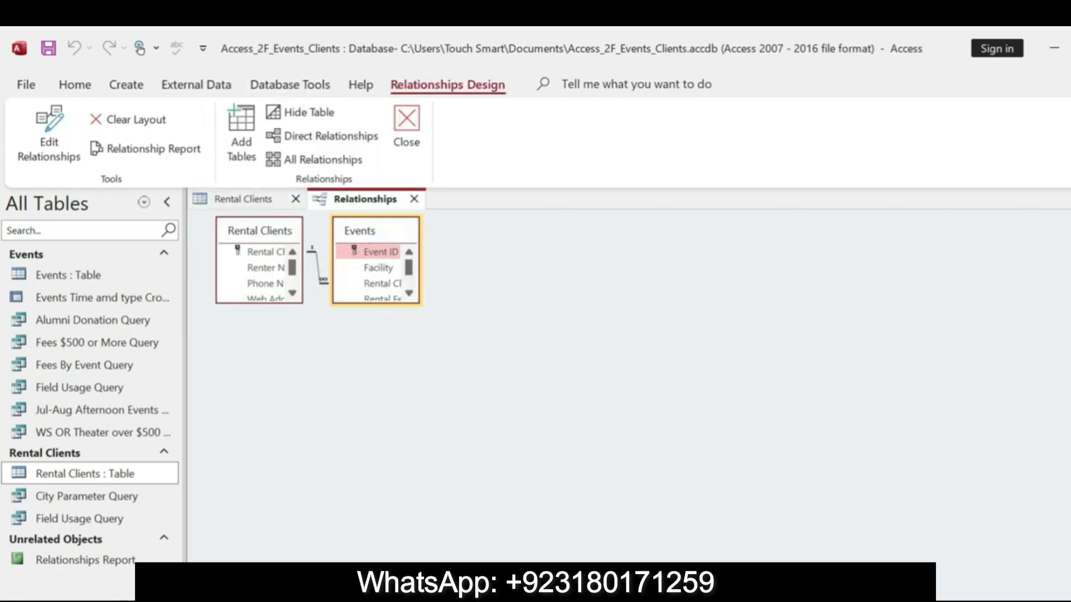
key("alt+Tab")
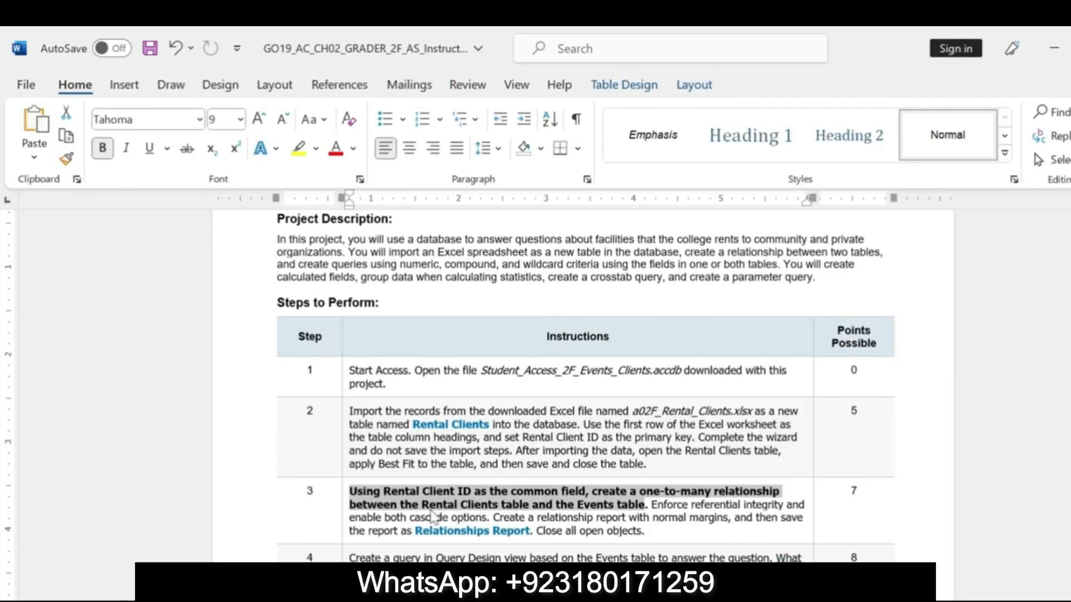
left_click(597, 505)
left_click_drag(577, 505, 645, 505)
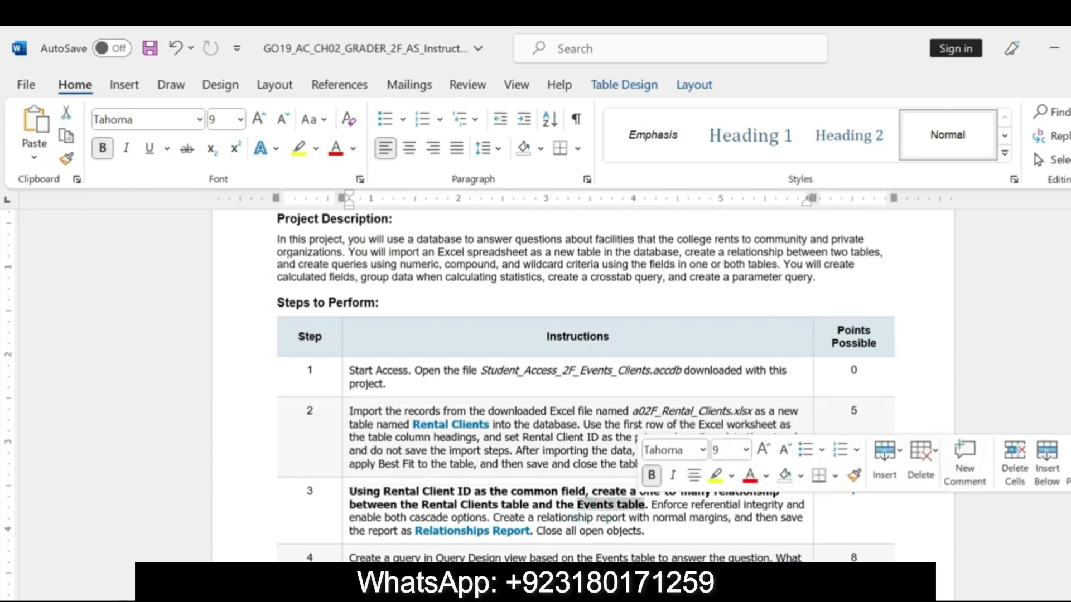
- Return to Access and lengthen the Events and Rental Clients field lists in the Relationships window to show all their fields
key("alt+Tab")
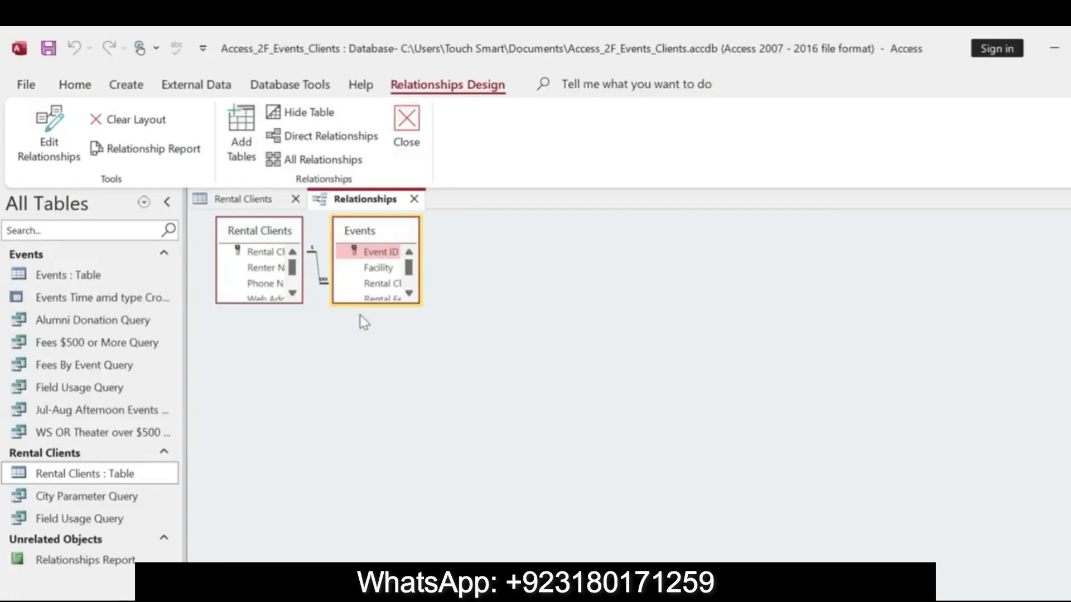
left_click_drag(367, 304, 349, 437)
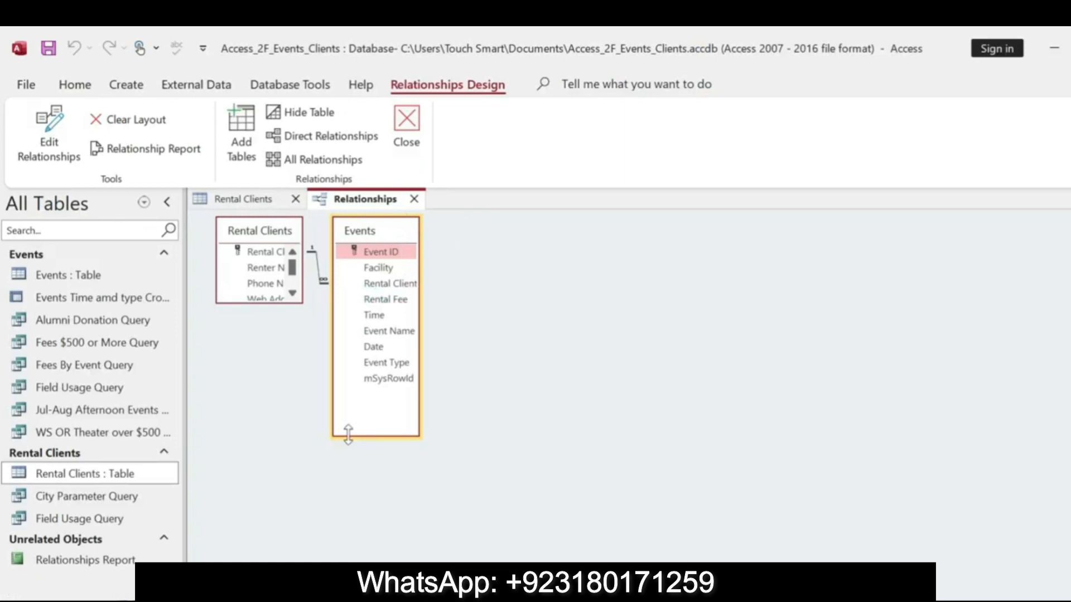
left_click_drag(275, 302, 268, 385)
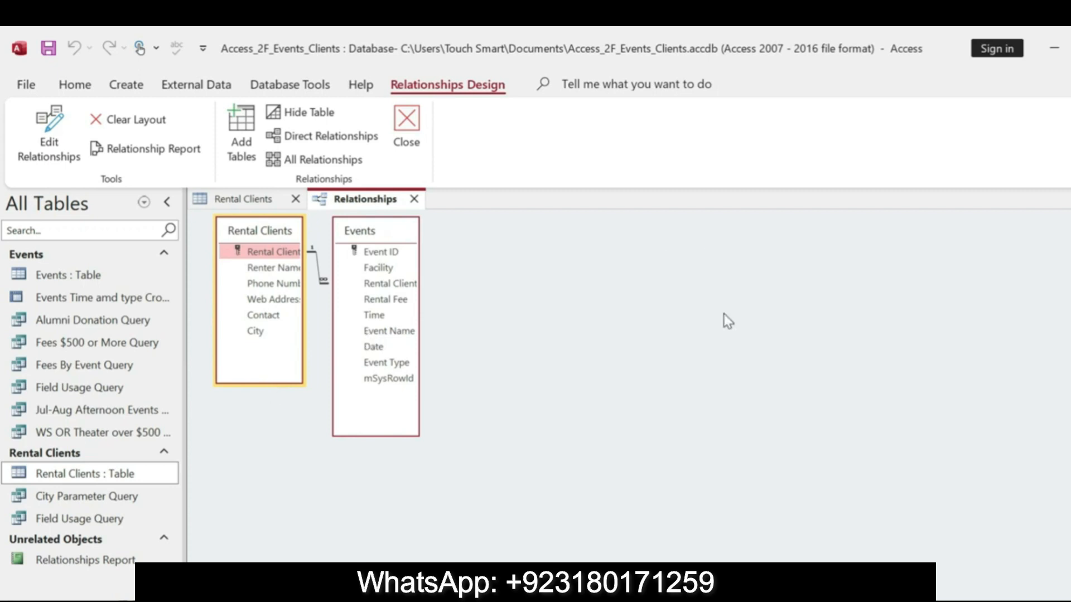
- Switch to Word and undo the bold on the first sentence of step 3
key("alt+Tab")
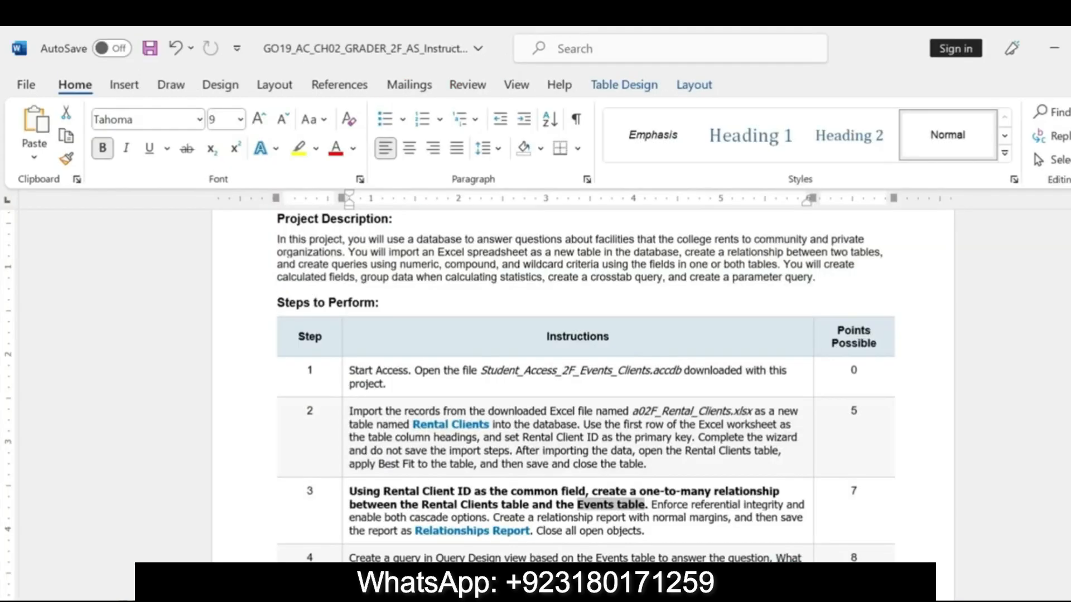
key("ctrl+z")
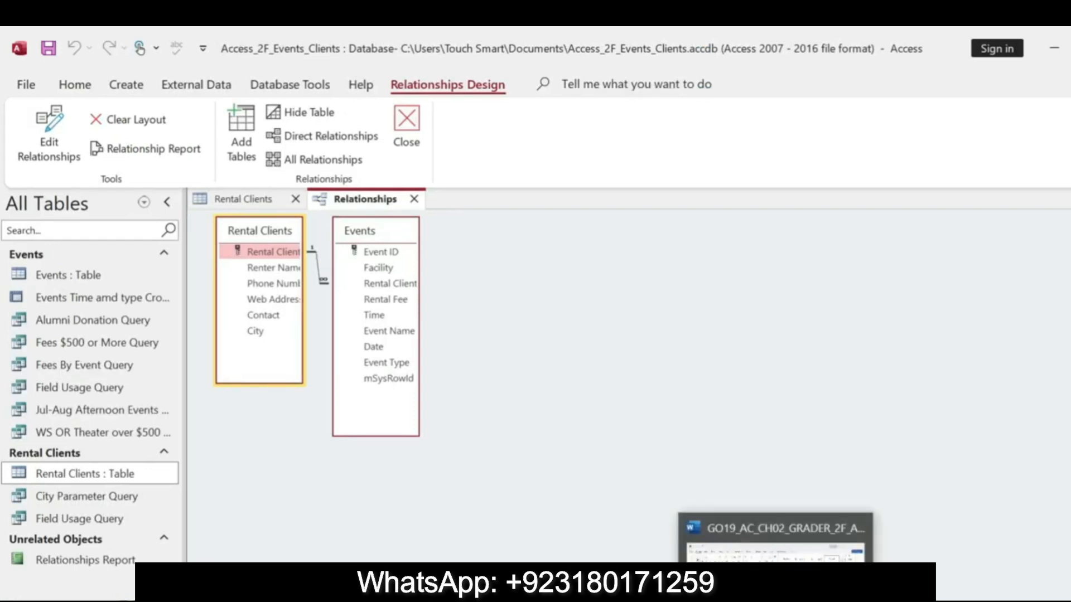
left_click(806, 521)
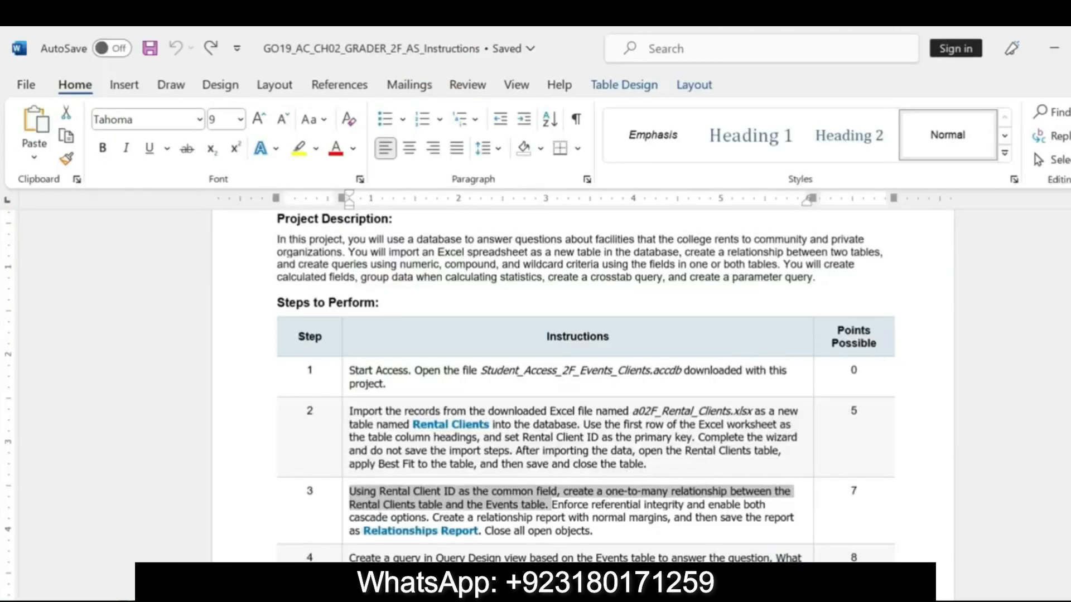
- Read the rest of step 3 about referential integrity, cascade options and the report name Relationships Report
left_click_drag(552, 505, 593, 531)
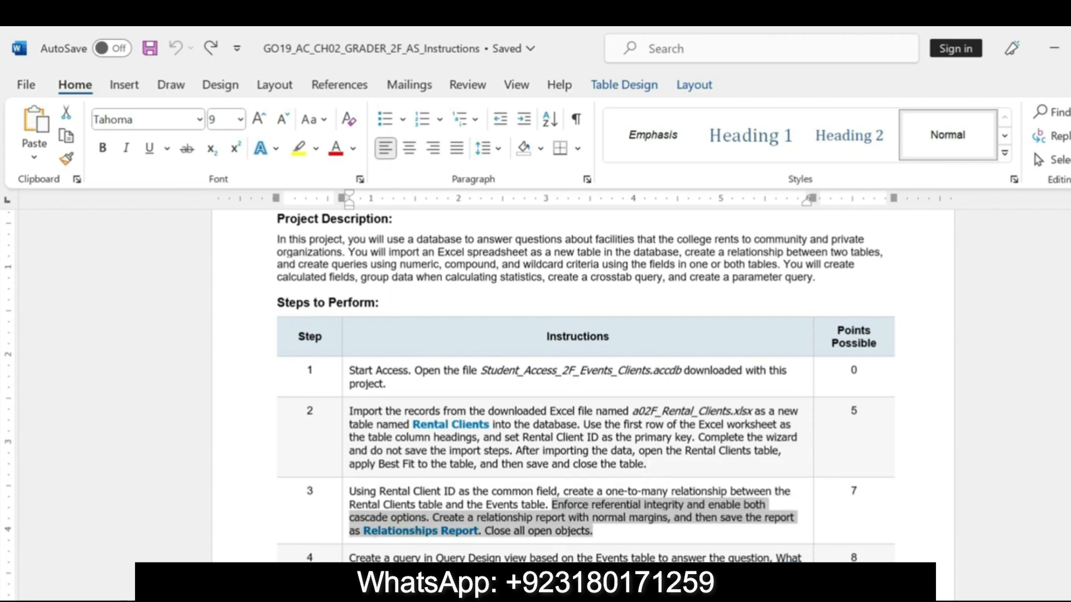
left_click(379, 531)
left_click_drag(363, 531, 478, 531)
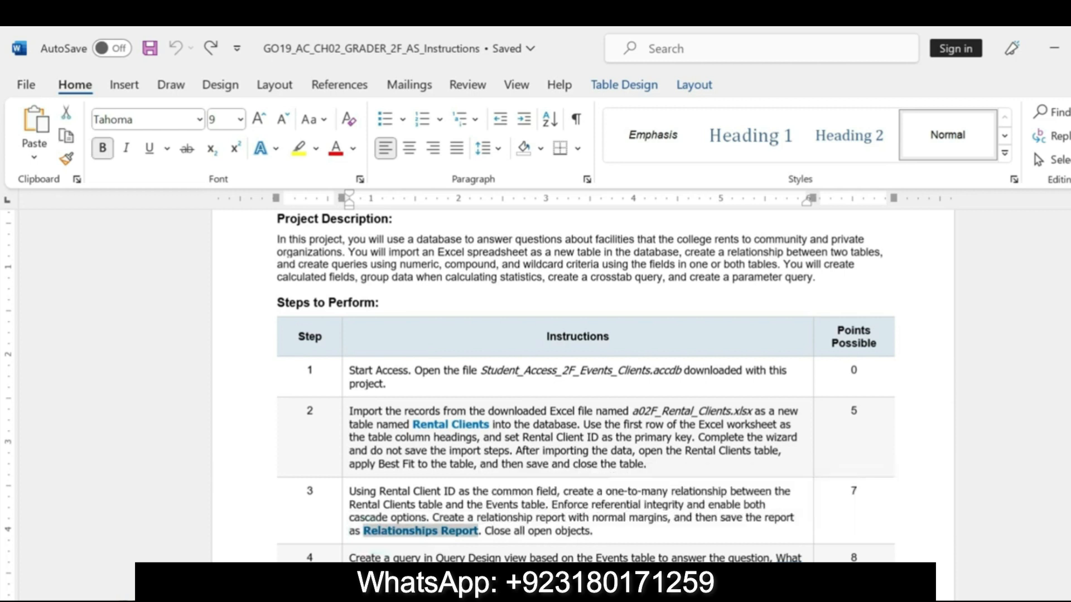
- Switch to Access and open the Relationships Report to view the link between Rental Clients and Events
key("alt+Tab")
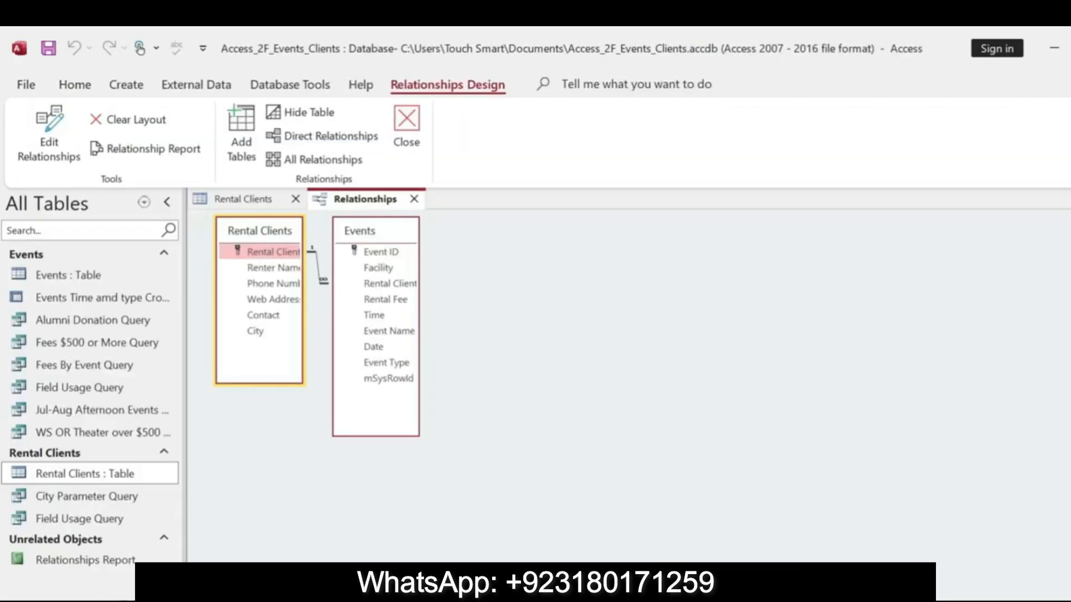
left_click(132, 562)
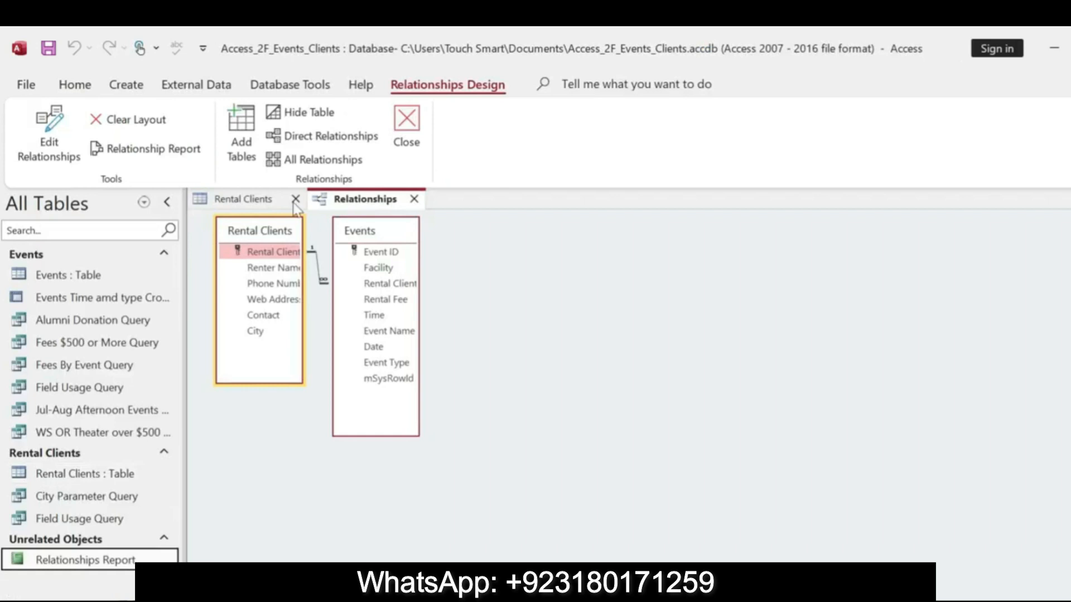
double_click(128, 561)
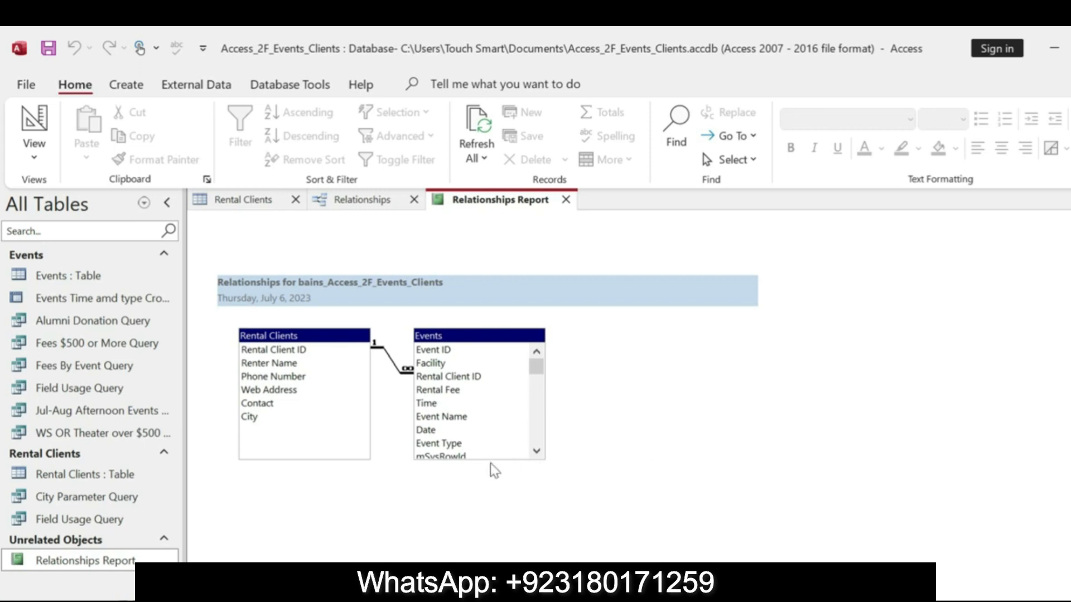
- Switch to Word, read the step 4 query requirements, and recheck the closing instruction of step 3
left_click(641, 589)
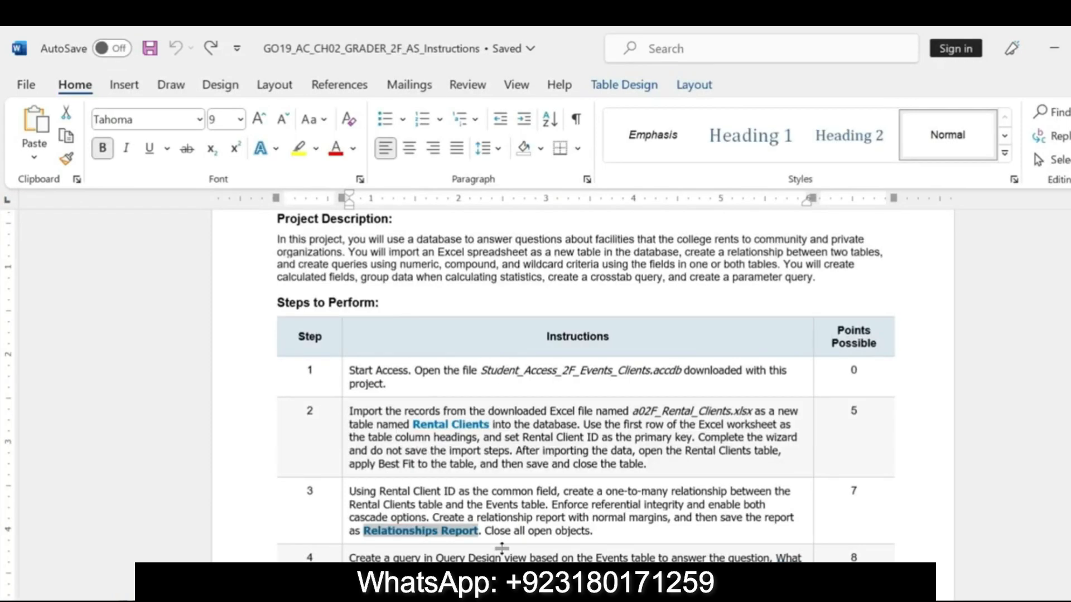
scroll(586, 384, "down", 3)
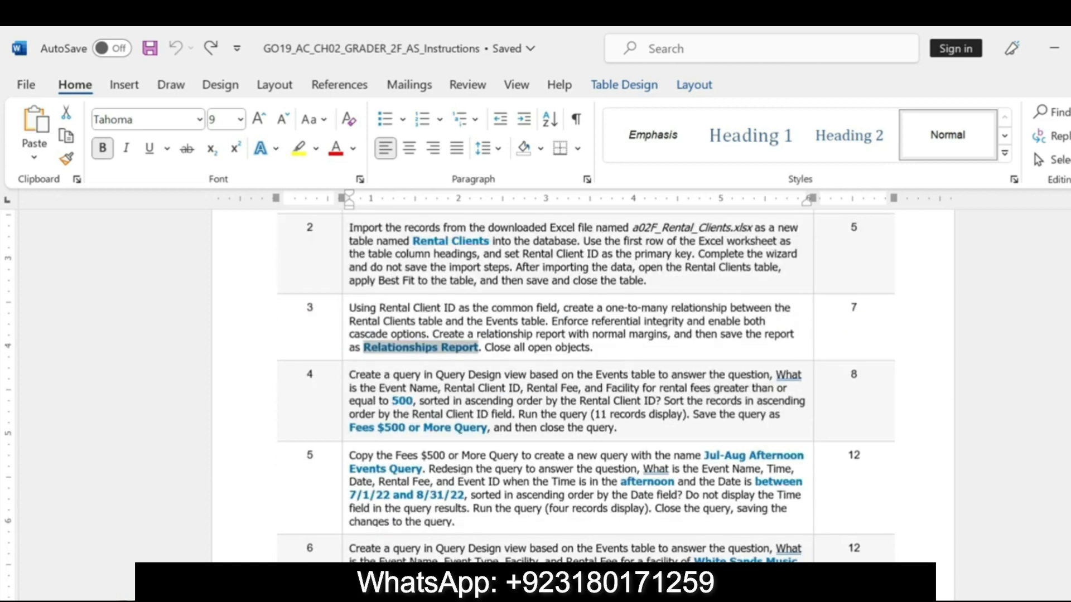
left_click_drag(351, 371, 580, 418)
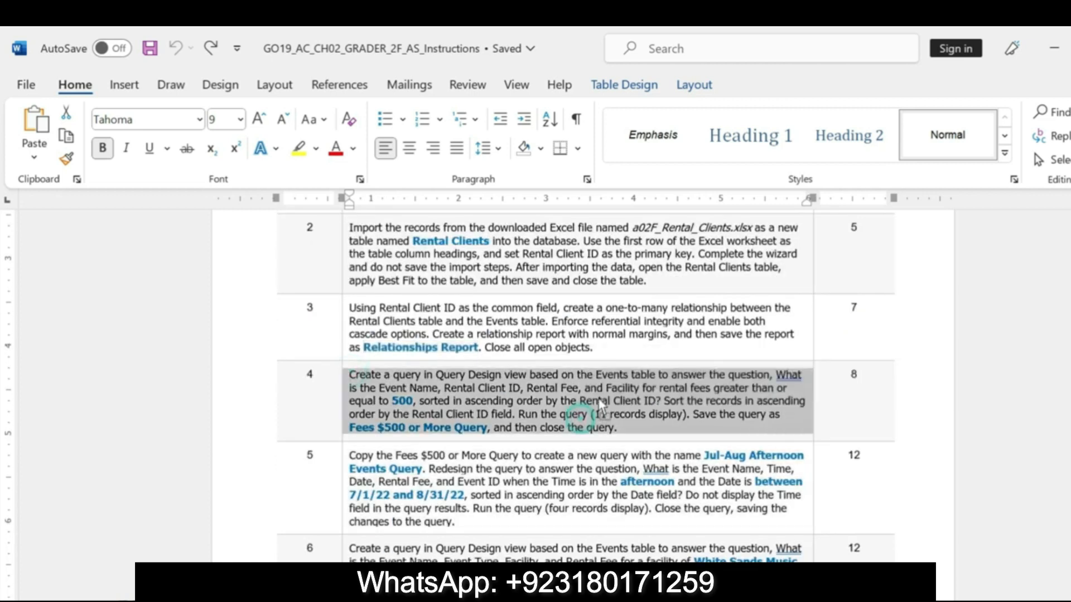
left_click(437, 377)
left_click(299, 149)
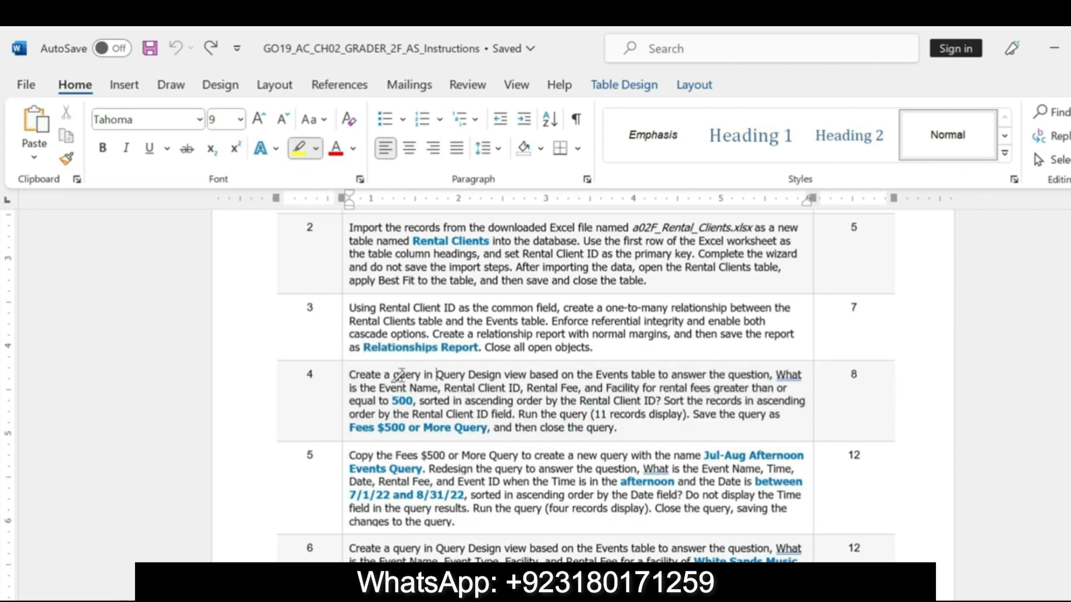
key("Escape")
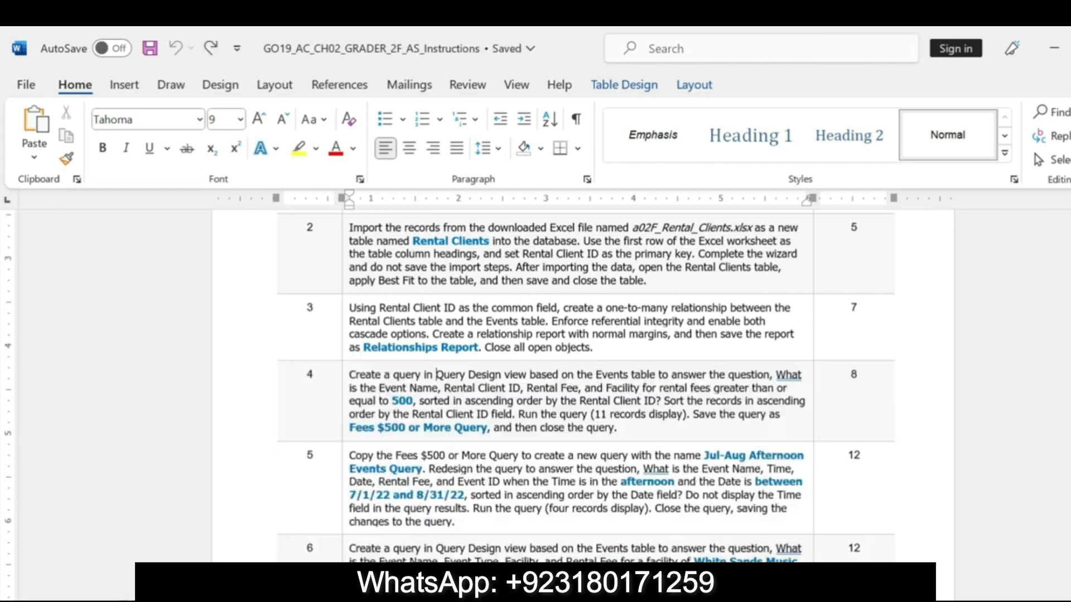
left_click_drag(349, 375, 617, 429)
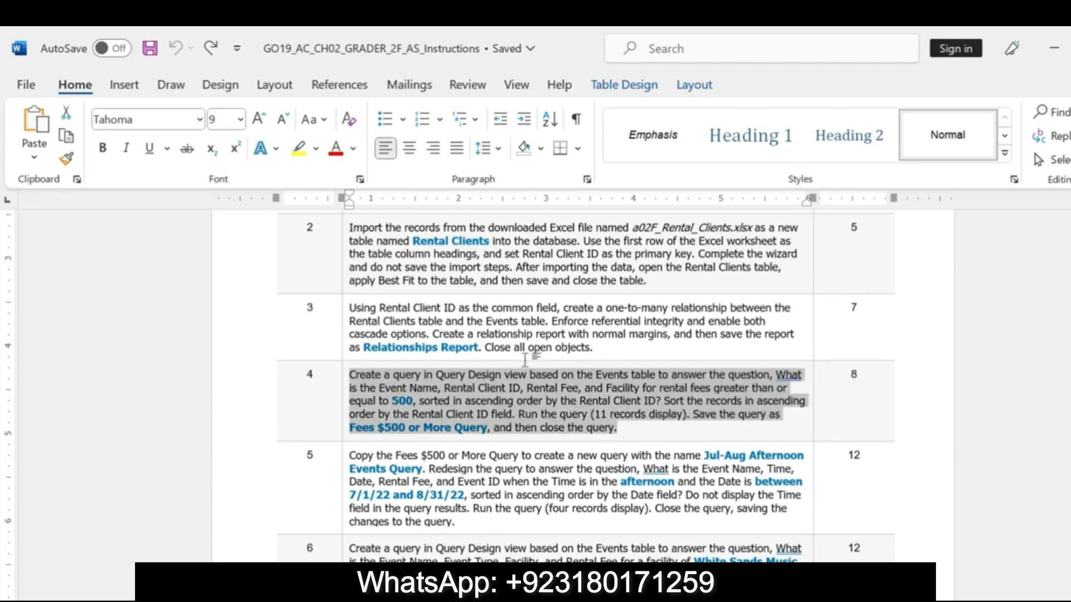
left_click_drag(592, 349, 595, 349)
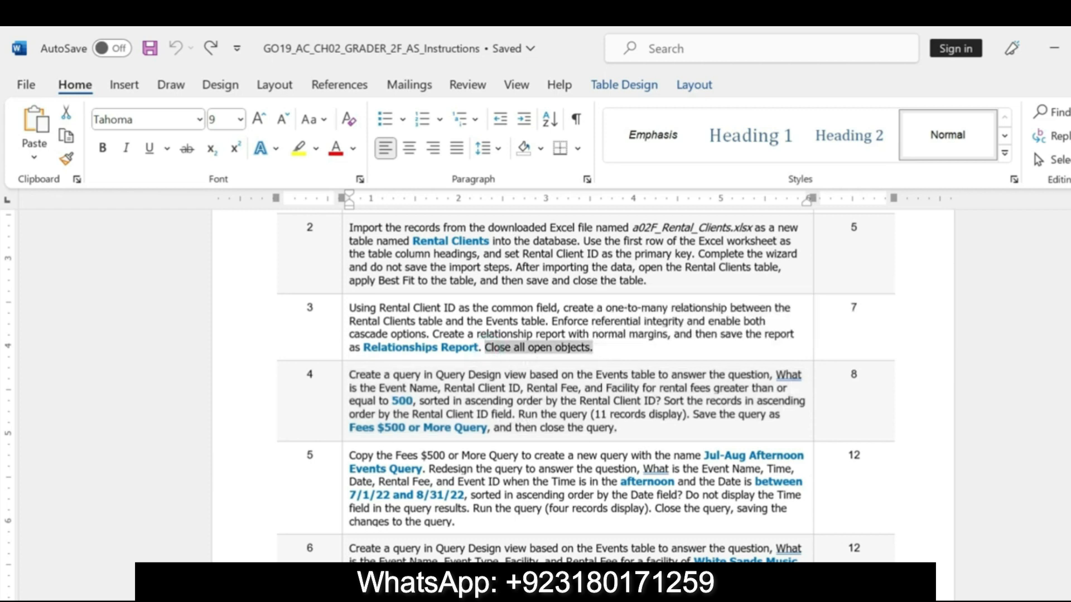
- Switch to Access and close the Relationships Report and the Relationships window without saving the layout changes
key("alt+Tab")
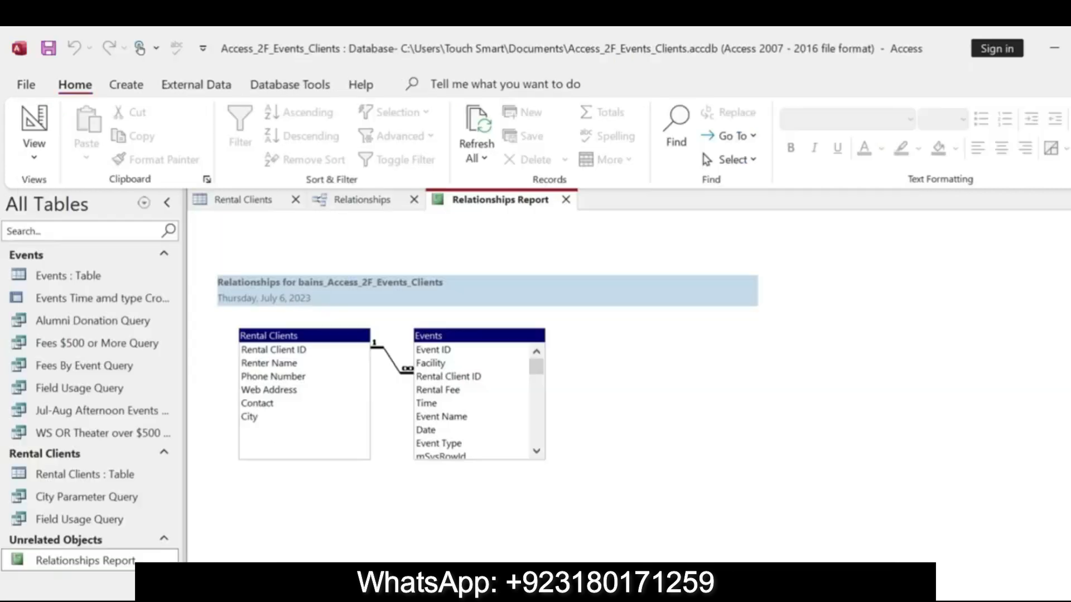
left_click(567, 199)
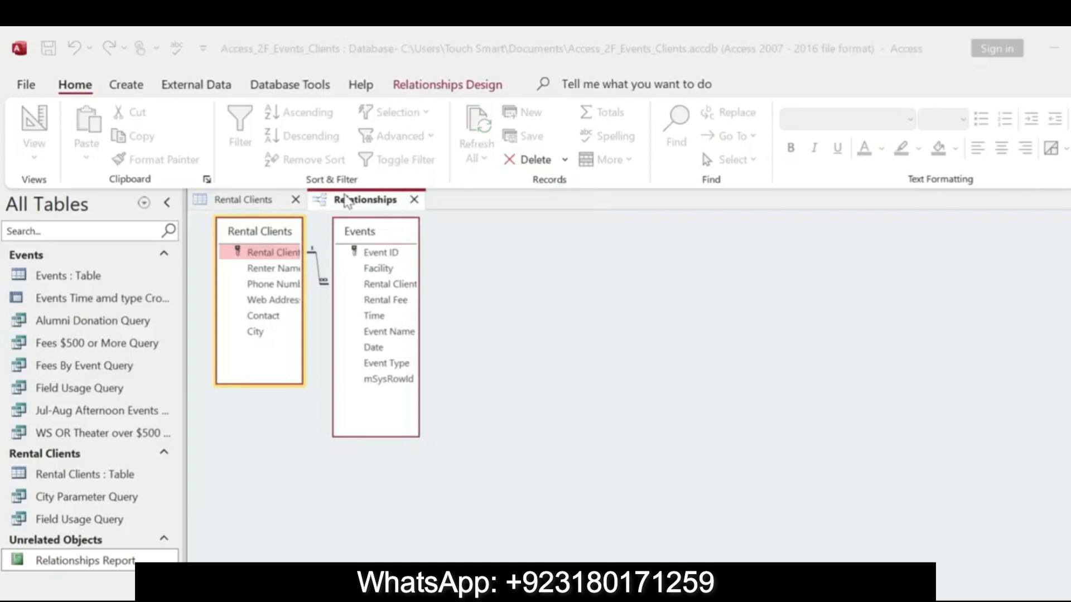
key("ctrl+w")
left_click(583, 396)
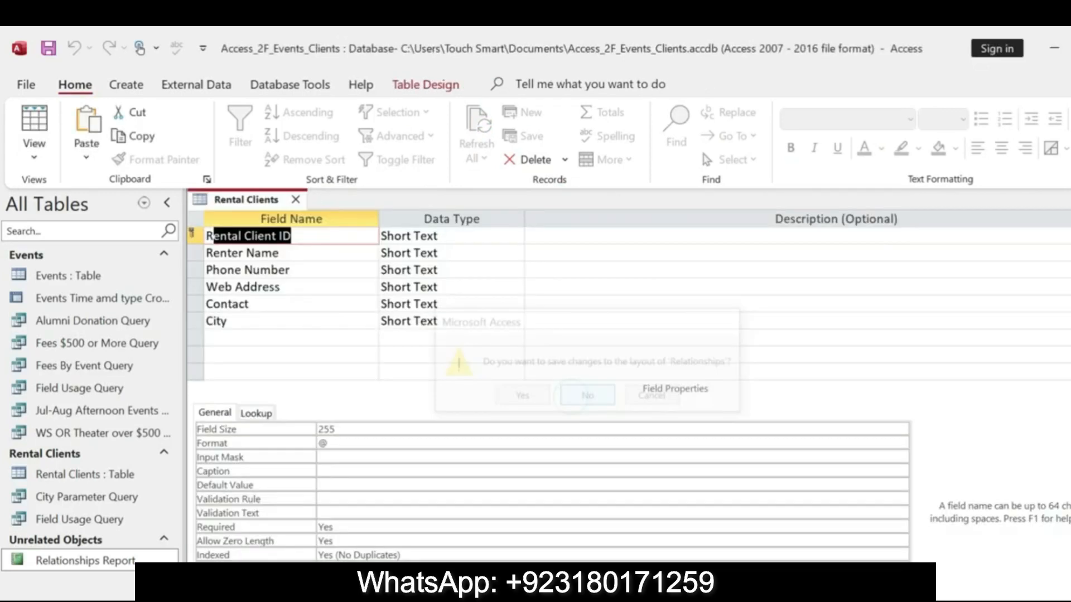
- Close the Rental Clients table, switch to Word and highlight the step 4 instruction in yellow
left_click(296, 199)
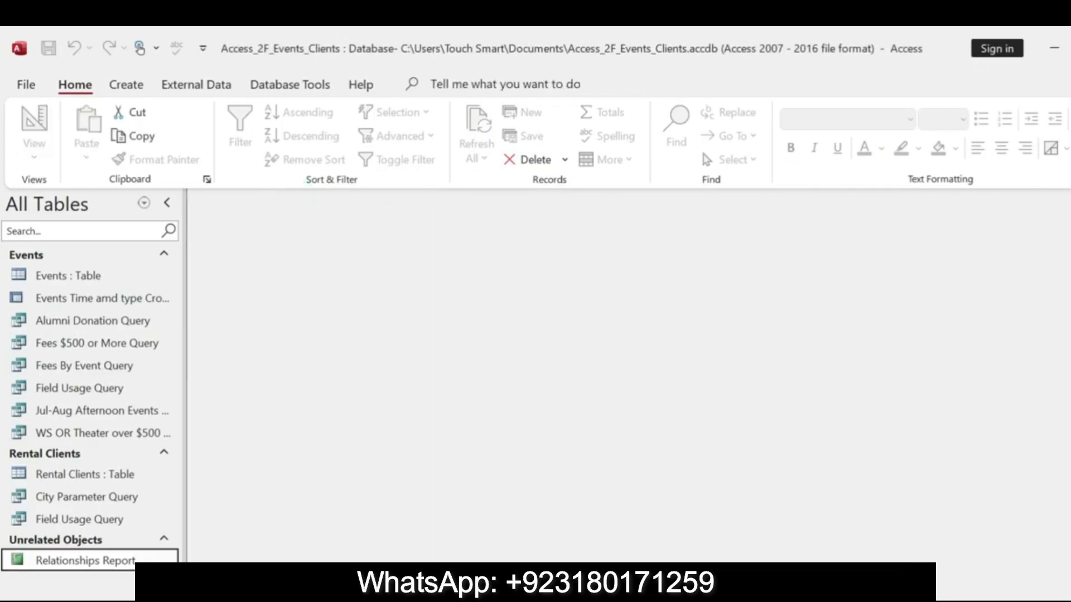
key("alt+Tab")
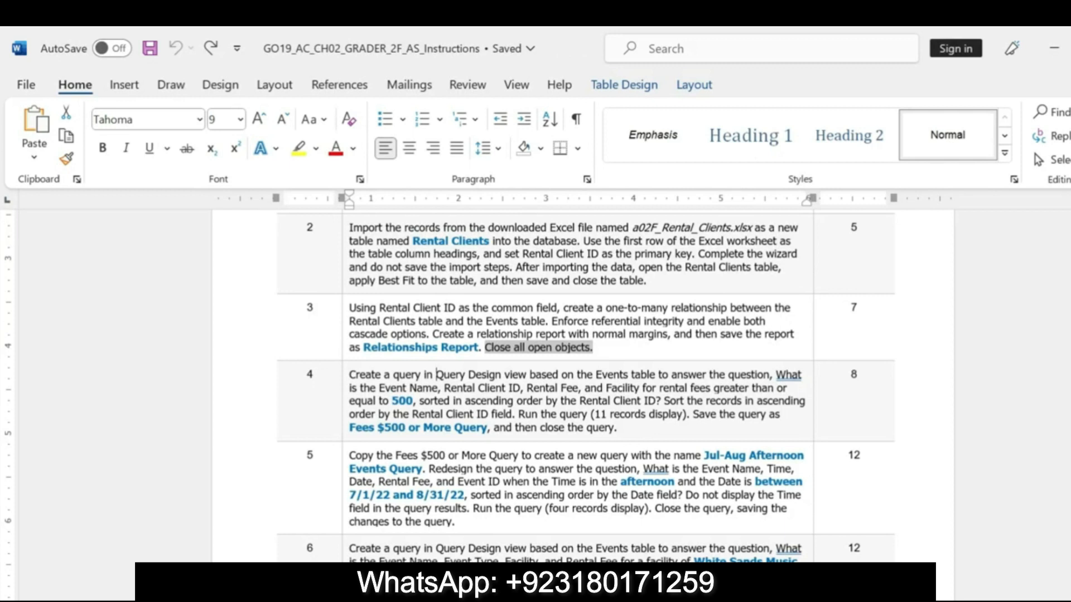
left_click_drag(350, 375, 618, 428)
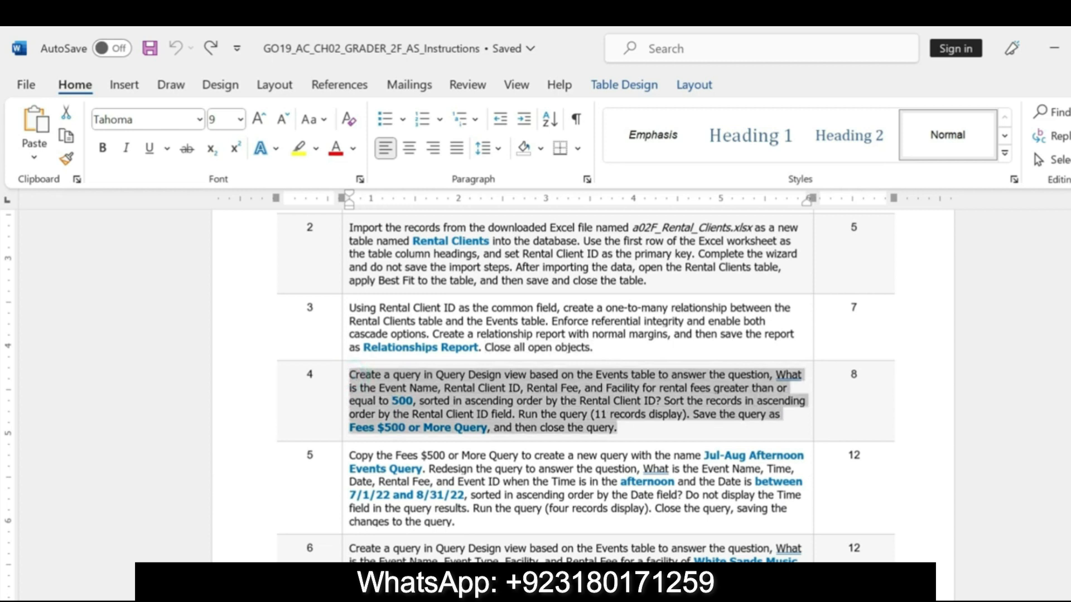
left_click(724, 402)
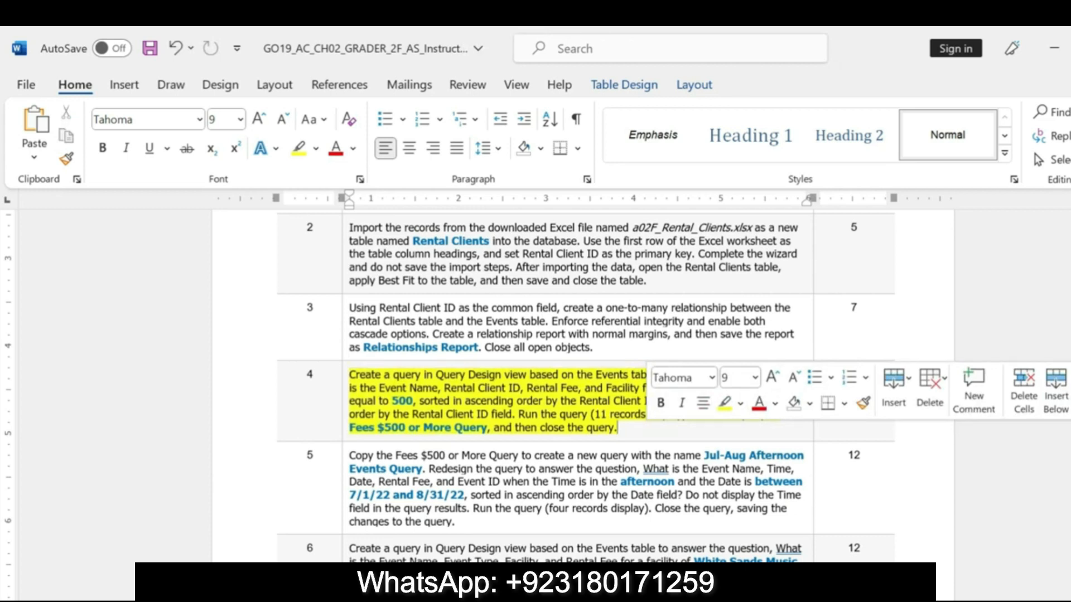
left_click_drag(349, 374, 617, 428)
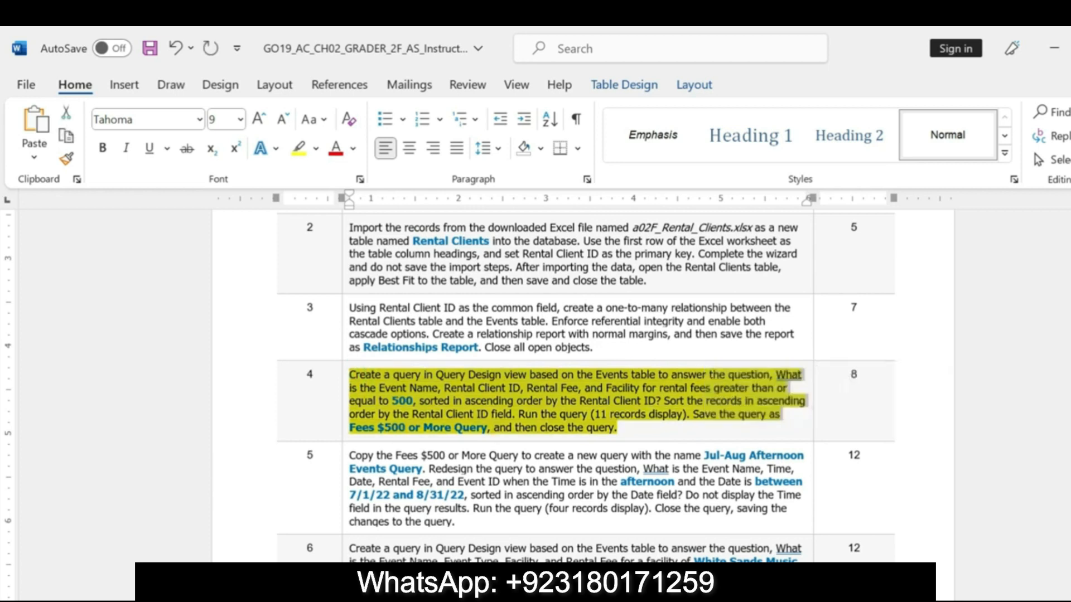
- Open the Fees $500 or More Query in Access, and check the step 4 sort requirement in Word
key("alt+Tab")
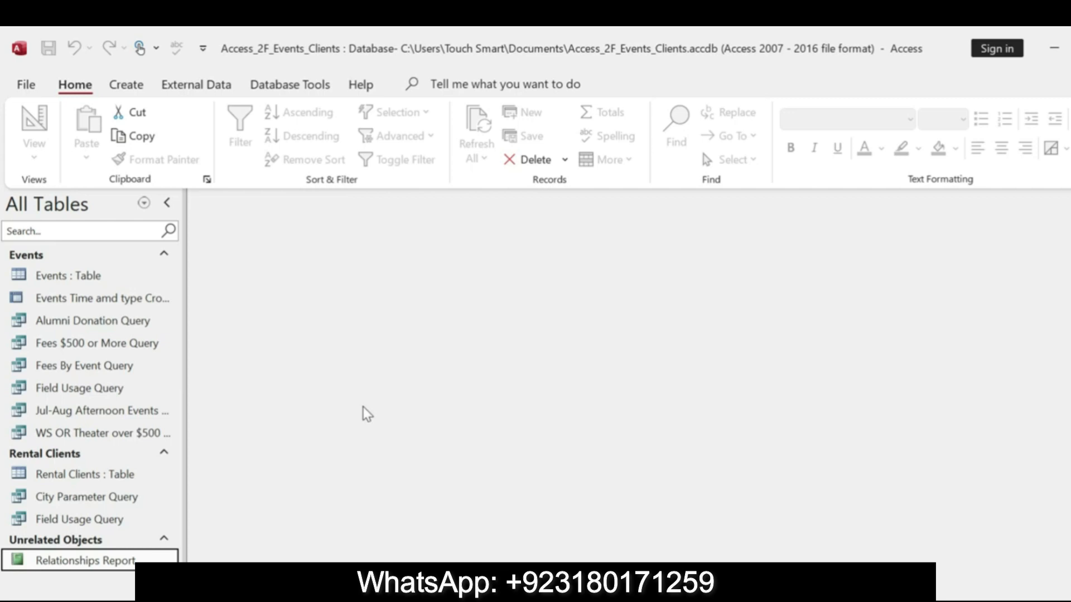
double_click(145, 343)
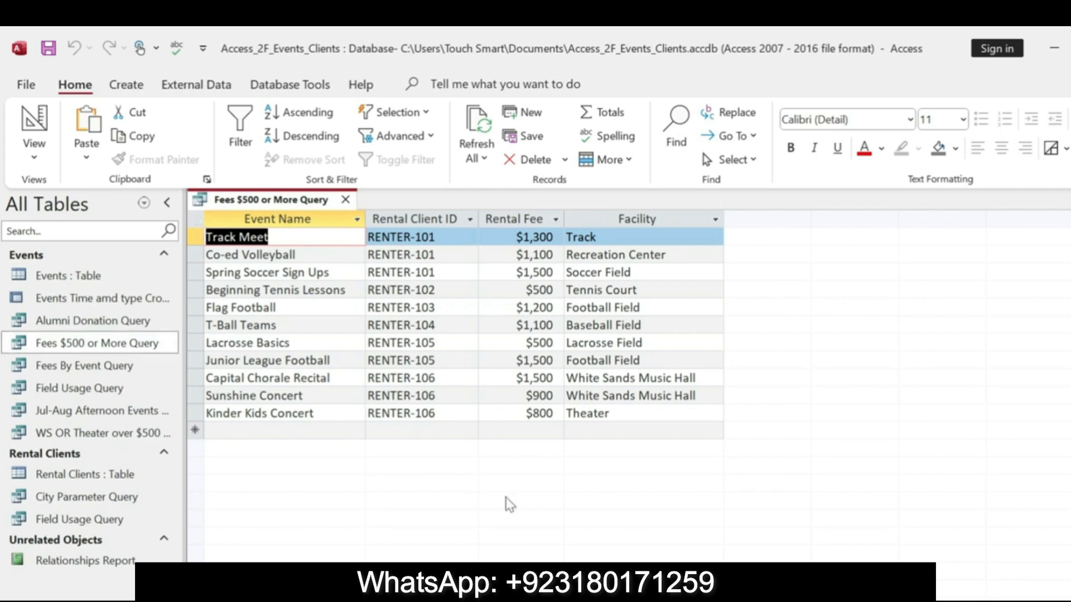
key("alt+Tab")
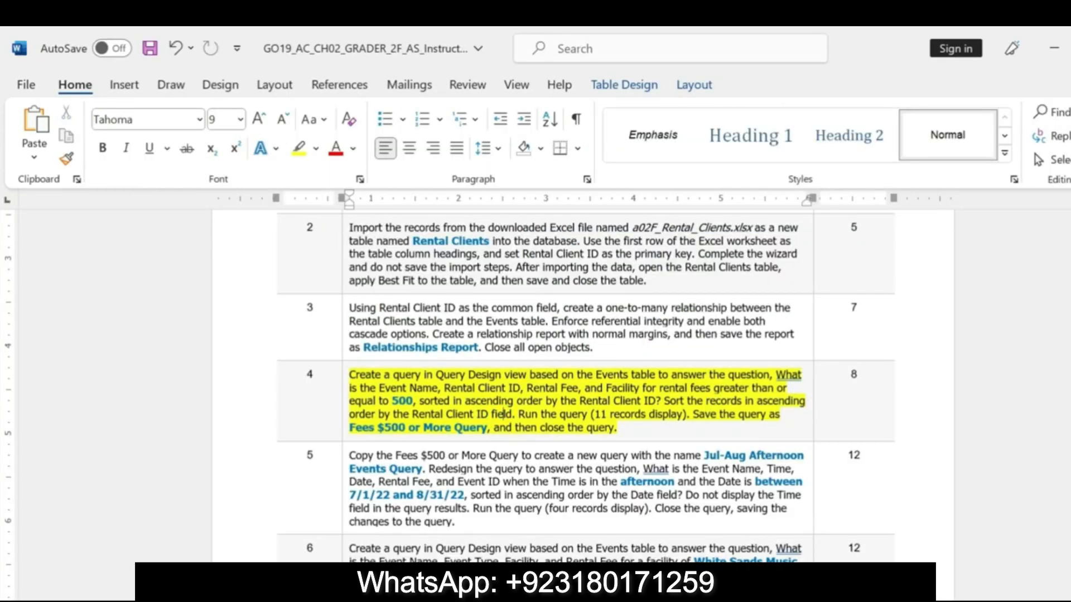
mouse_move(659, 388)
left_mouse_down()
mouse_move(450, 401)
mouse_move(660, 401)
left_mouse_up()
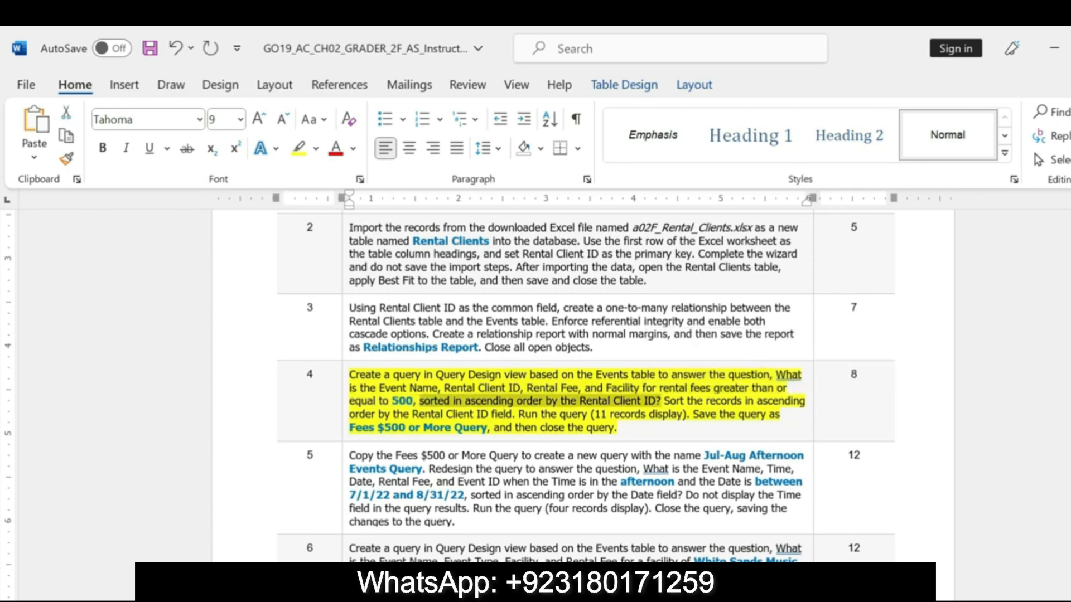
- Switch to Access, show the Fees $500 or More Query in Design View and set the Rental Client ID sort to Ascending
key("alt+Tab")
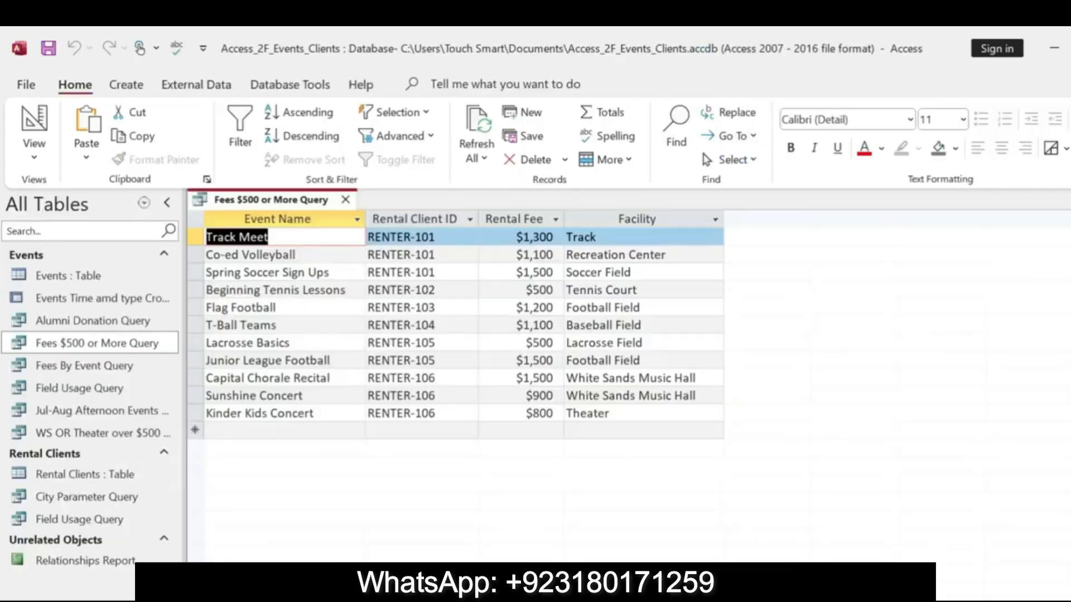
right_click(289, 201)
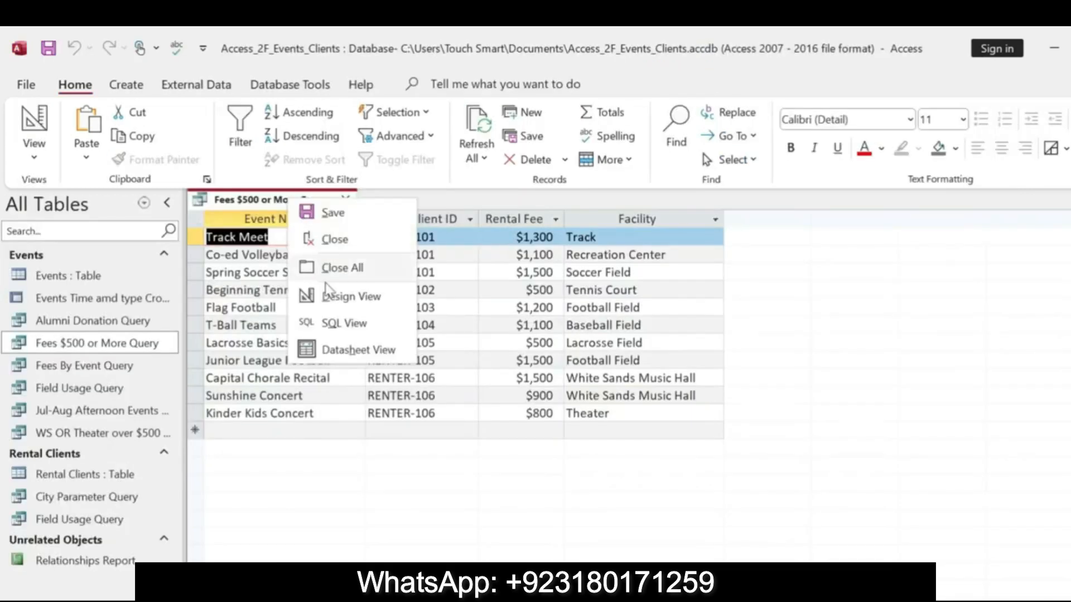
left_click(349, 304)
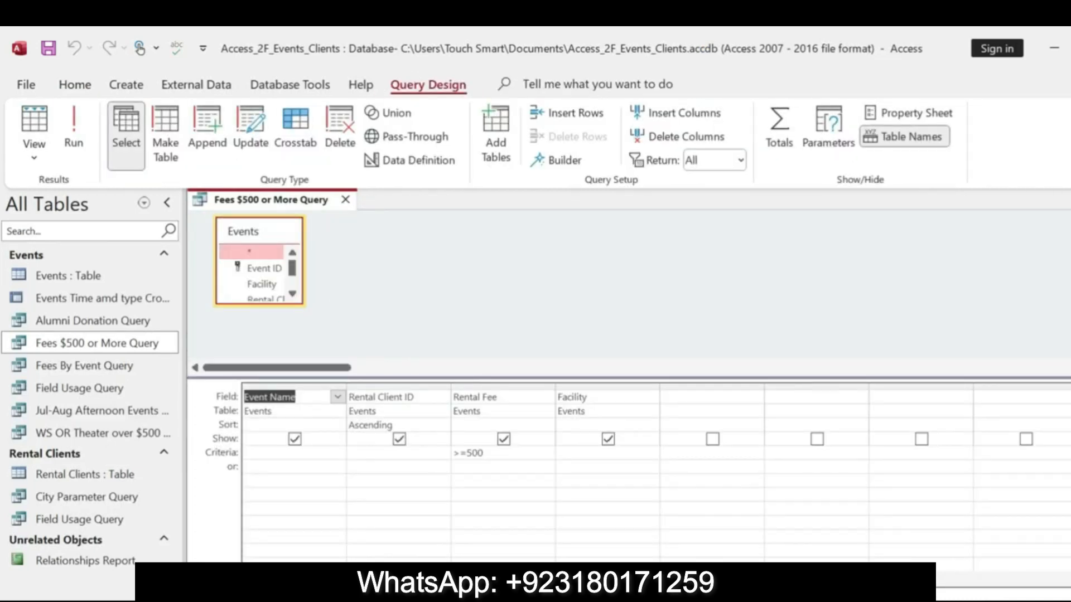
left_click(390, 425)
left_click(442, 426)
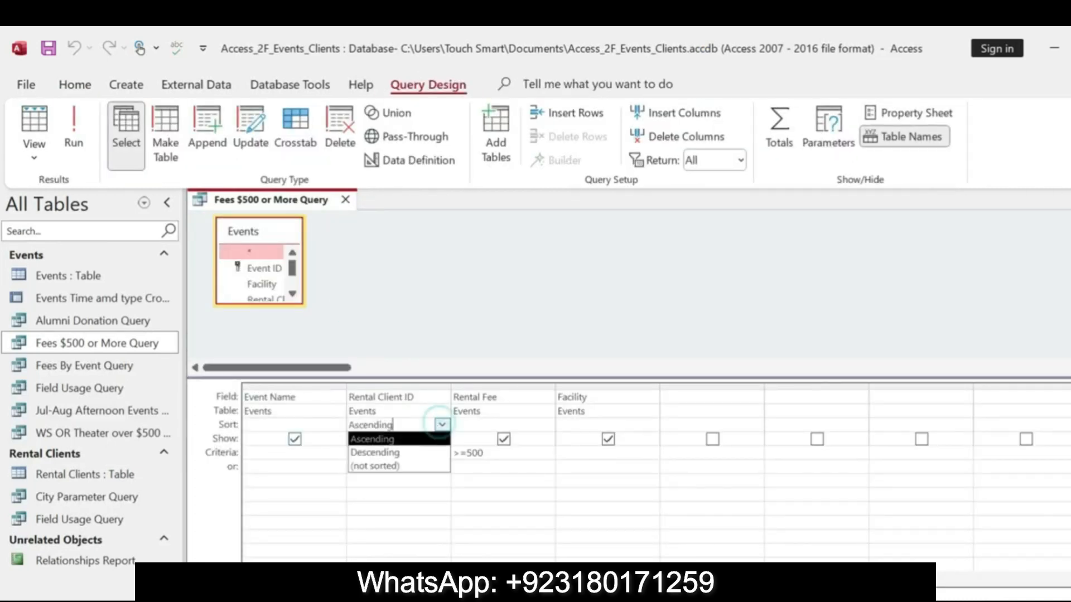
left_click(418, 438)
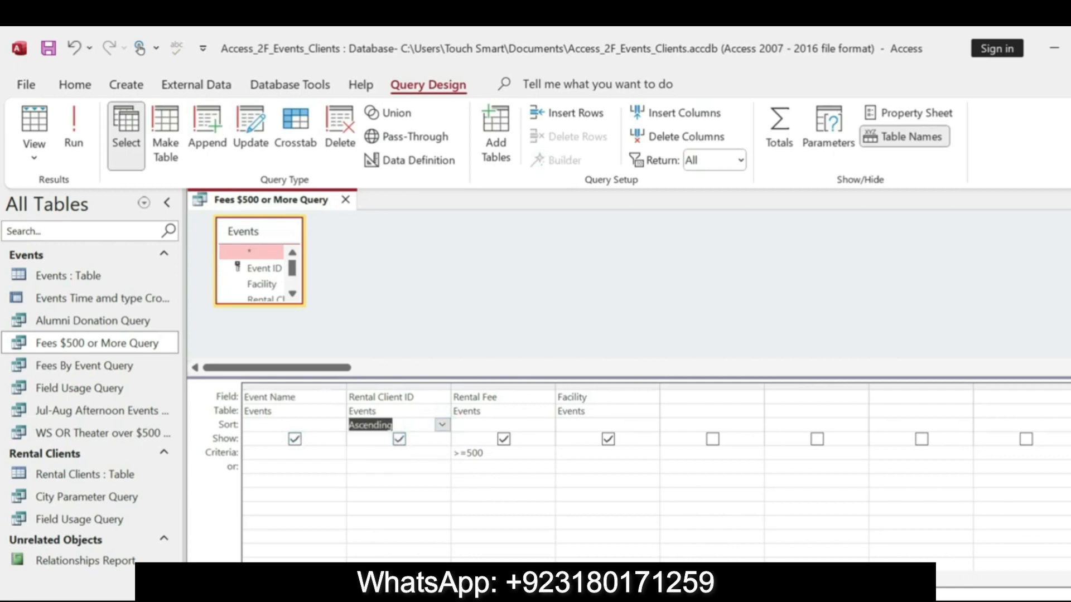
left_click(391, 397)
left_click_drag(359, 398, 385, 398)
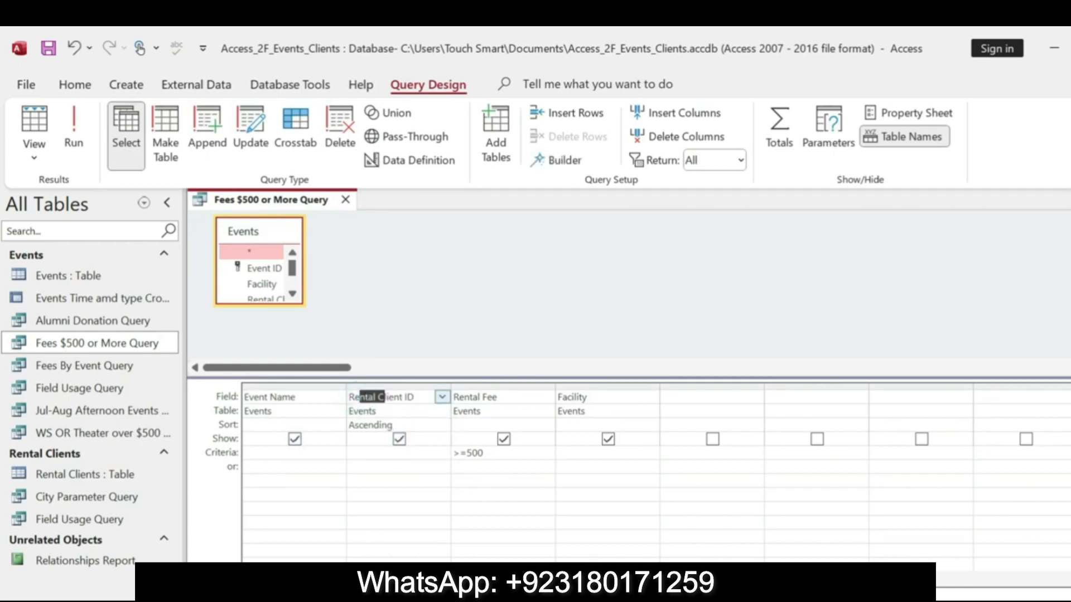
- Reread step 4's sorting and rental fee conditions in Word, and compare them with the query's Rental Fee criterion in Access
key("alt+Tab")
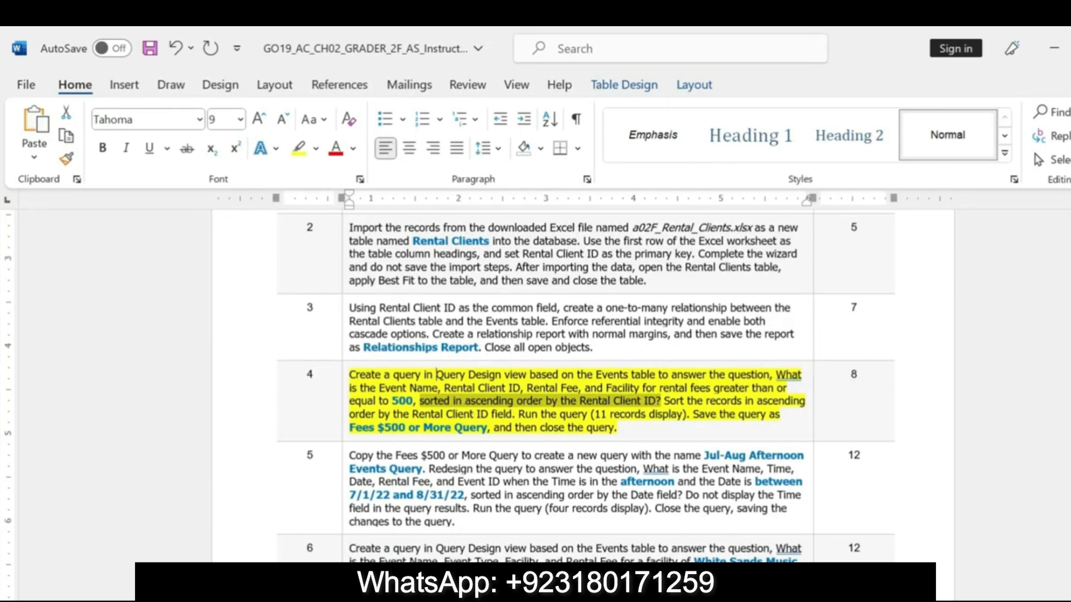
left_click_drag(662, 401, 535, 440)
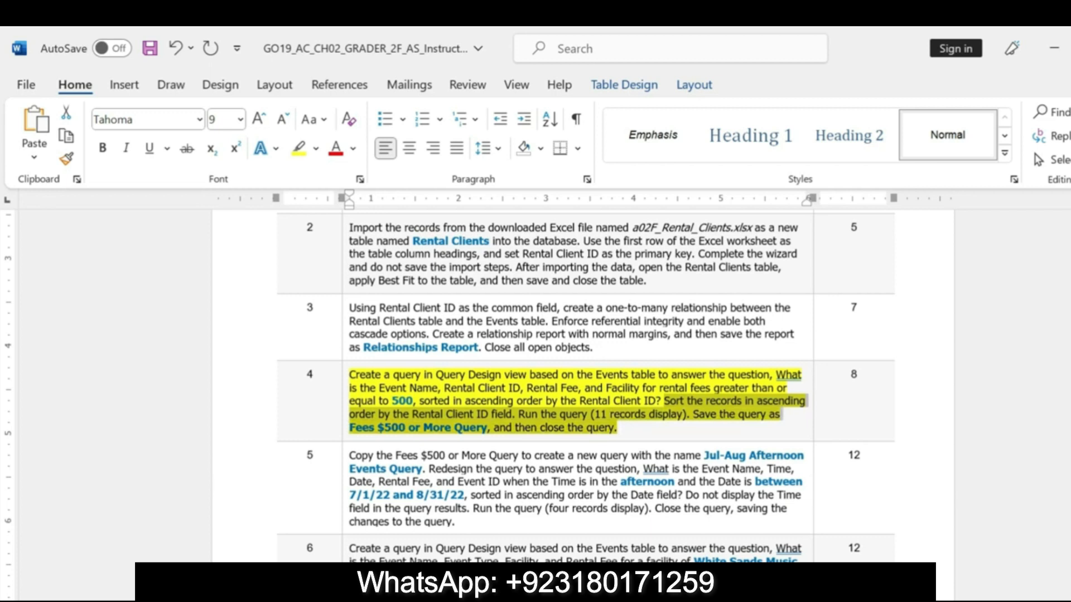
left_click_drag(527, 388, 769, 402)
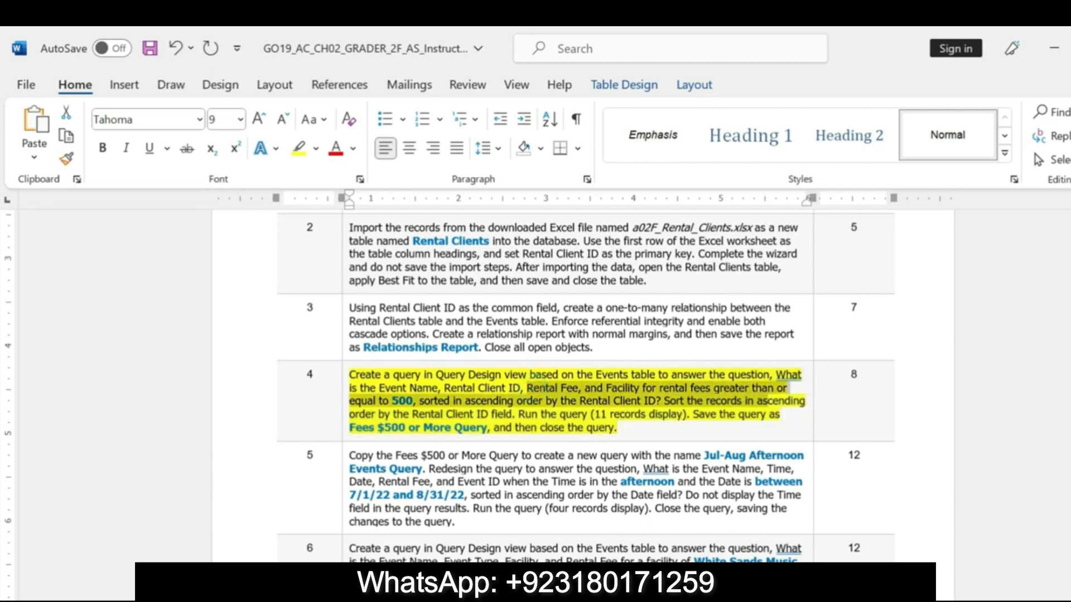
key("alt+Tab")
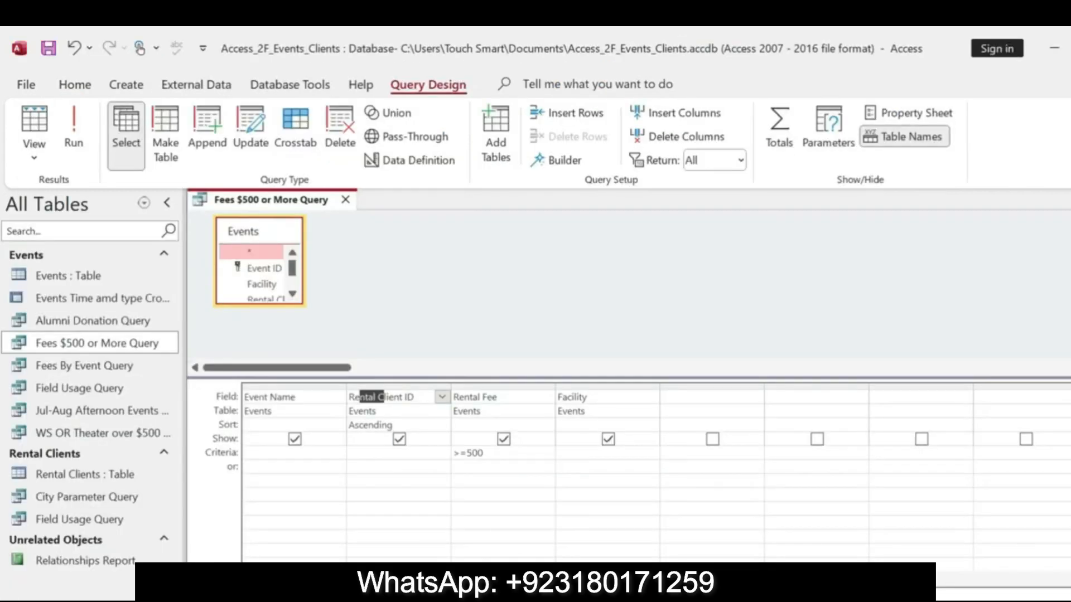
left_click_drag(501, 453, 453, 453)
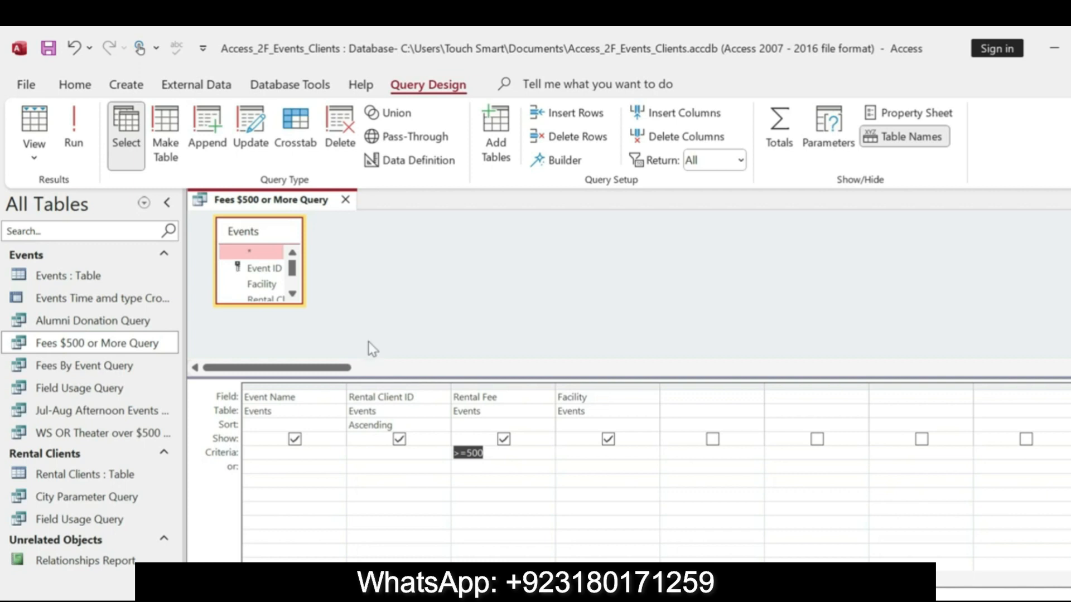
- Switch to Word, undo the step 4 highlight and highlight the step 5 instruction in yellow
key("alt+Tab")
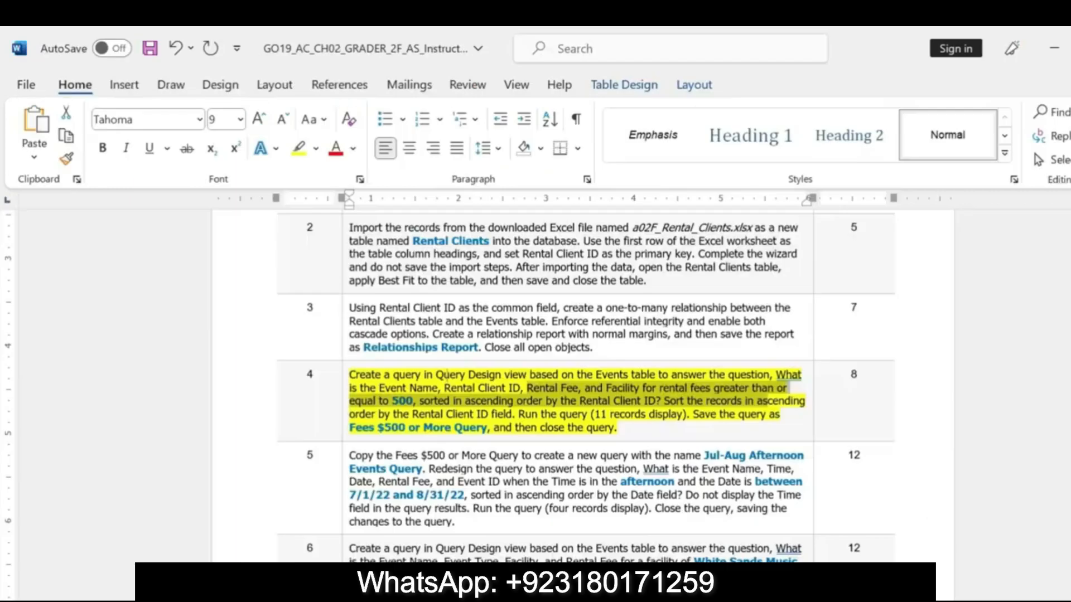
key("ctrl+z")
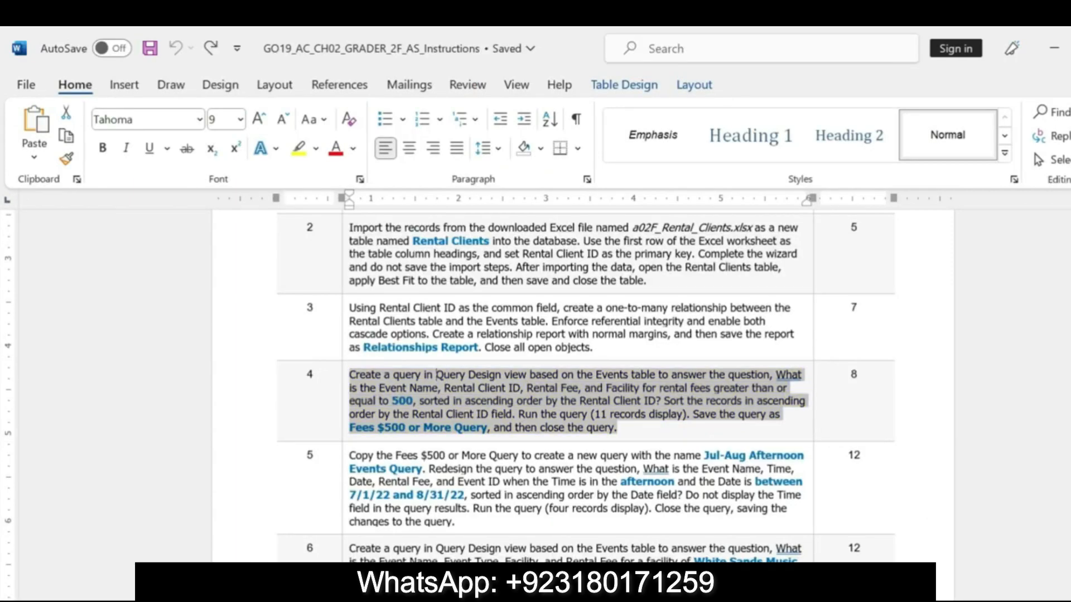
left_click_drag(349, 456, 789, 519)
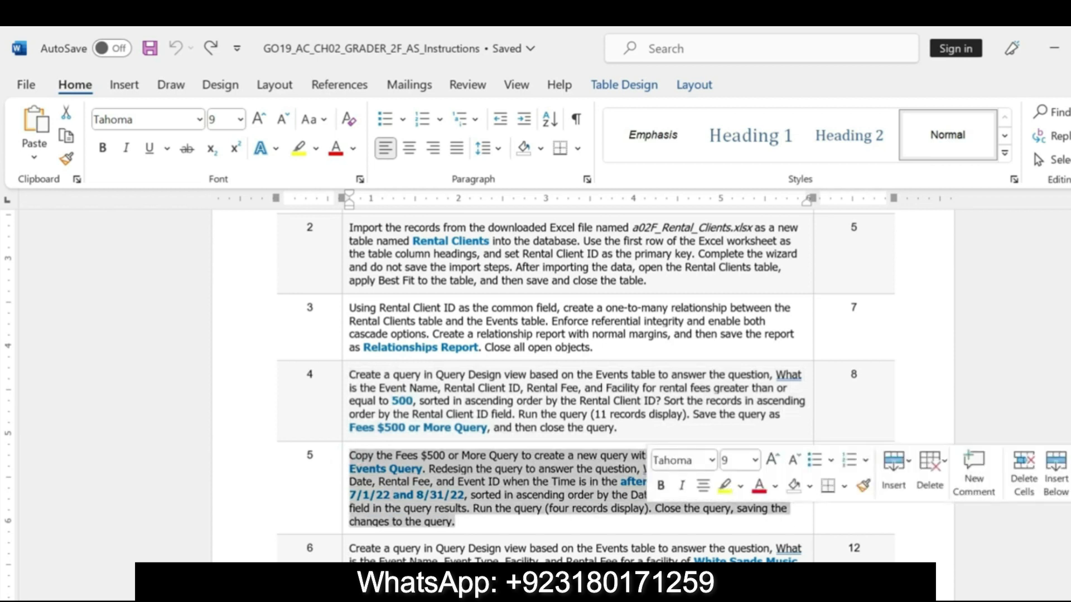
left_click(725, 486)
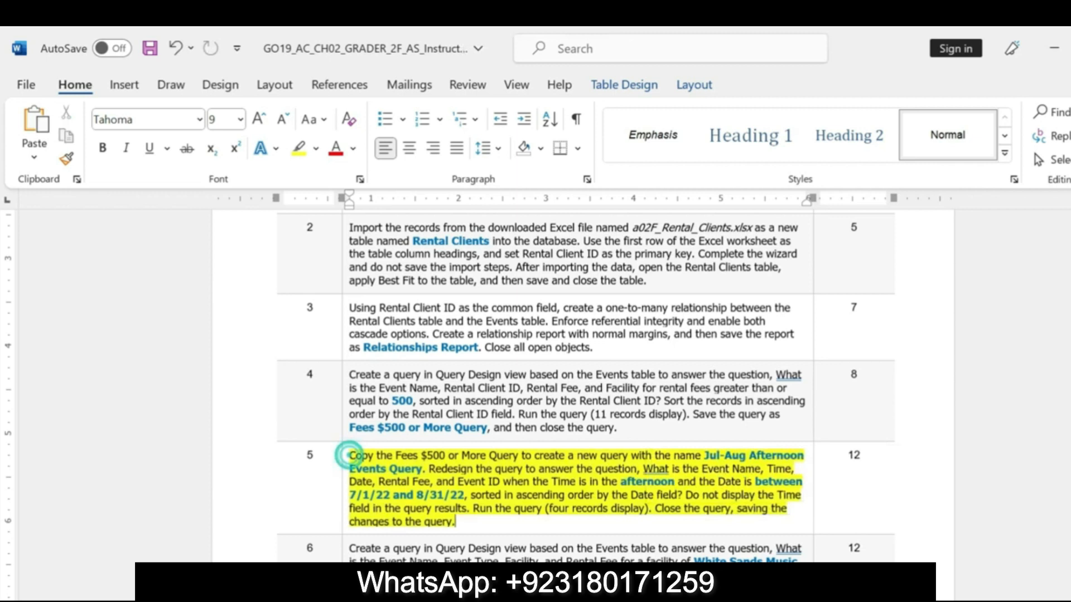
- Read the start of step 5 about copying the query under the name Jul-Aug Afternoon Events Query
left_click(347, 455)
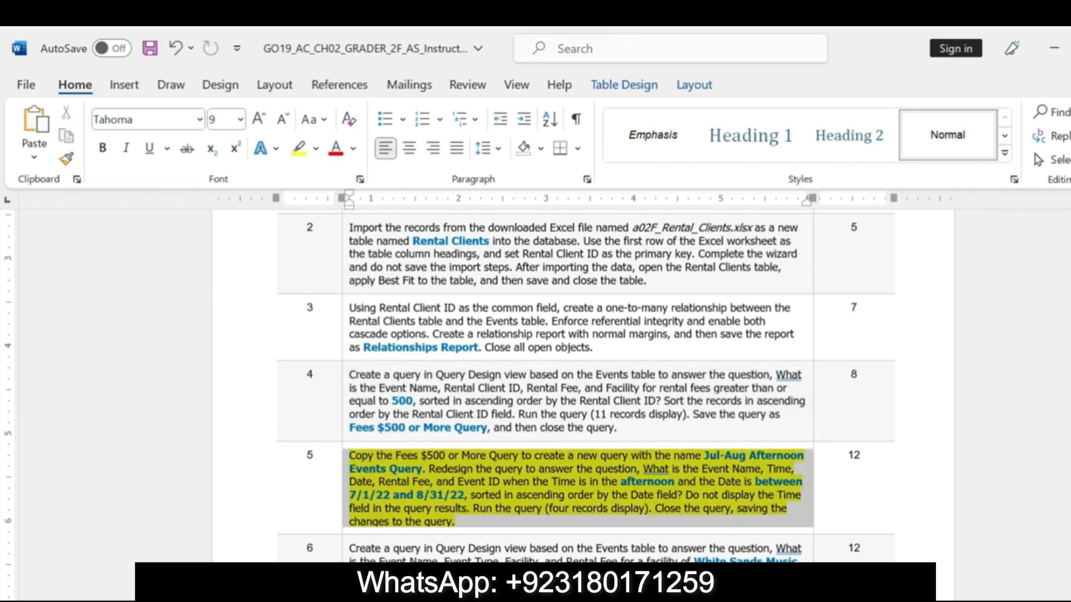
left_click(719, 455)
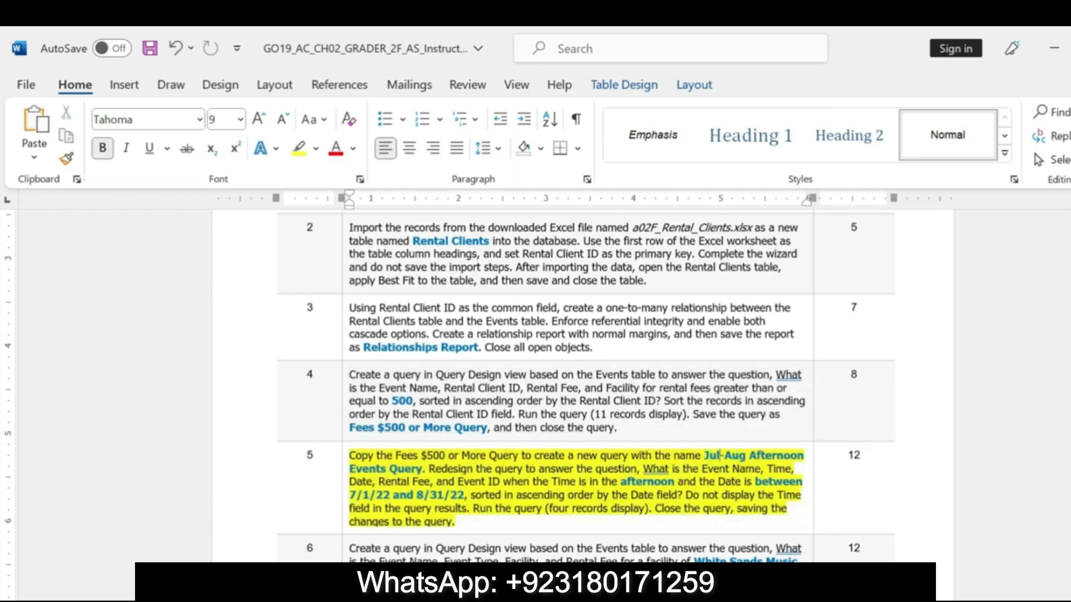
left_click_drag(704, 456, 424, 469)
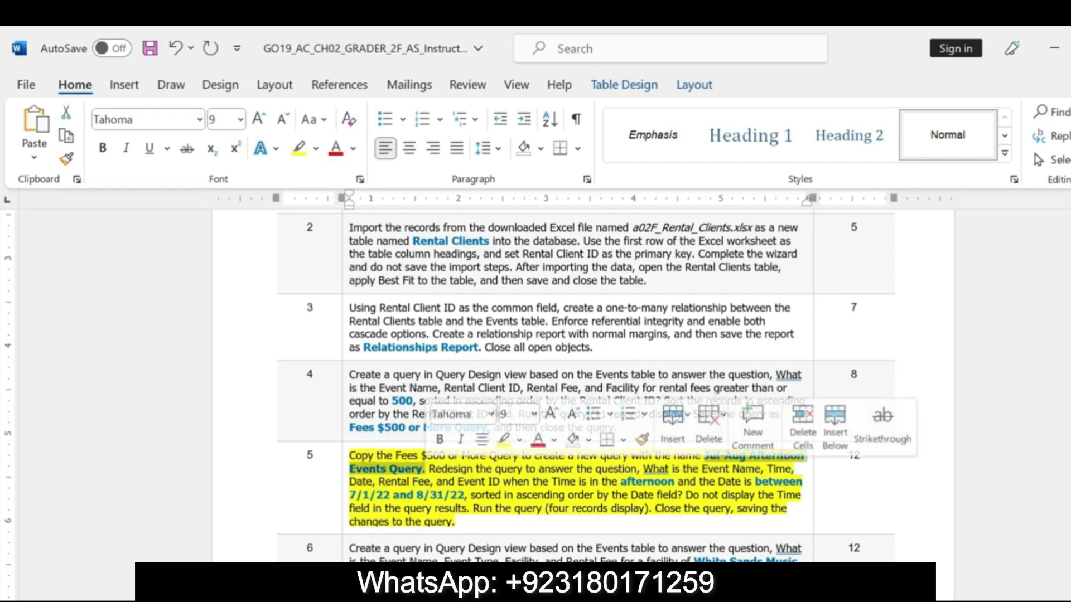
- Switch to Access and open the Jul-Aug Afternoon Events Query to view its records
key("alt+Tab")
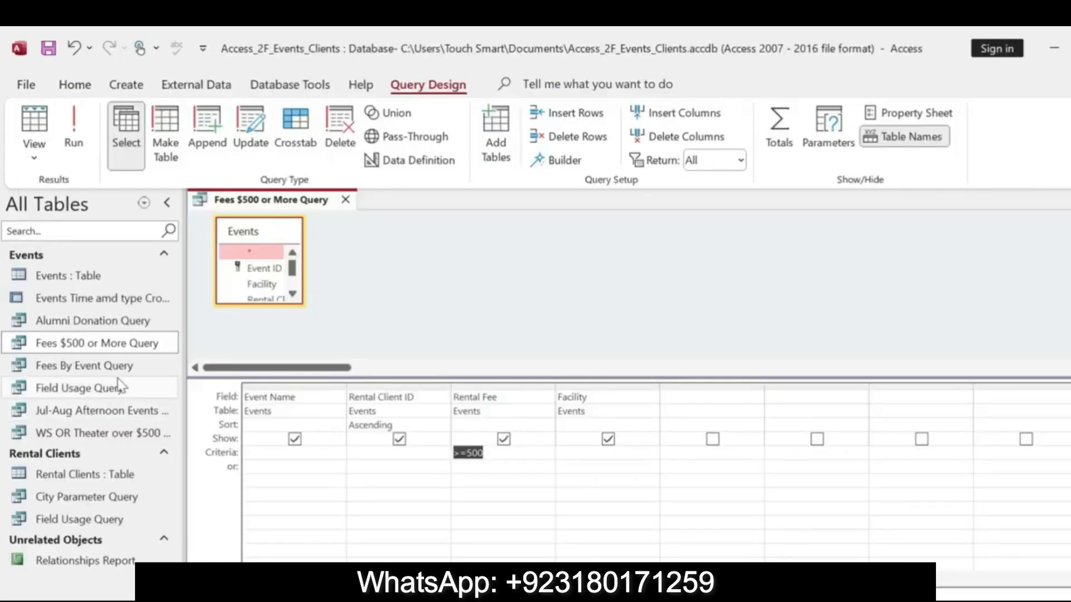
right_click(117, 346)
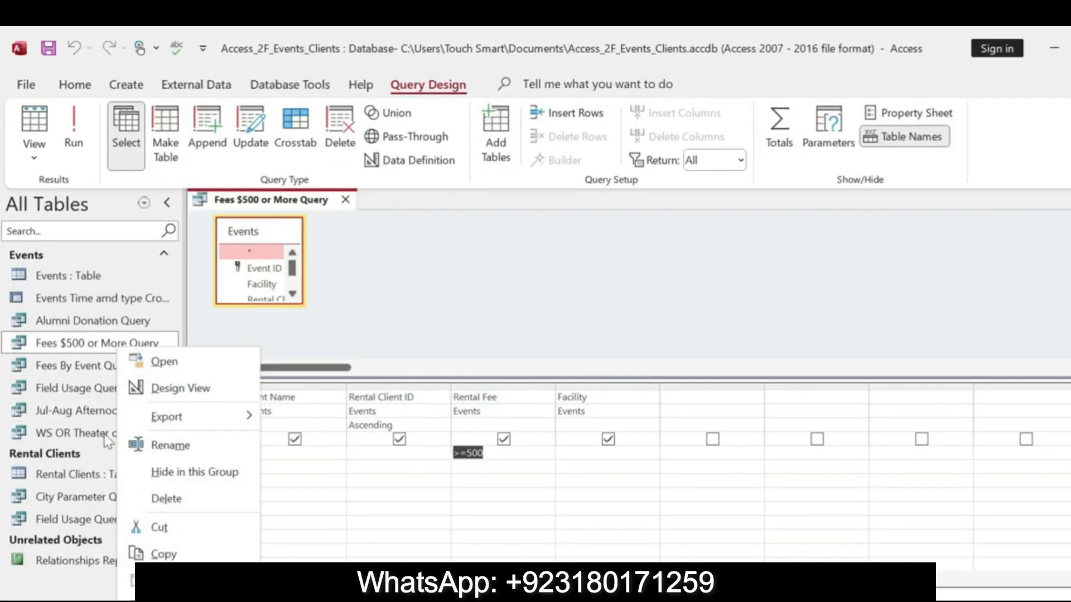
left_click(95, 413)
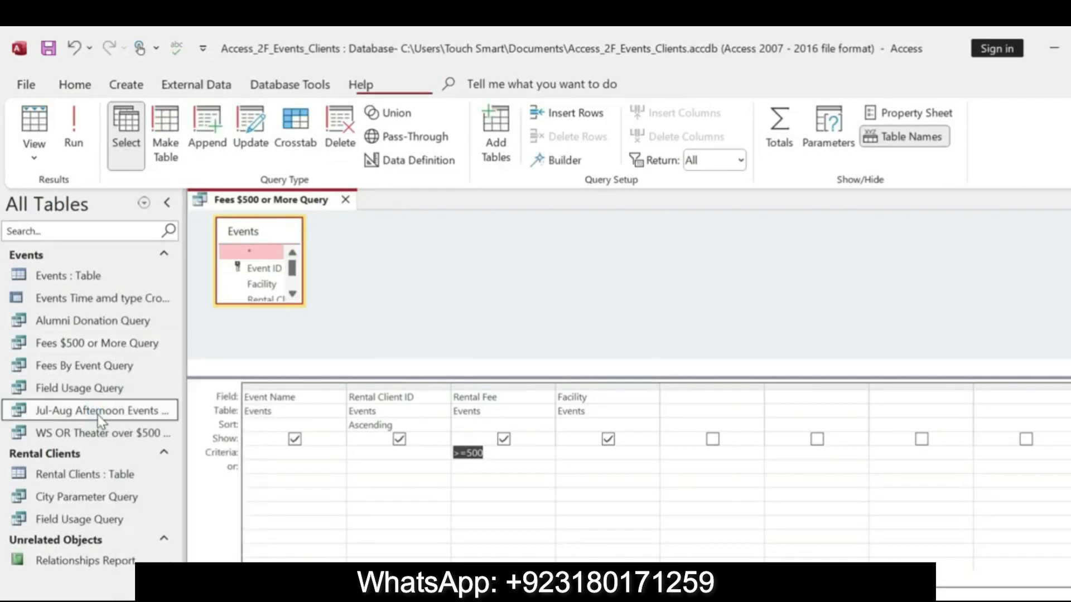
double_click(95, 412)
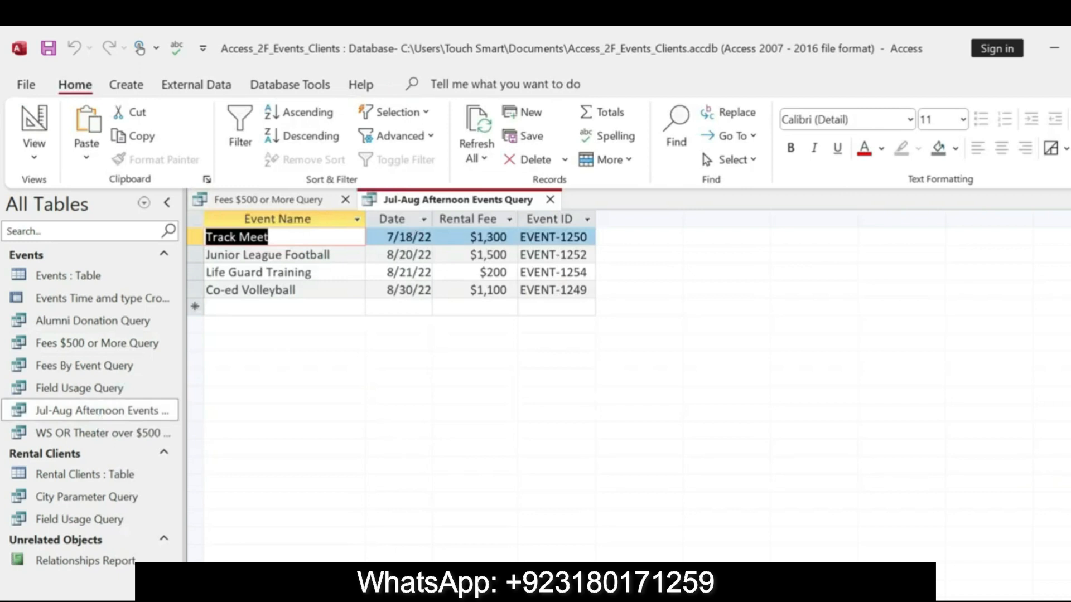
- Switch to Word and read step 5's required fields, afternoon condition and date range of 7/1/22 to 8/31/22
key("alt+Tab")
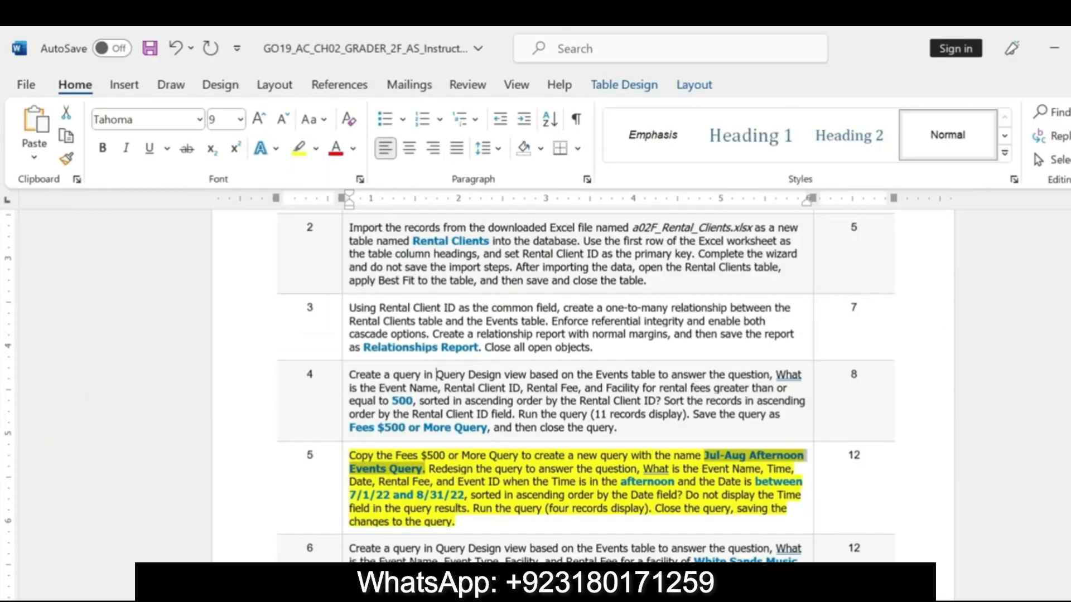
left_click_drag(445, 469, 451, 495)
left_click(449, 495)
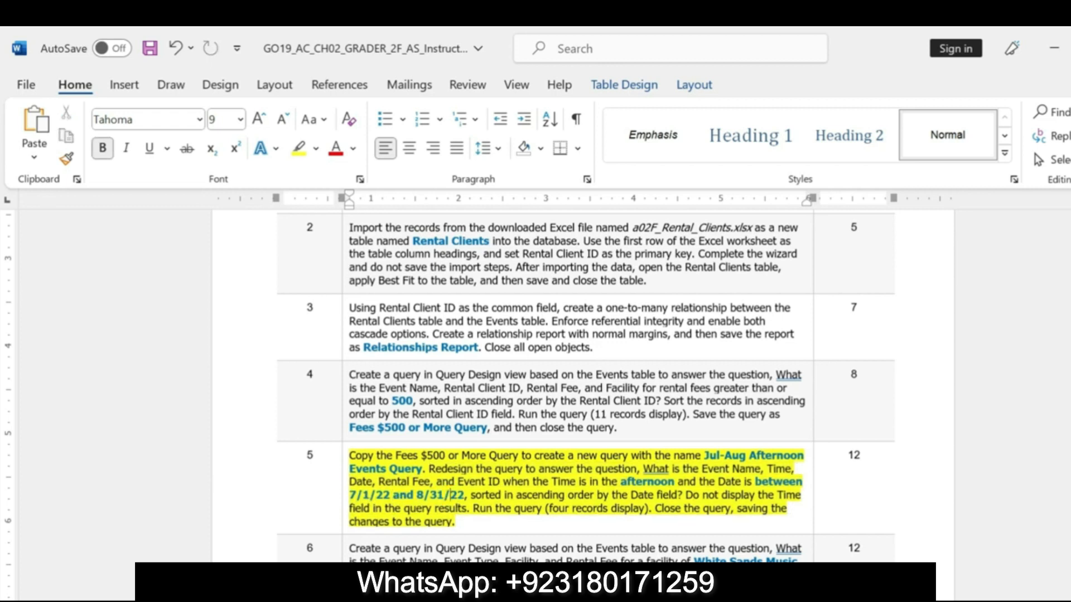
- Switch to Access, show the Jul-Aug Afternoon Events Query in Design view and check its Date criteria
key("alt+Tab")
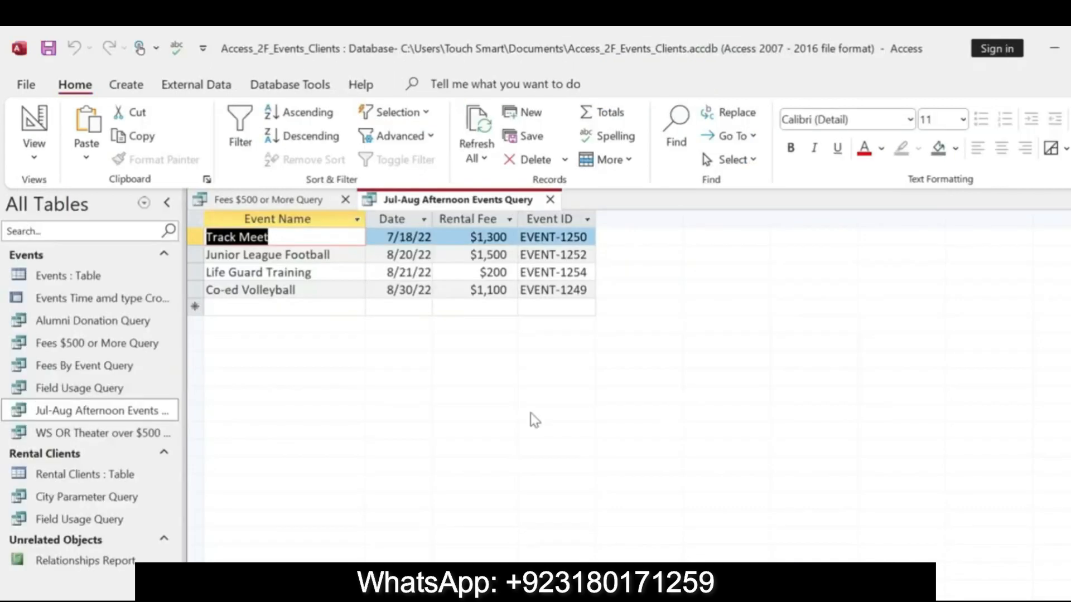
right_click(427, 203)
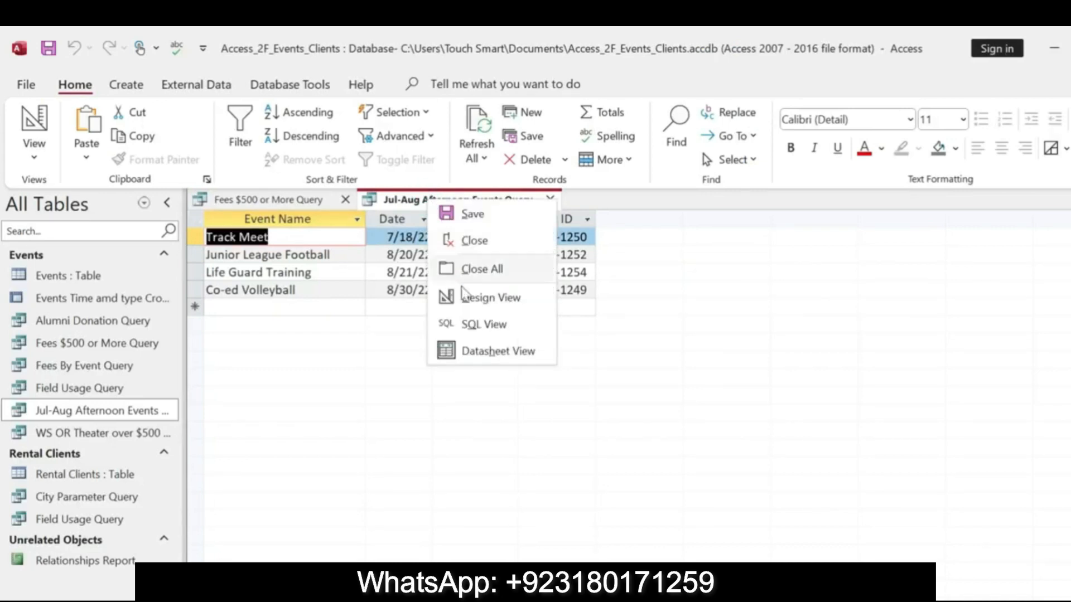
left_click(490, 298)
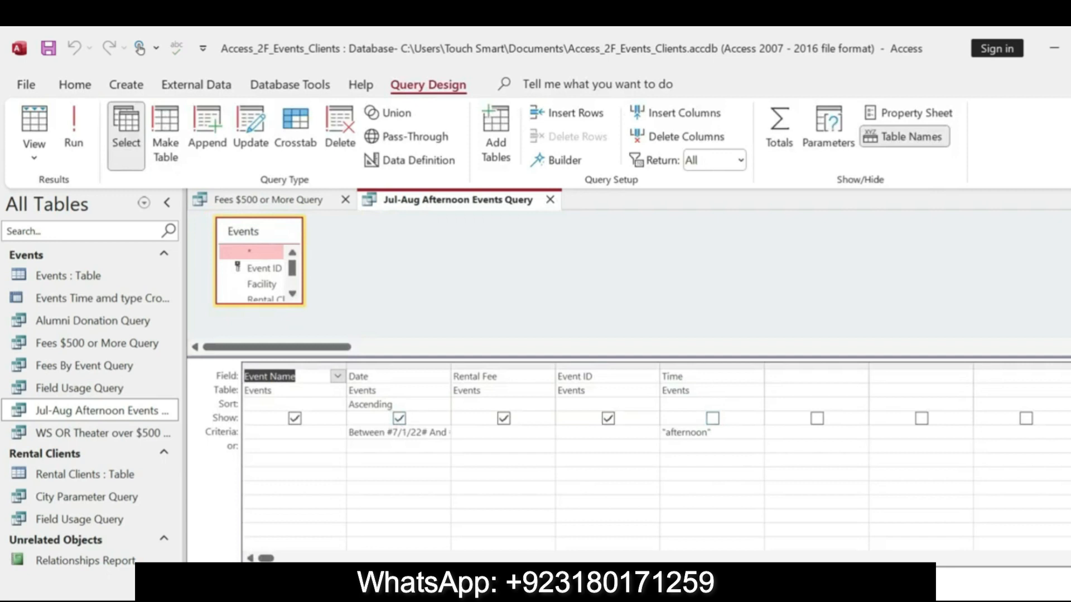
left_click_drag(438, 433, 351, 433)
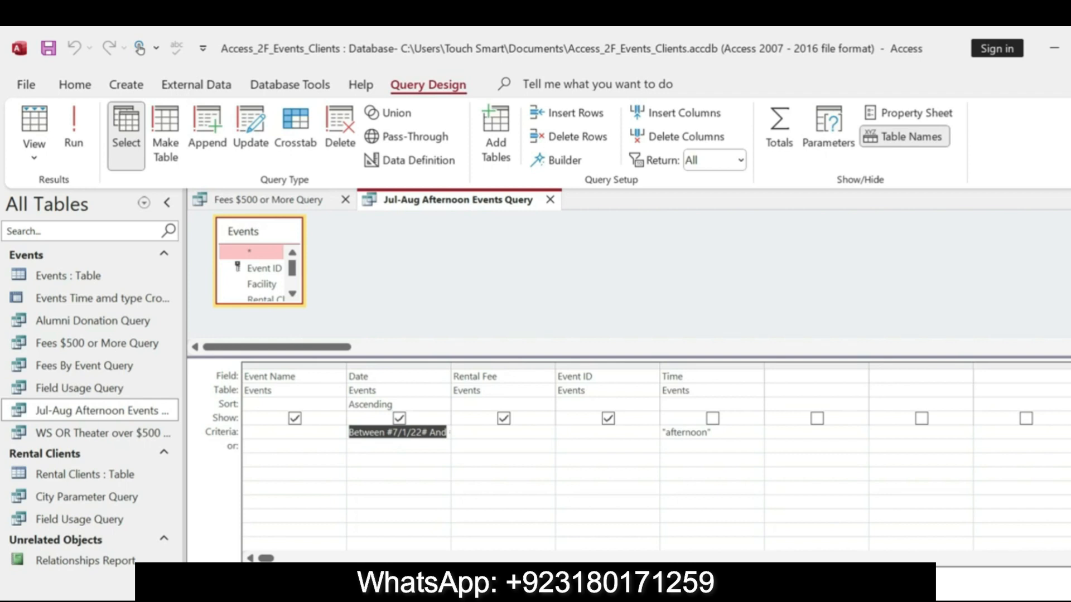
left_click(472, 432)
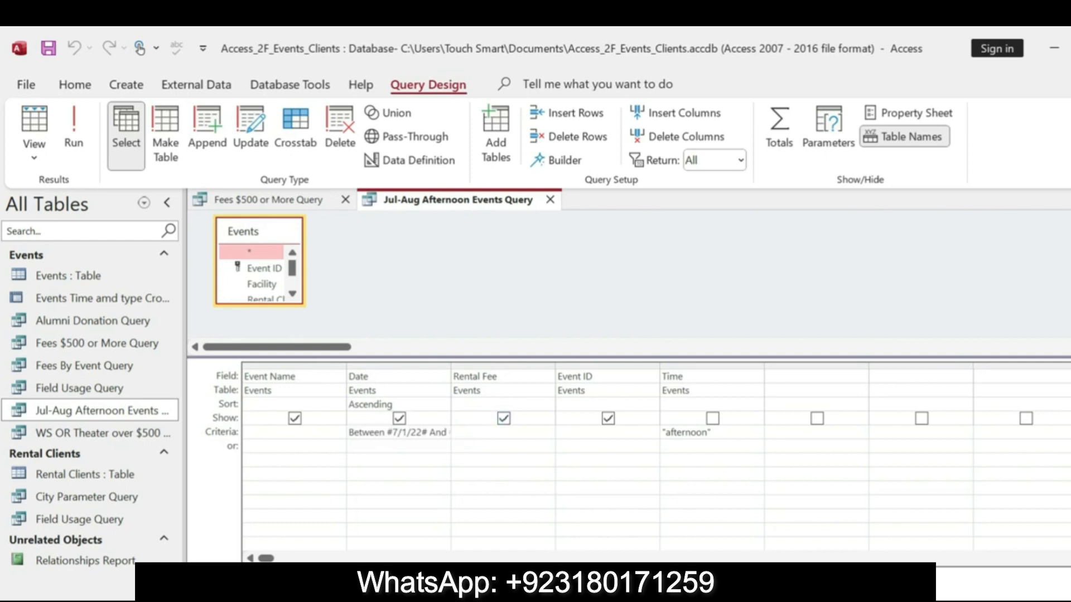
- Switch to Word and read step 5's date range and its requirement to sort ascending by the Date field
key("alt+Tab")
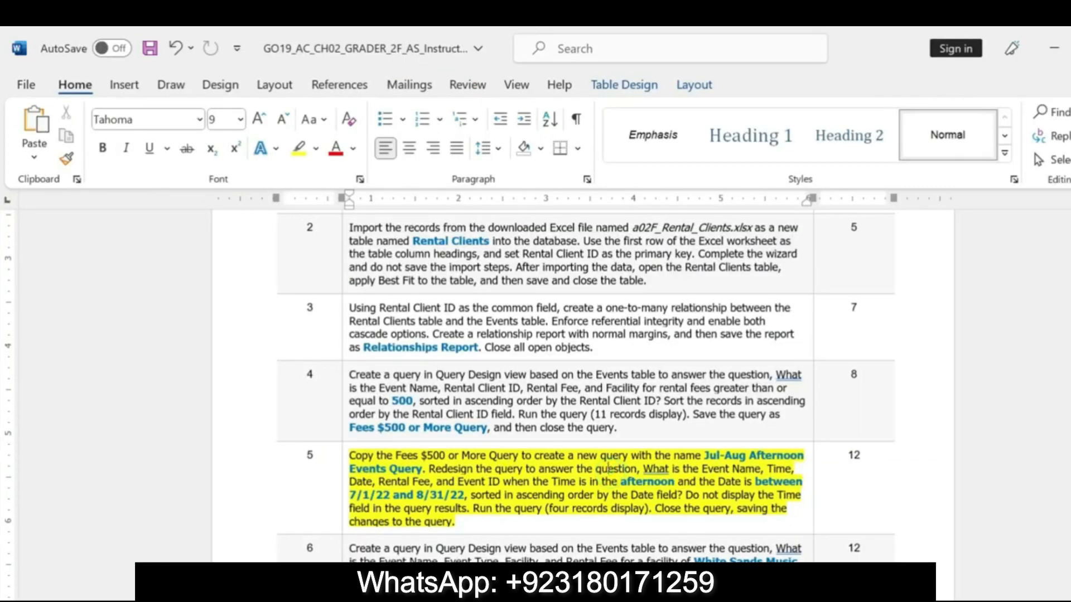
left_click_drag(350, 494, 468, 508)
left_click_drag(471, 494, 619, 516)
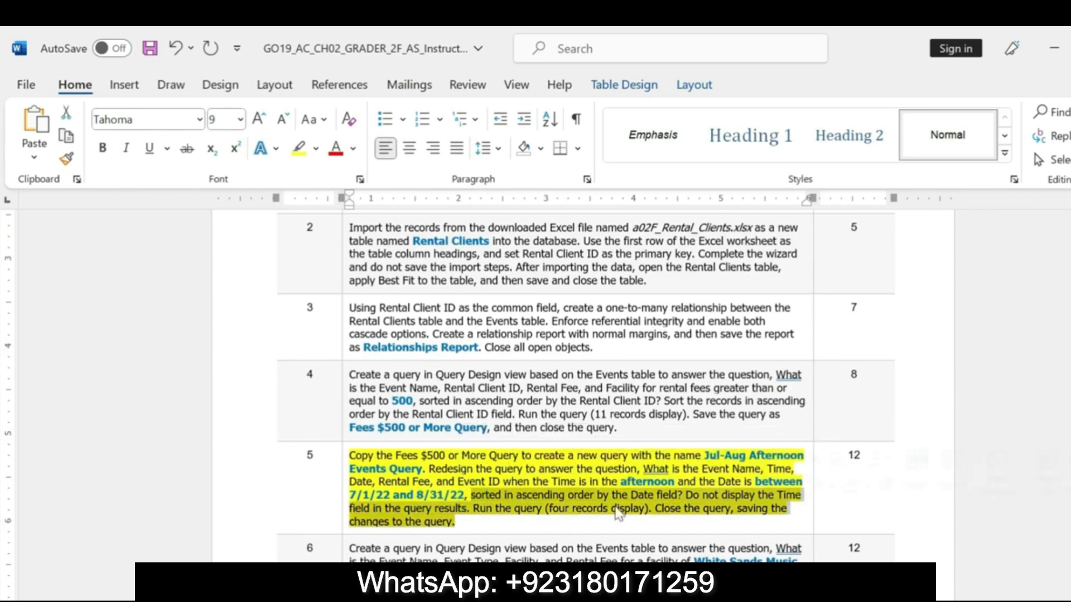
left_click(516, 494)
left_click_drag(470, 494, 677, 495)
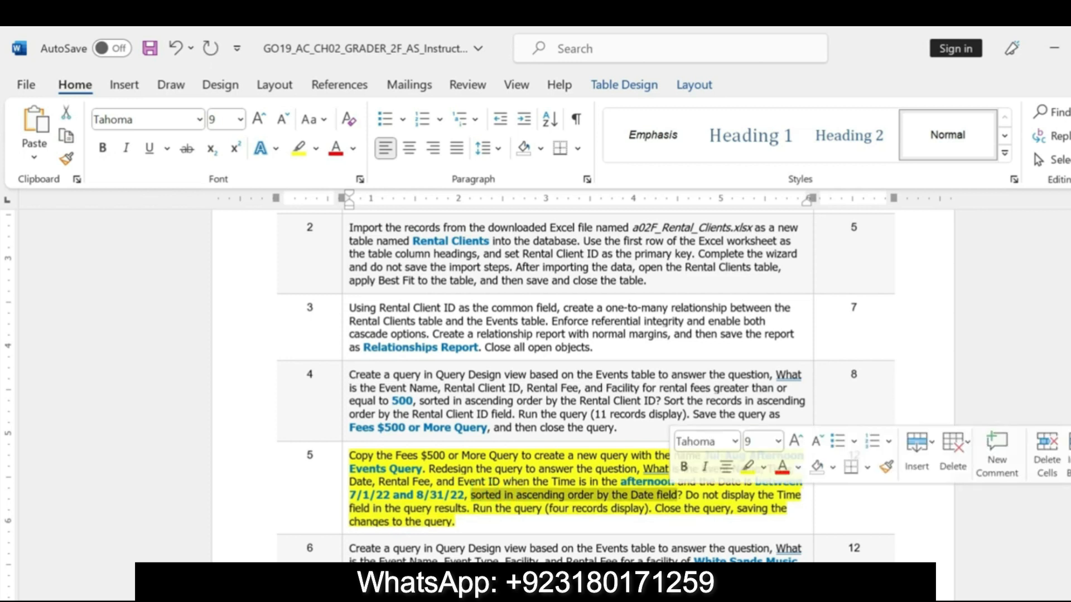
- Switch to Access and check the Date column's sort order and criteria and the Time column's criterion in the Jul-Aug query
key("alt+Tab")
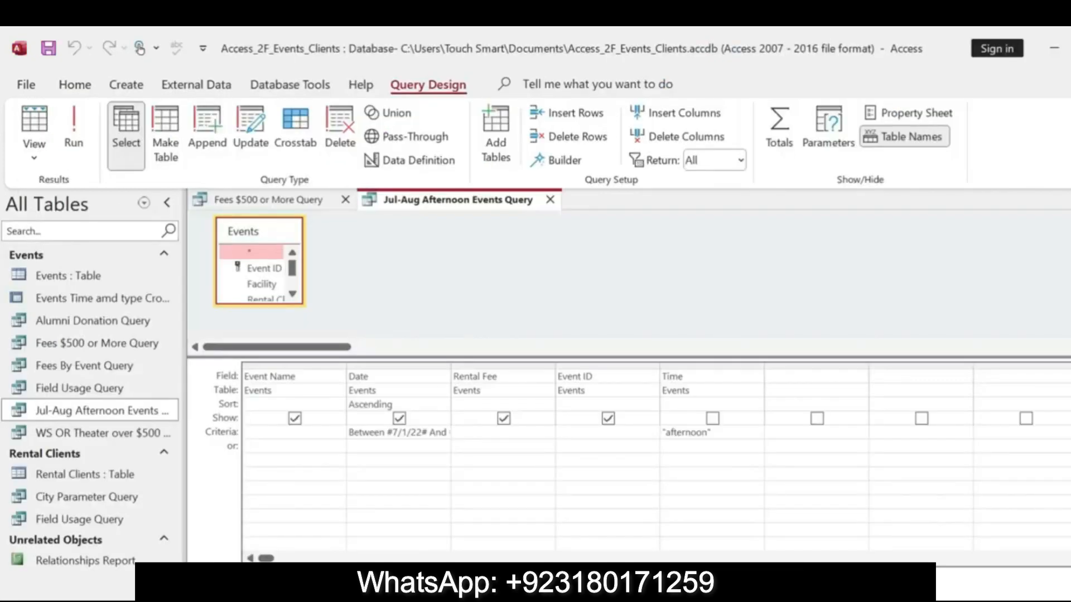
left_click(711, 433)
left_click(399, 403)
left_click(442, 404)
left_click(391, 430)
left_click(714, 436)
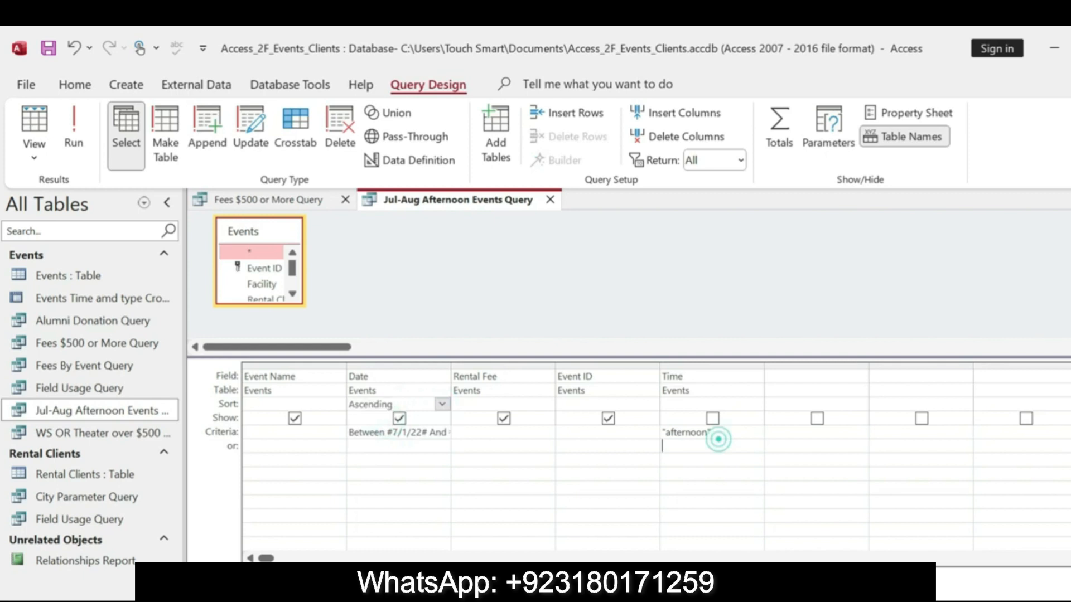
left_click(649, 428)
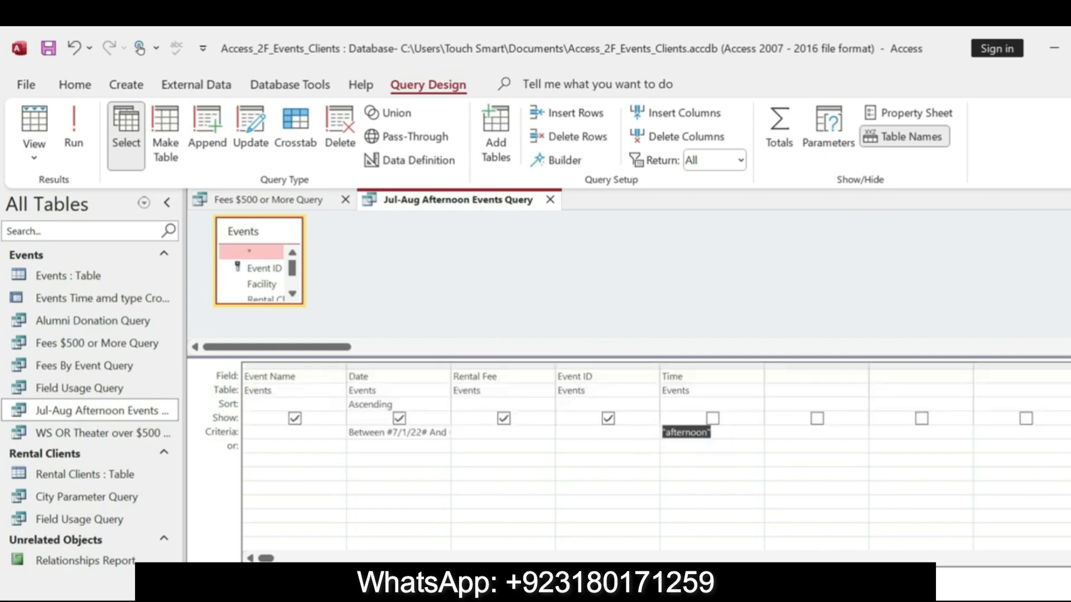
- Switch to Word, review step 5's date range and sorting requirements, and undo the yellow highlight on step 5
key("alt+Tab")
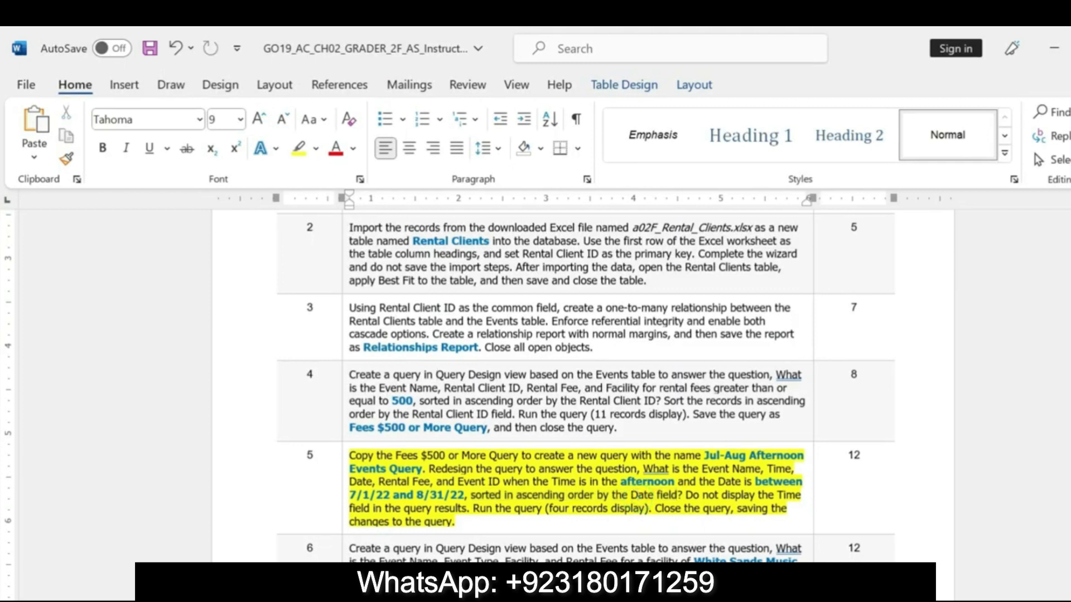
left_click_drag(756, 482, 787, 508)
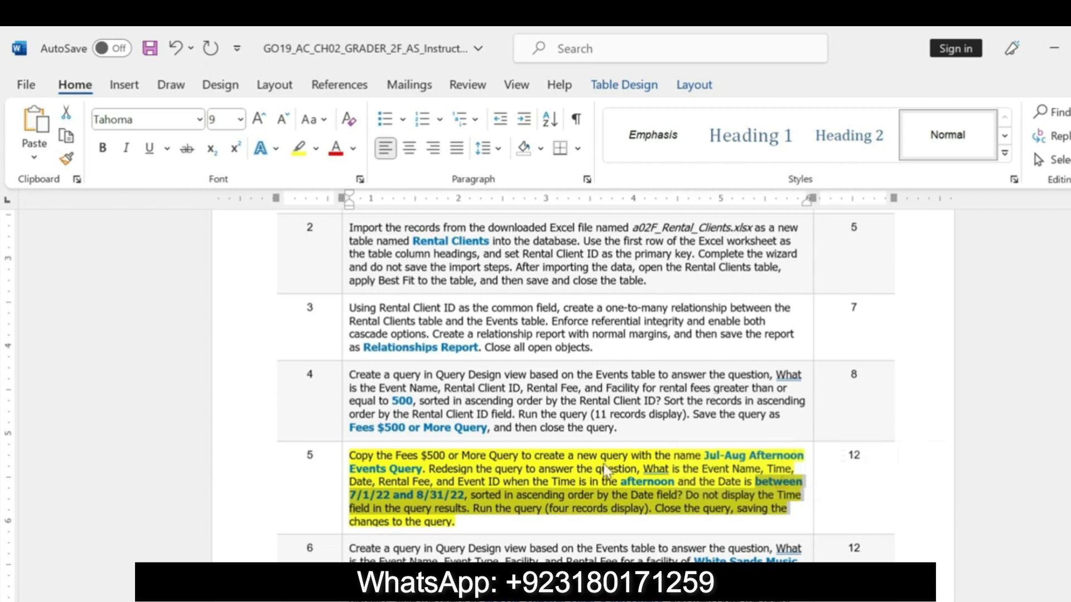
key("ctrl+z")
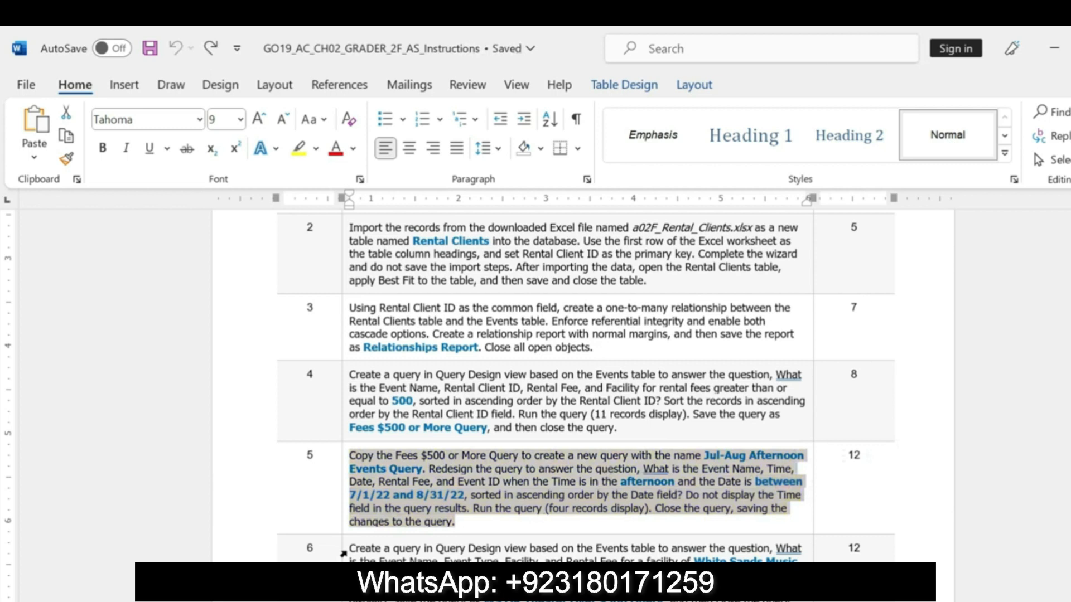
- Highlight the step 6 instruction in yellow and read its opening lines
left_click_drag(348, 549, 802, 561)
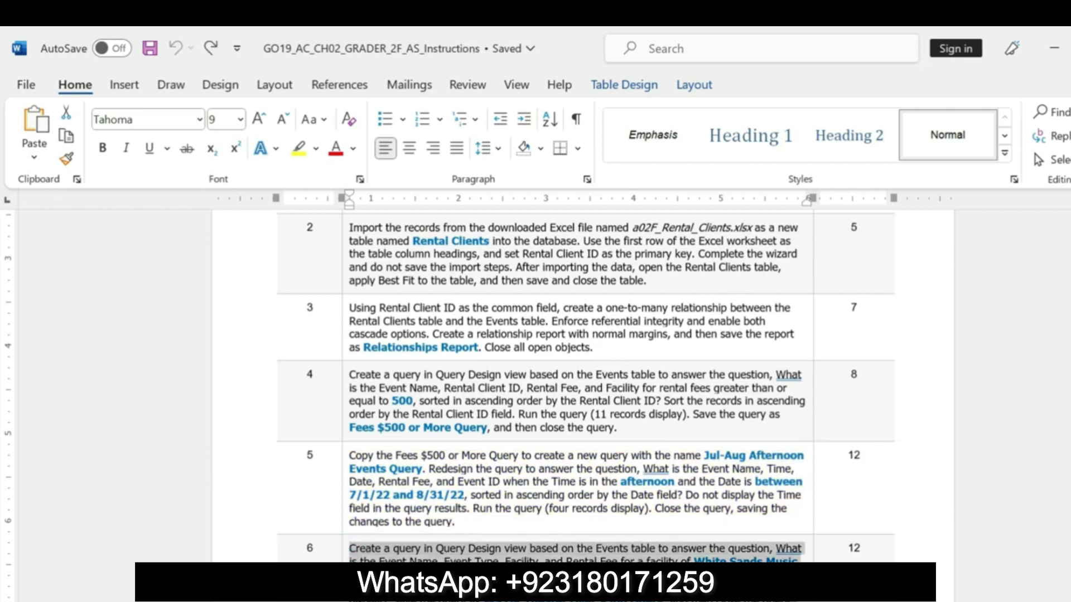
left_click(721, 567)
left_click_drag(349, 549, 803, 560)
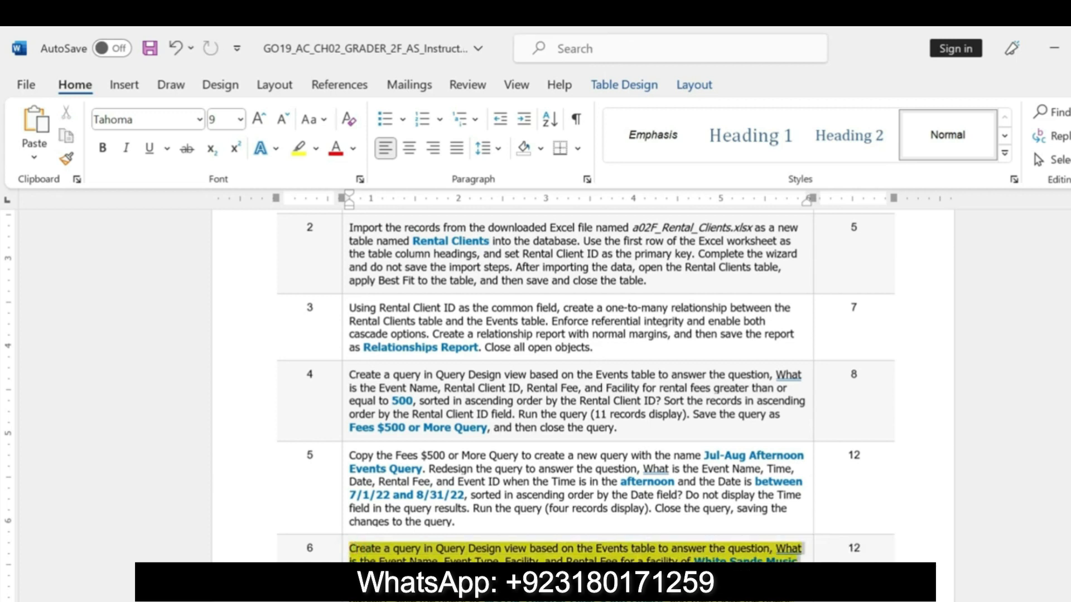
left_click(350, 547)
left_click_drag(351, 548, 802, 561)
- Glance at the Access query design, return to Word and read the facility named in step 6
key("alt+Tab")
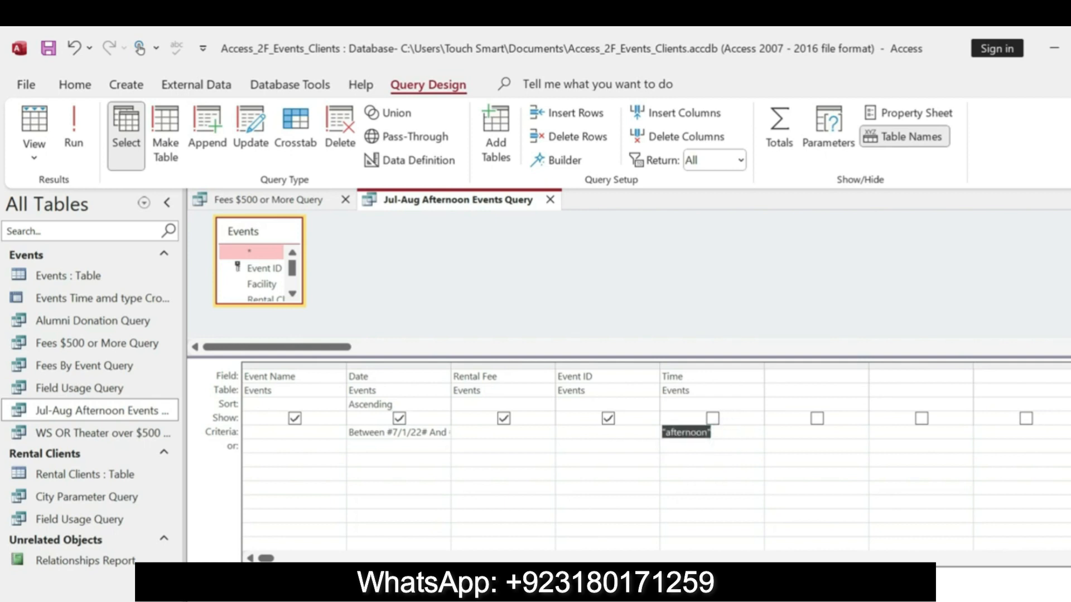
key("alt+Tab")
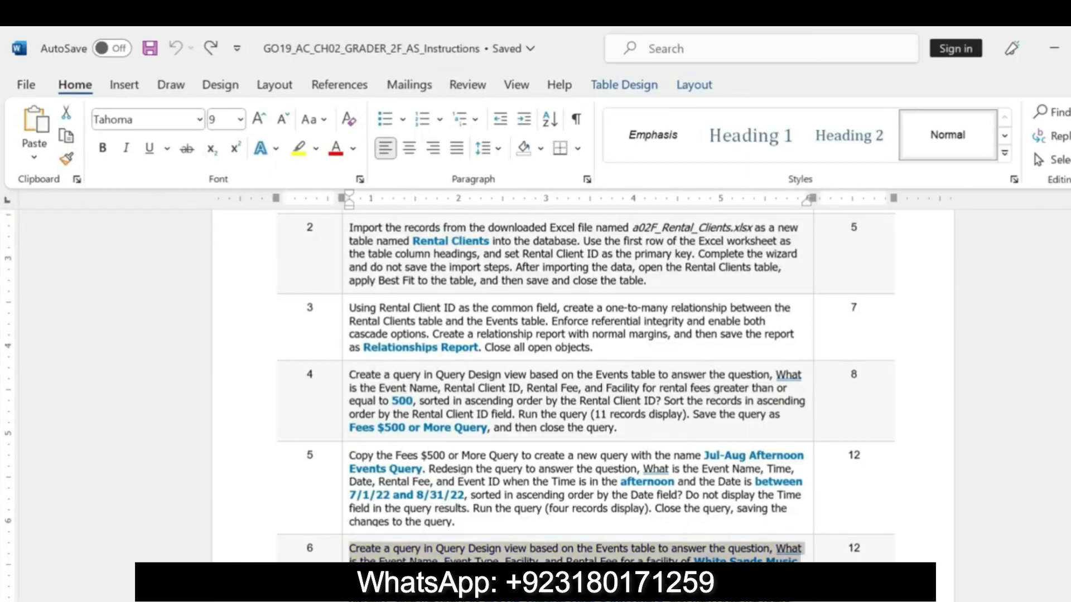
left_click(596, 534)
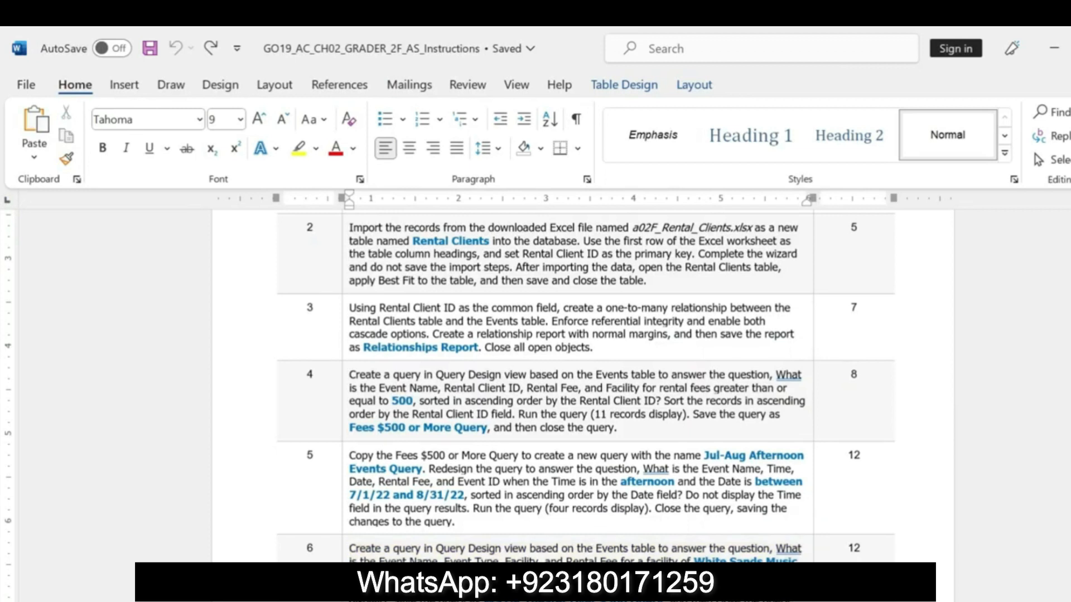
right_click(617, 558)
key("Escape")
left_click_drag(693, 560, 802, 559)
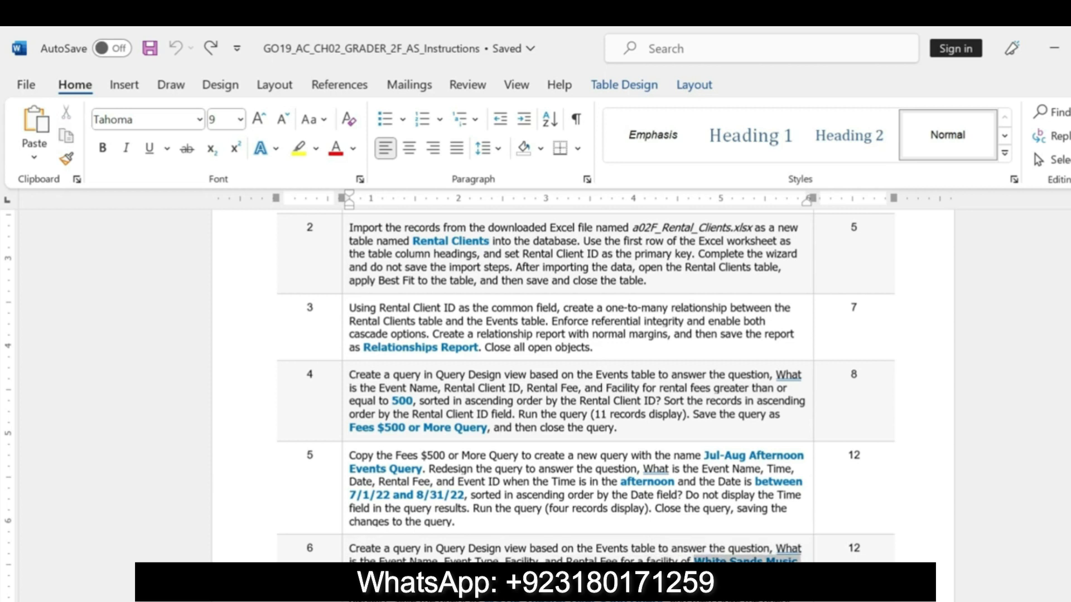
- Switch to Access, open the WS OR Theater over $500 Query and show it in Design view
key("alt+Tab")
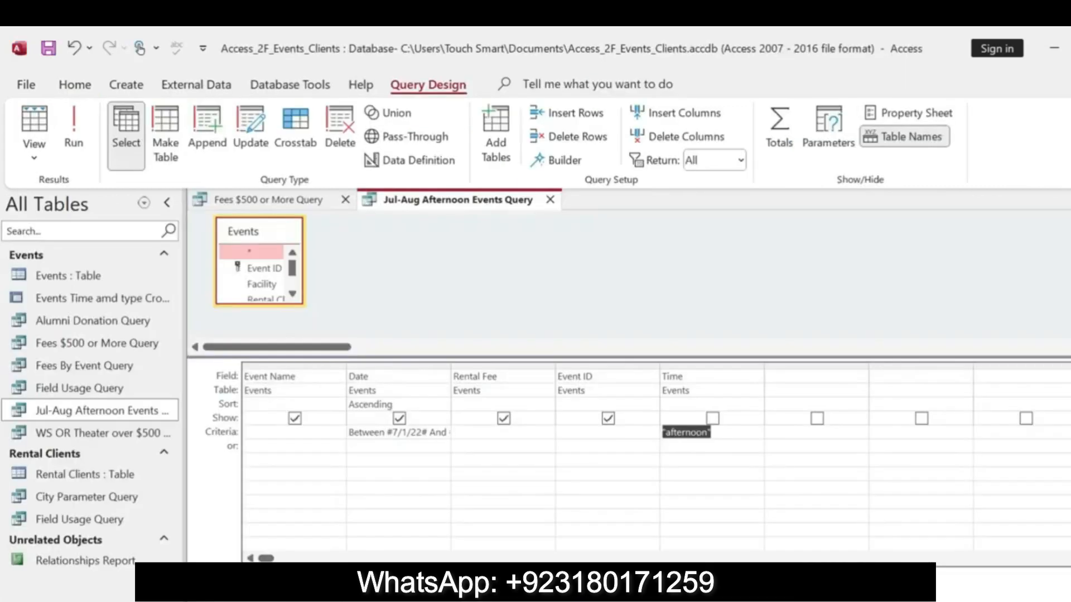
double_click(86, 434)
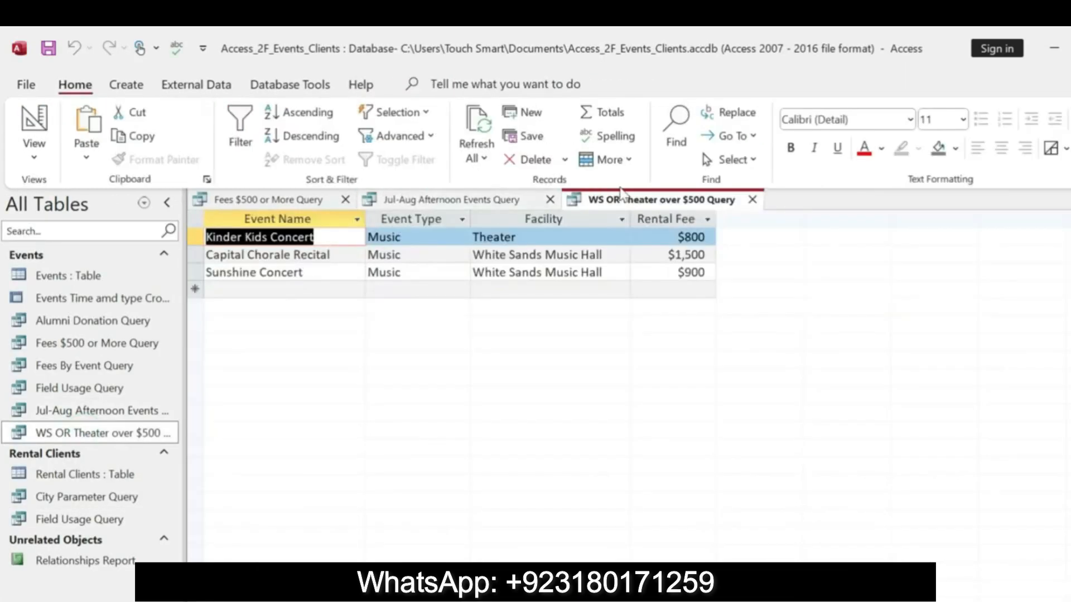
right_click(623, 203)
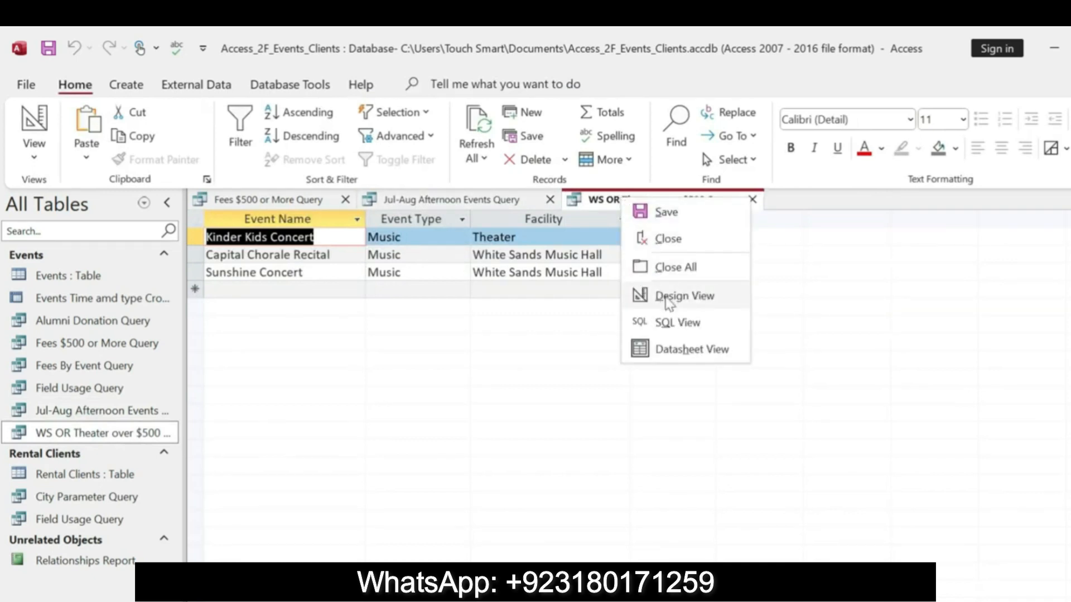
left_click(664, 294)
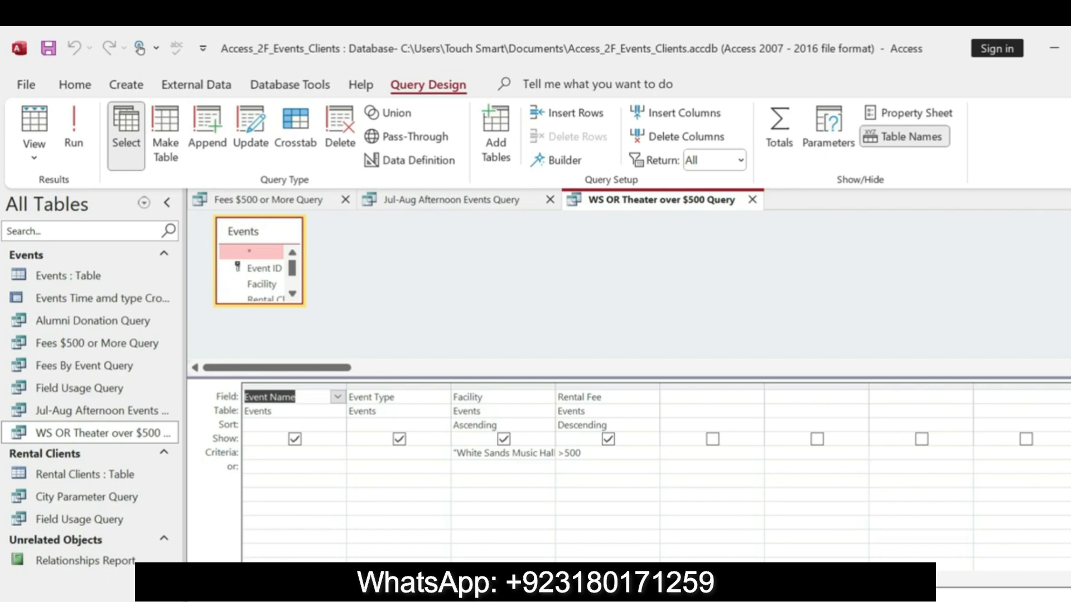
left_click(687, 282)
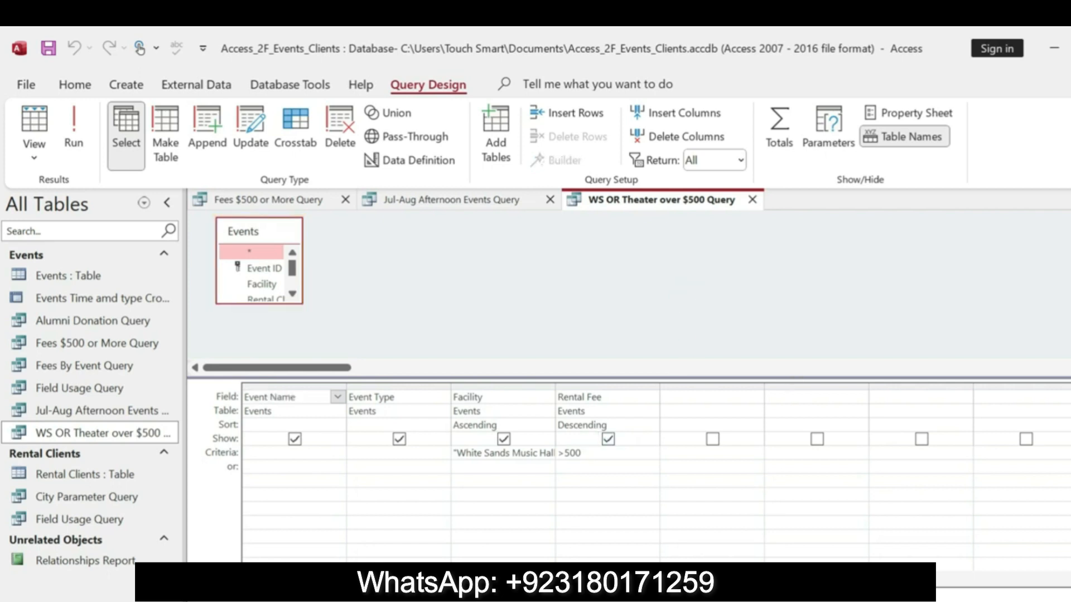
- Switch to Word and read step 6's facility condition, White Sands Music Hall or Theater, and rental fee condition, greater than 500
key("alt+Tab")
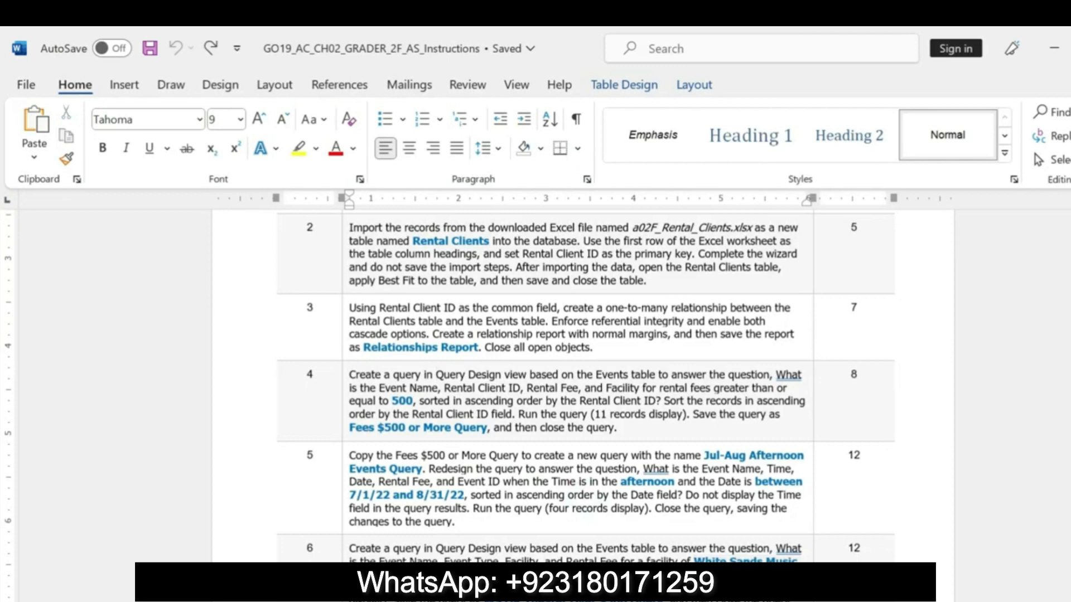
scroll(586, 385, "down", 2)
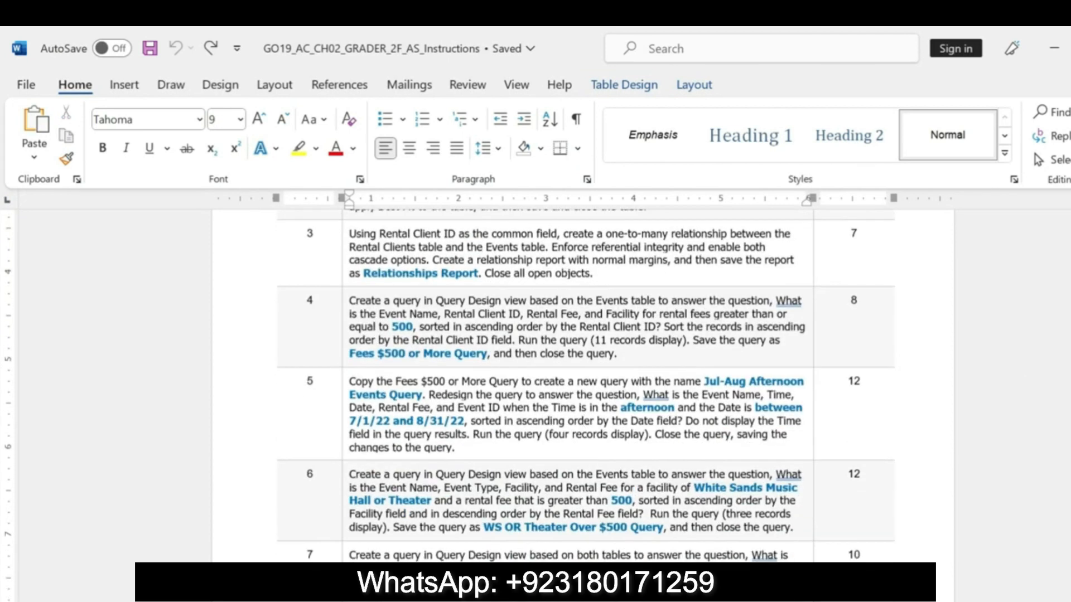
left_click_drag(694, 489, 799, 501)
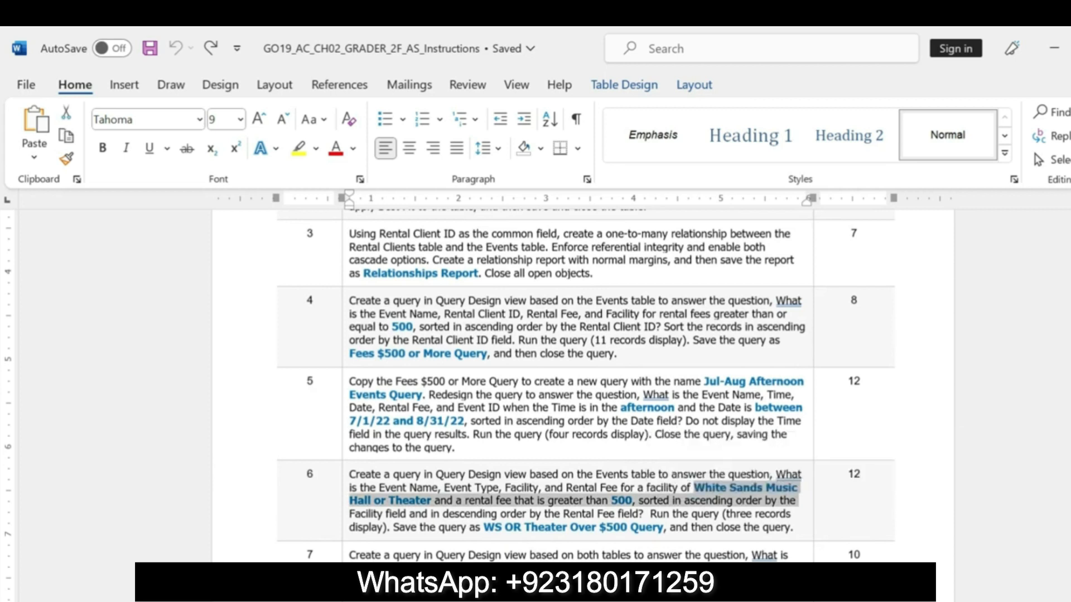
- Switch to Access and check the Facility and Rental Fee columns in the WS OR Theater over $500 Query design
key("alt+Tab")
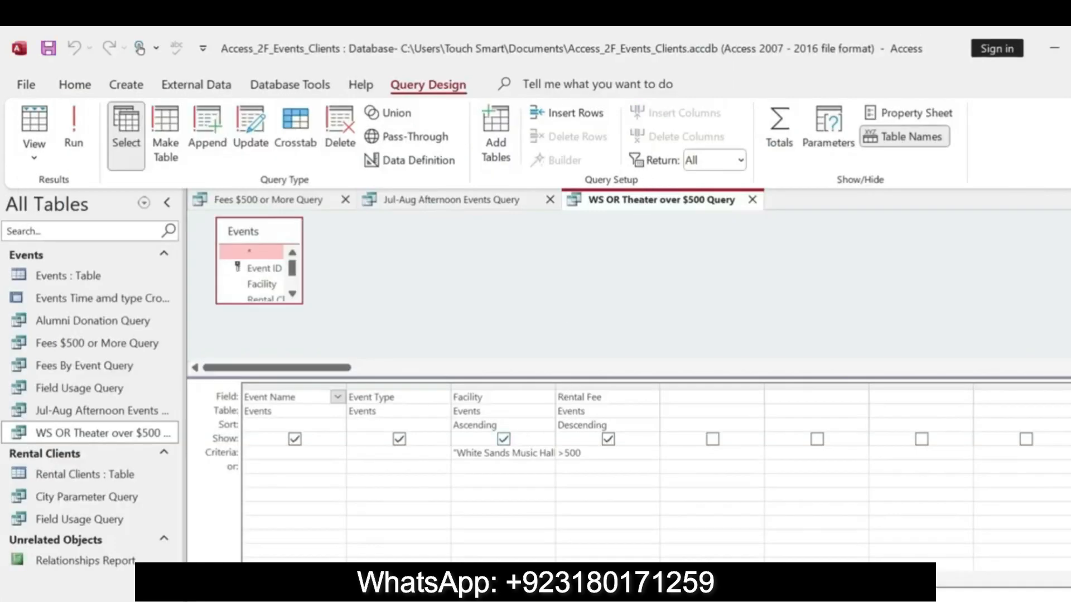
left_click(558, 453)
left_click(478, 395)
left_click(483, 397)
left_click(484, 393)
left_click(467, 411)
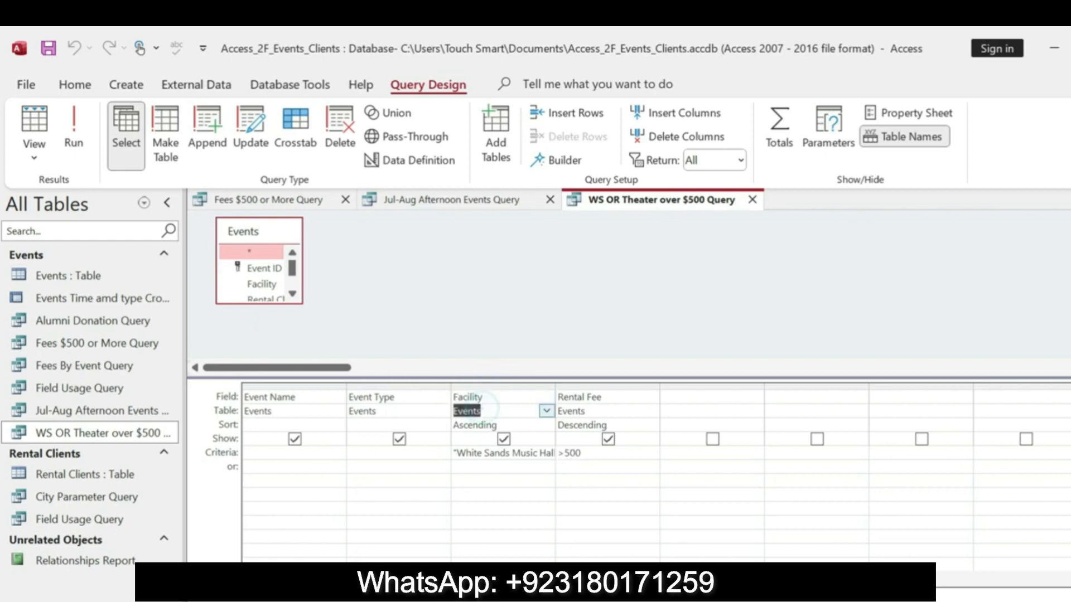
- Switch to Word and format the step 8 instruction as bold with a yellow highlight
key("alt+Tab")
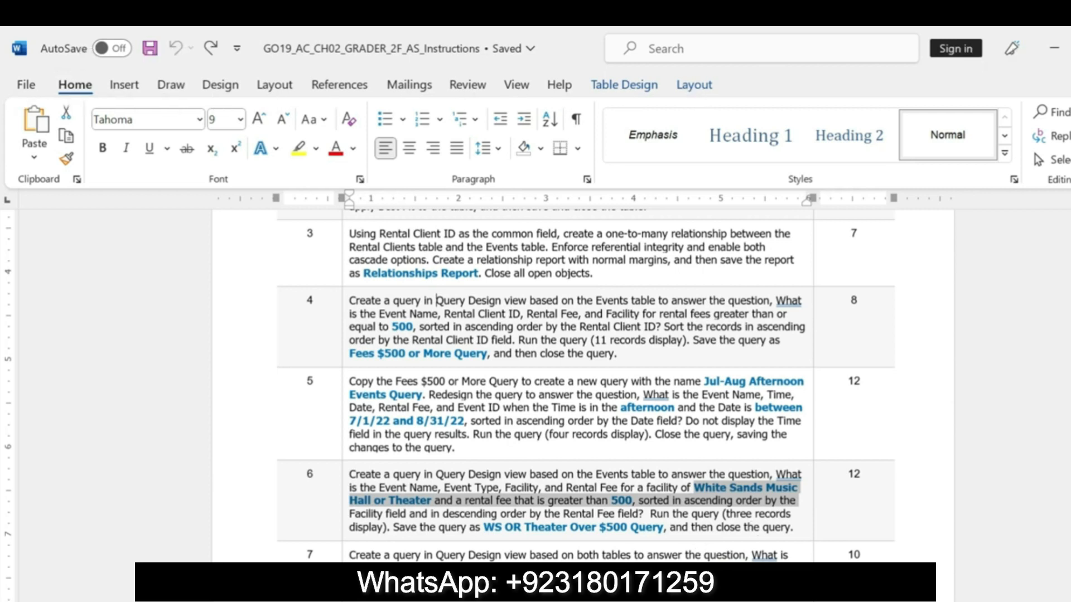
left_click(712, 488)
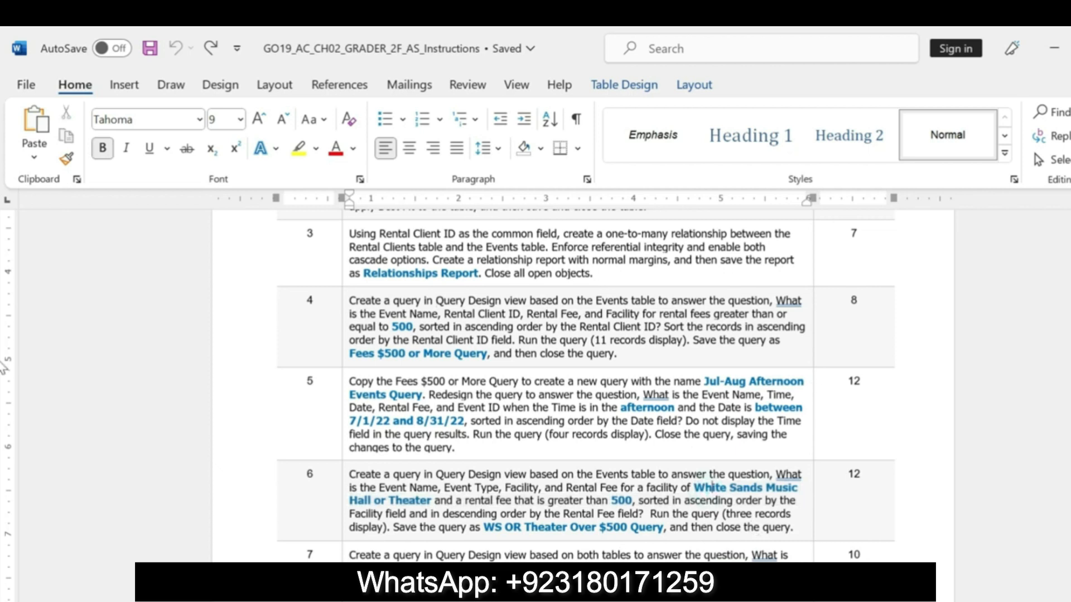
scroll(4, 368, "down", 4)
left_click_drag(350, 407, 736, 447)
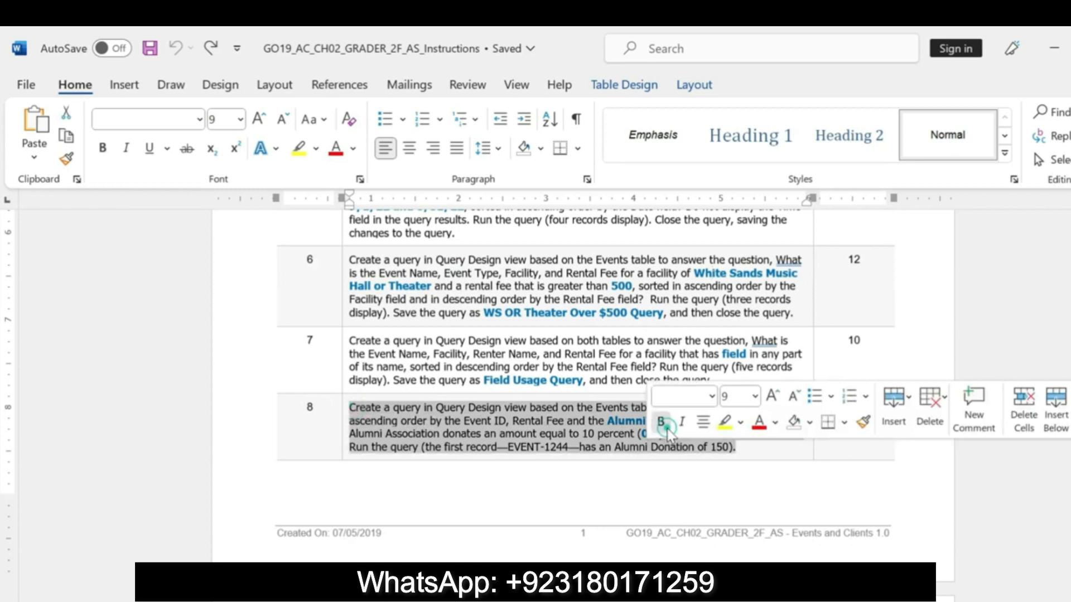
left_click(661, 422)
left_click(724, 422)
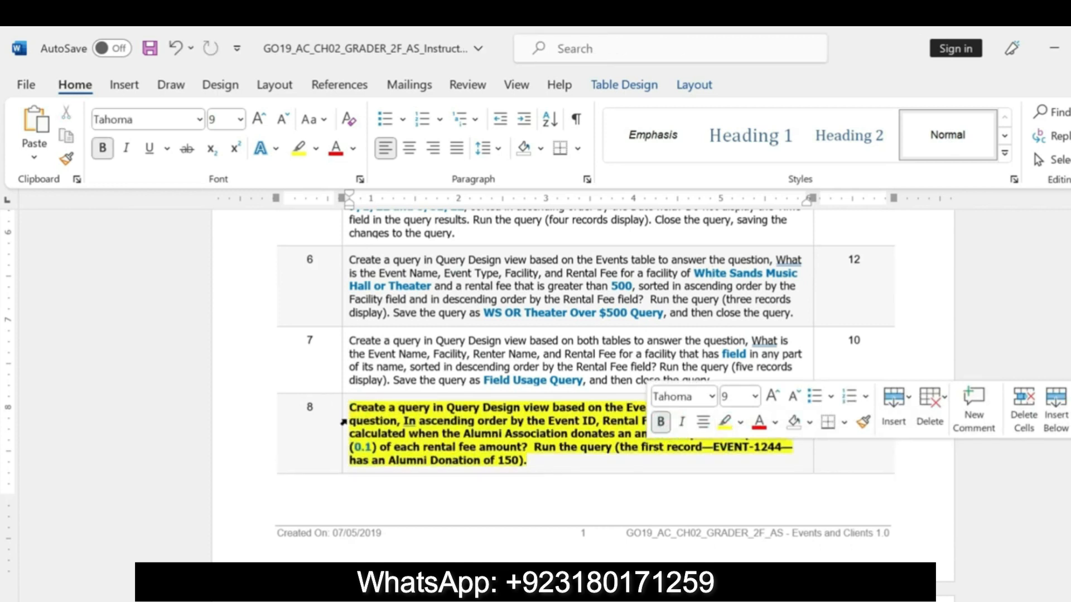
left_click(854, 407)
type("7")
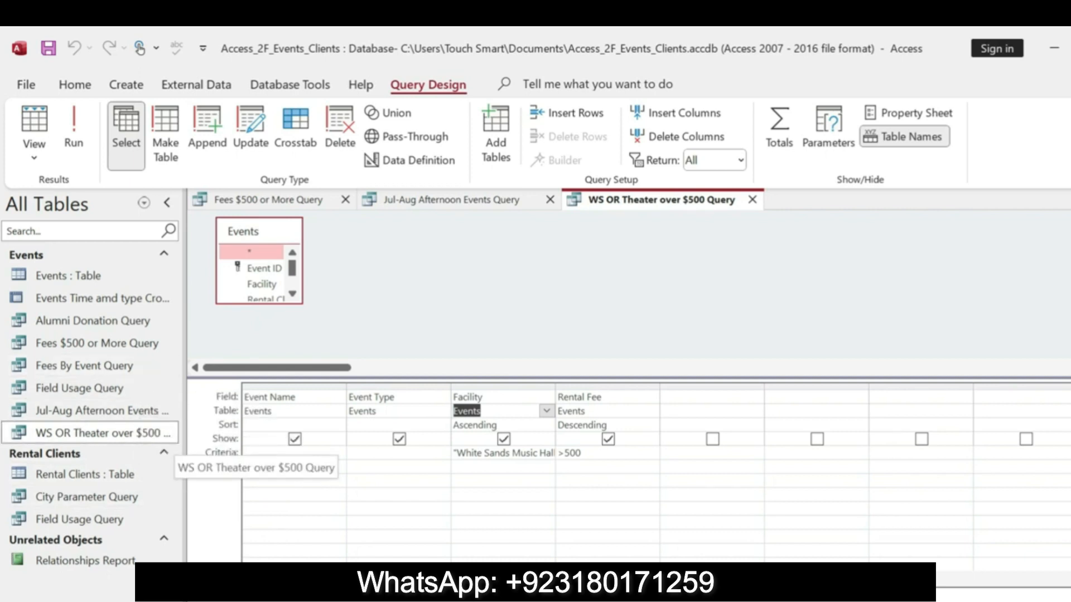
- Switch to Word and read the step 8 Alumni Donation instruction and the step 9 Total Donation instruction
key("alt+Tab")
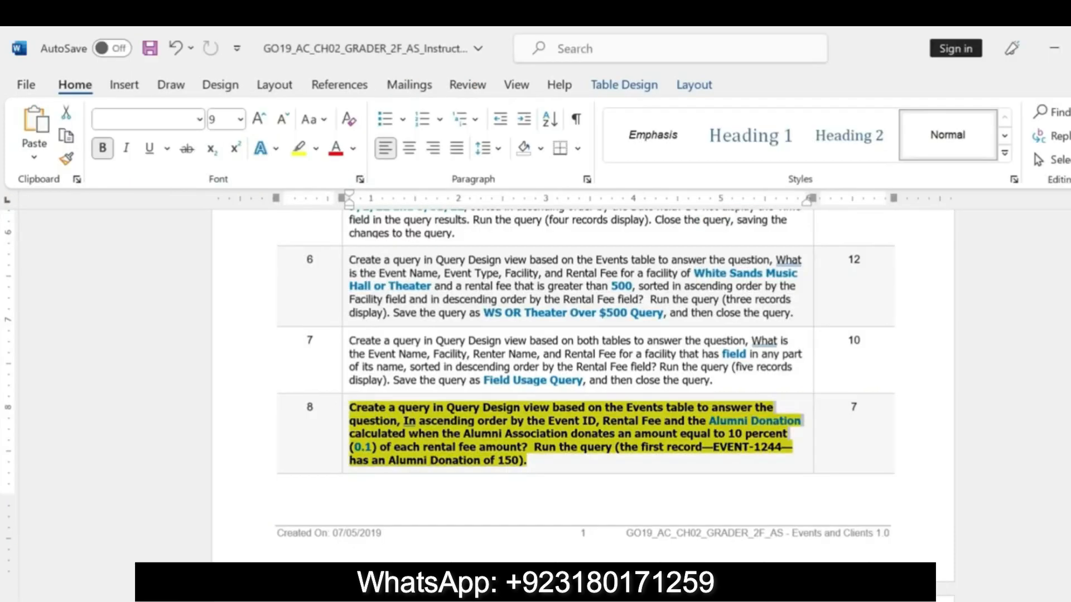
left_click(583, 438)
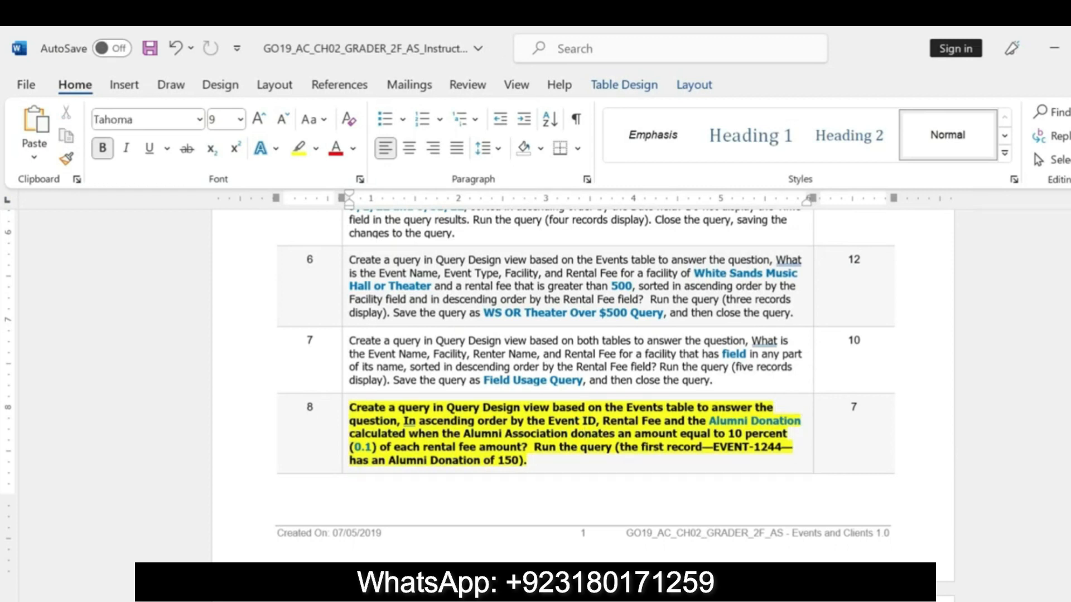
scroll(3, 469, "down", 5)
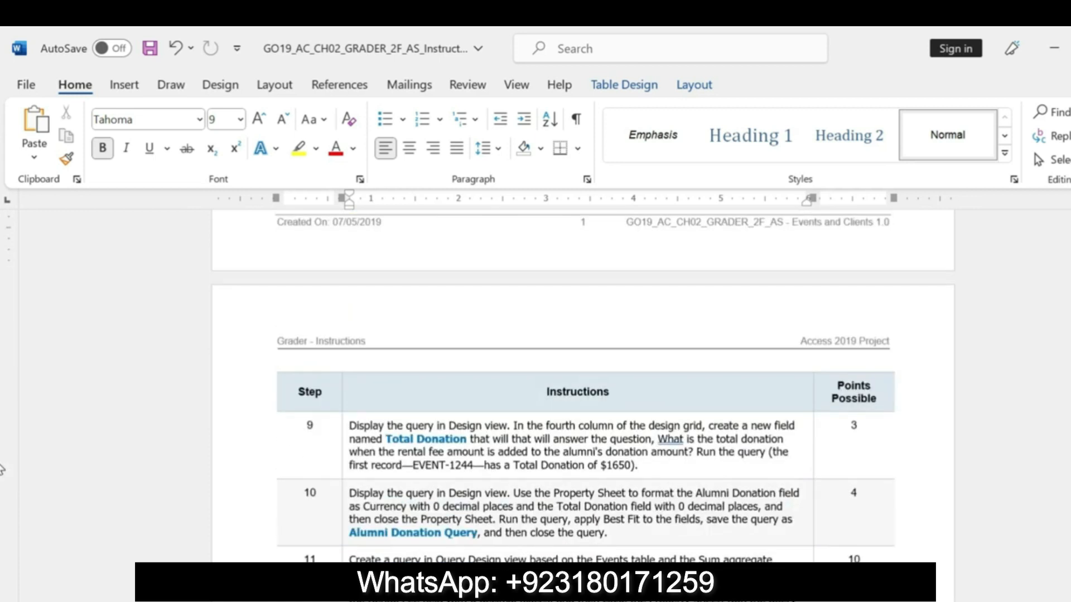
scroll(3, 468, "up", 5)
- Switch to Access and close the WS OR Theater over $500 and Jul-Aug Afternoon Events queries, discarding the latter's design changes
key("alt+Tab")
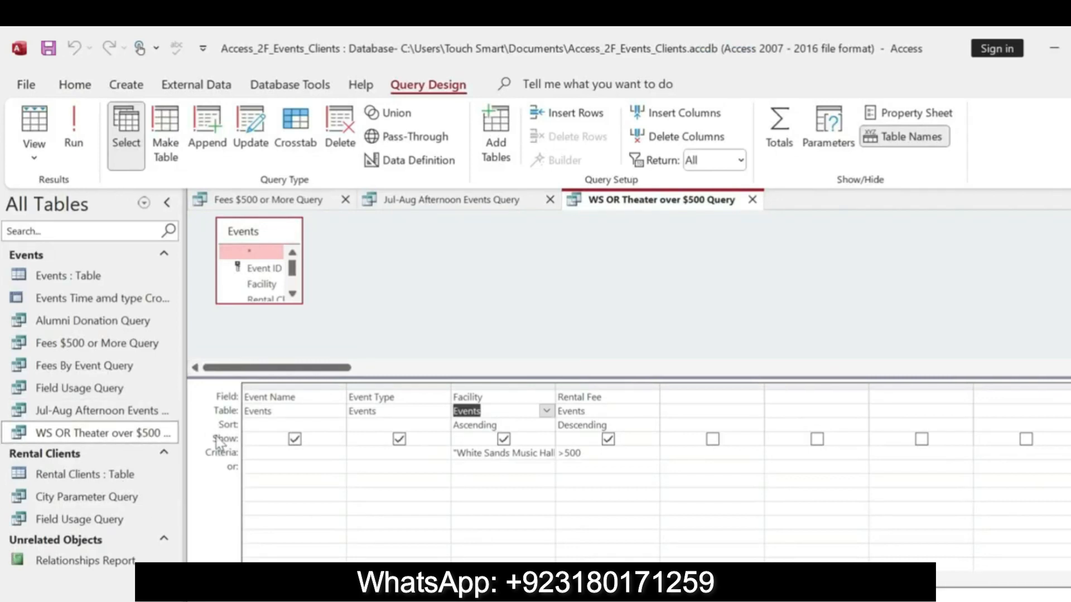
left_click(752, 200)
left_click(550, 199)
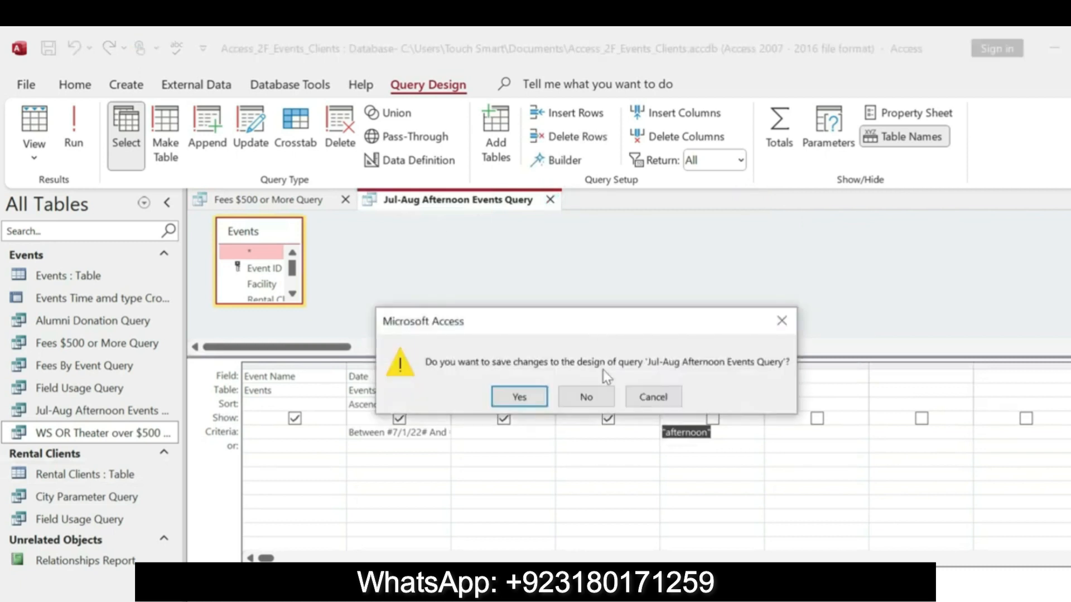
left_click(602, 394)
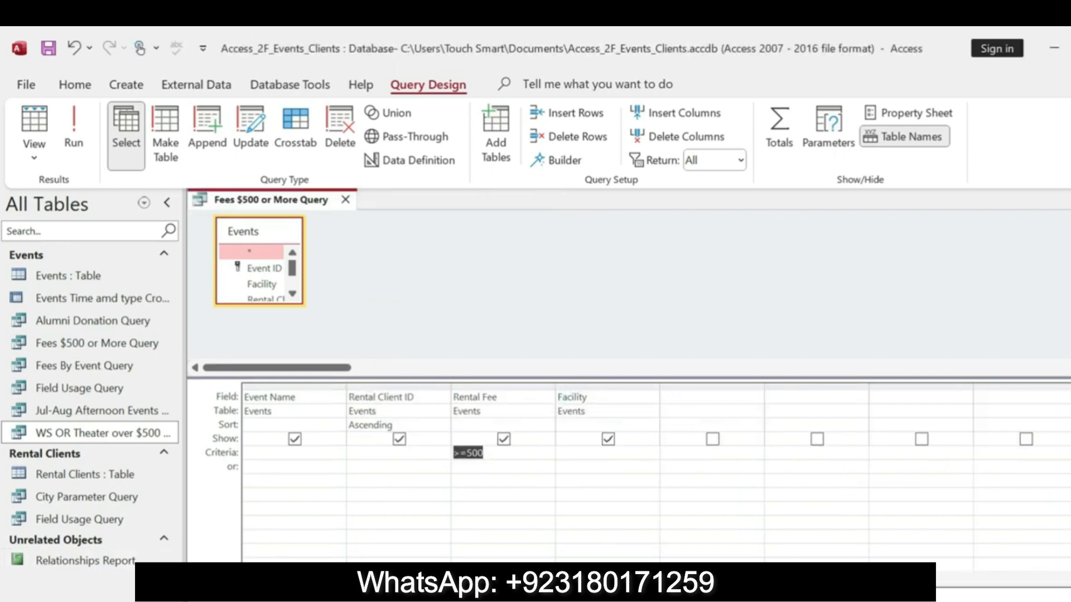
- Switch to Word, undo the highlight and bold formatting on the step 8 instruction, and look over the remaining steps through 14
key("alt+Tab")
key("ctrl+z")
key("ctrl+z")
key("ctrl+z")
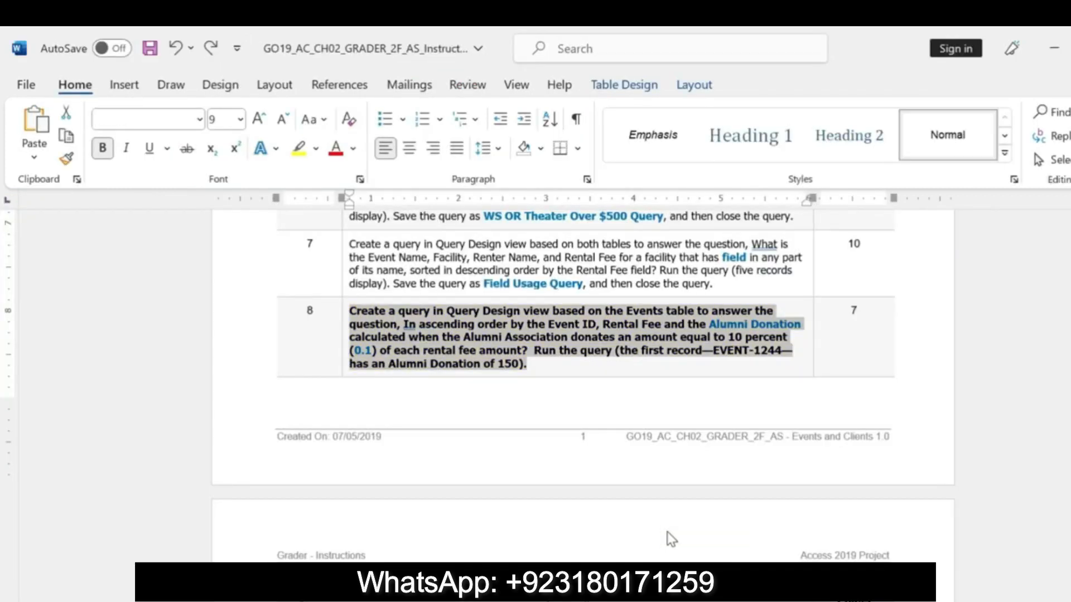
scroll(3, 428, "down", 15)
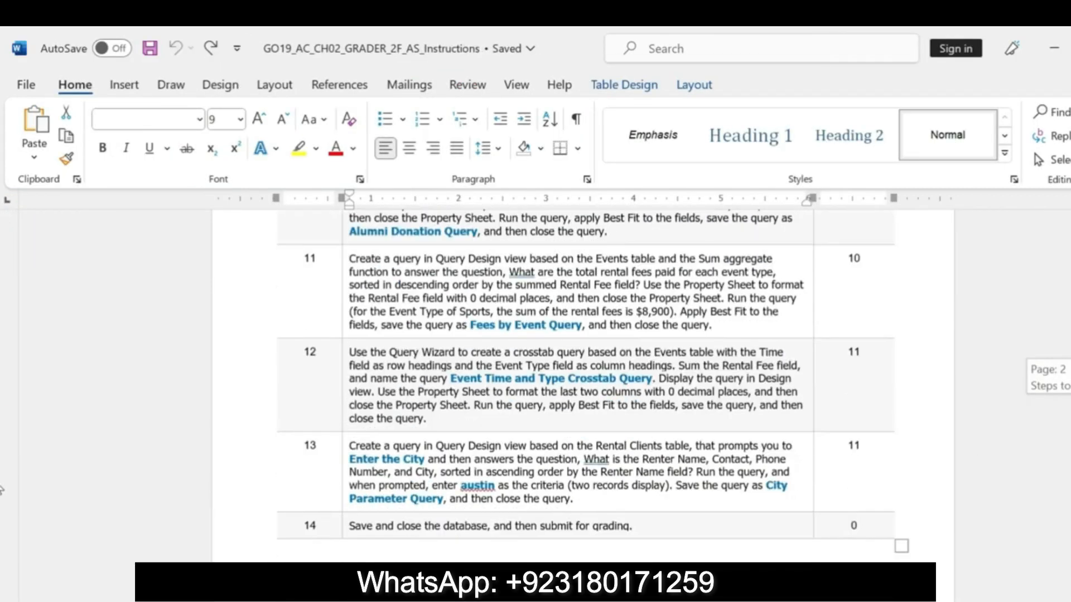
scroll(3, 508, "up", 15)
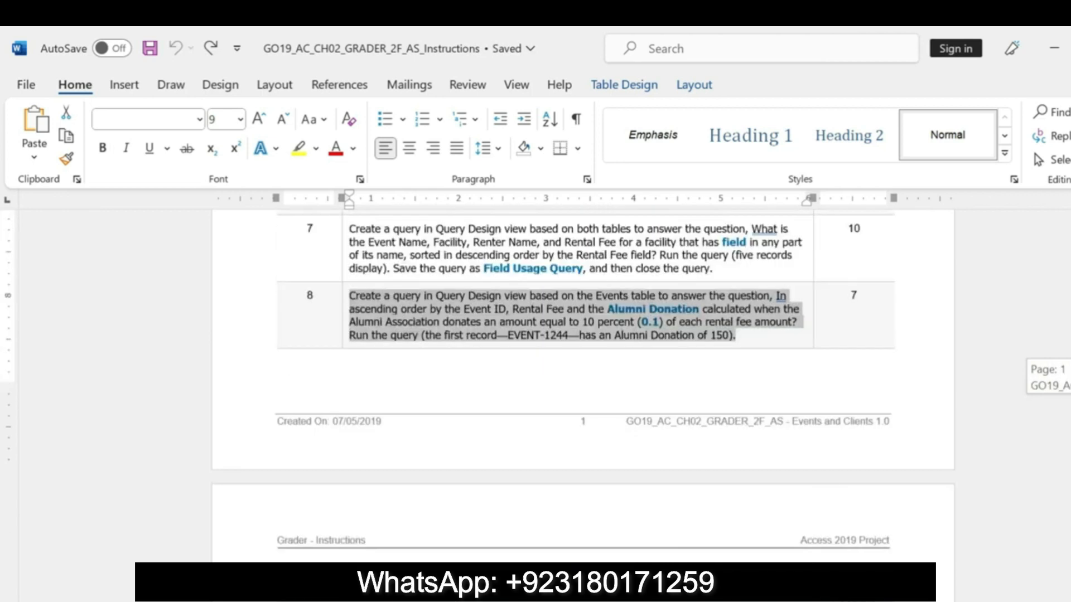
- Switch to Access and open the Relationships Report
key("alt+Tab")
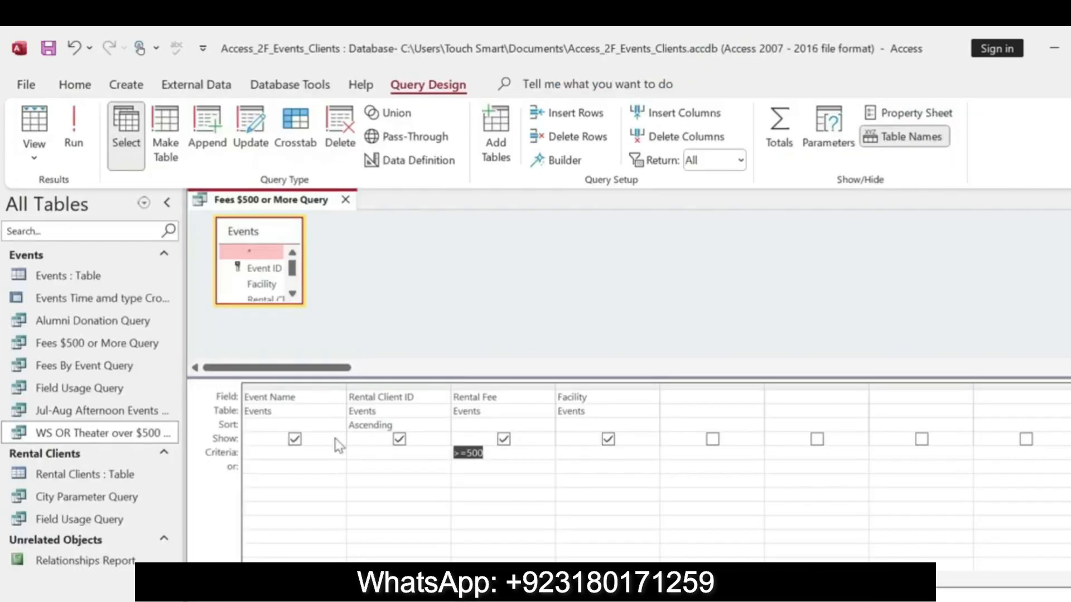
double_click(99, 561)
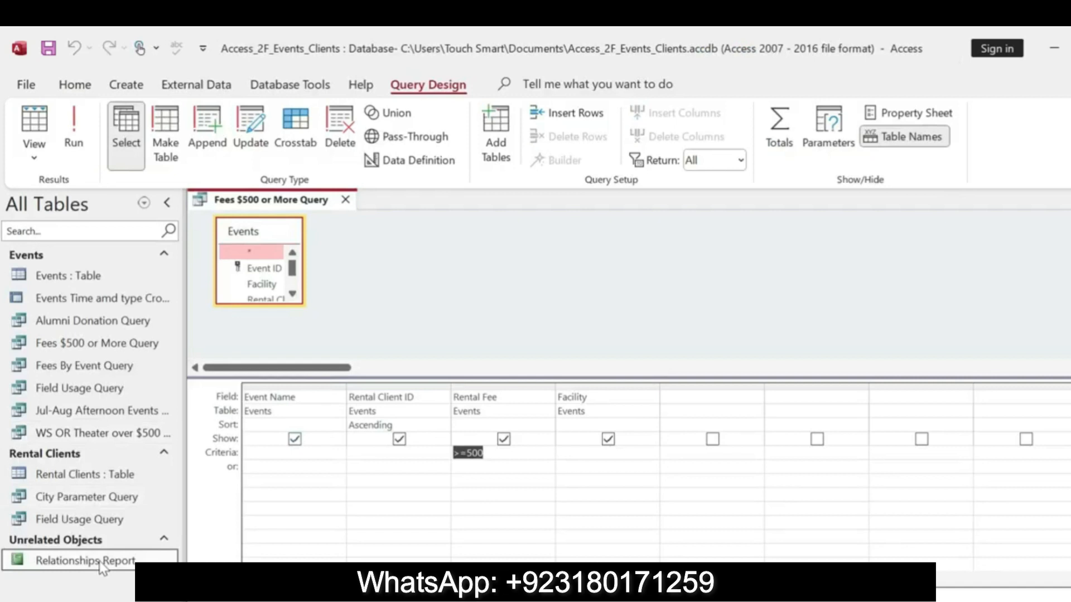